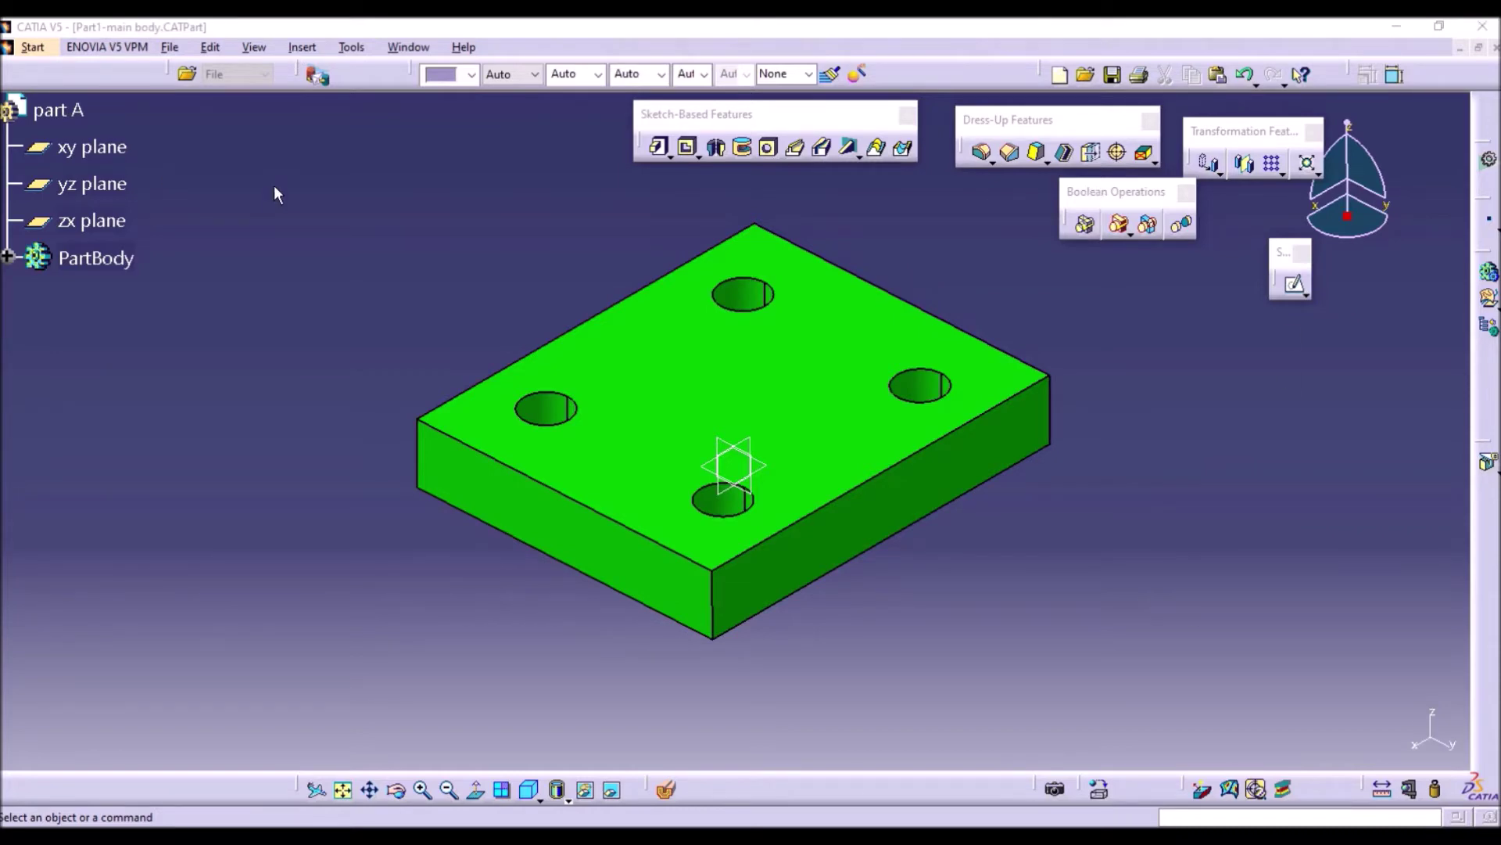
Step: Start a new Drafting drawing of the plate and choose the automatic layout that includes all views
click(38, 45)
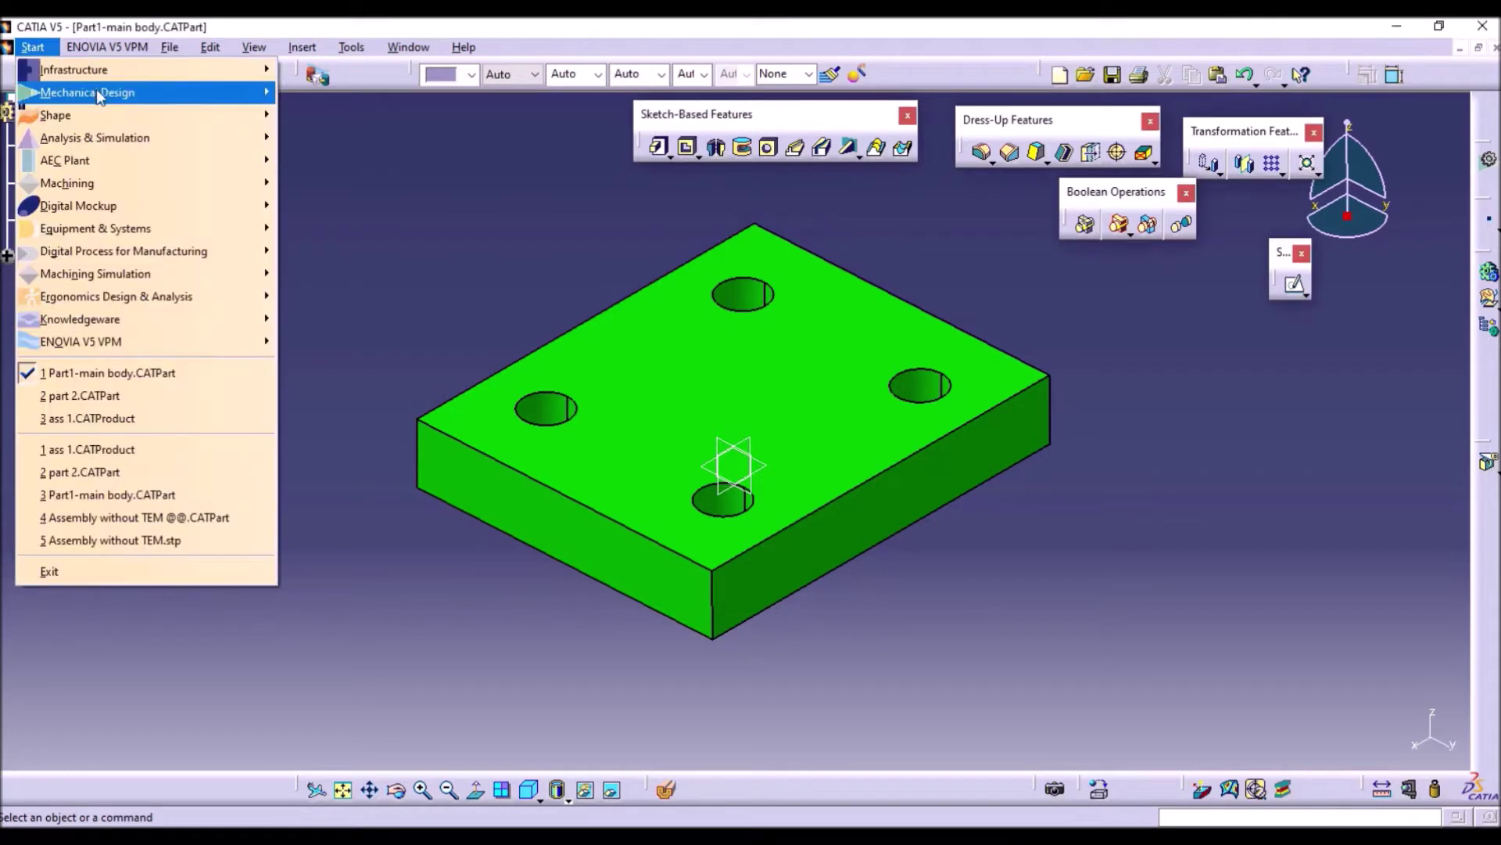
mouse_move(103, 97)
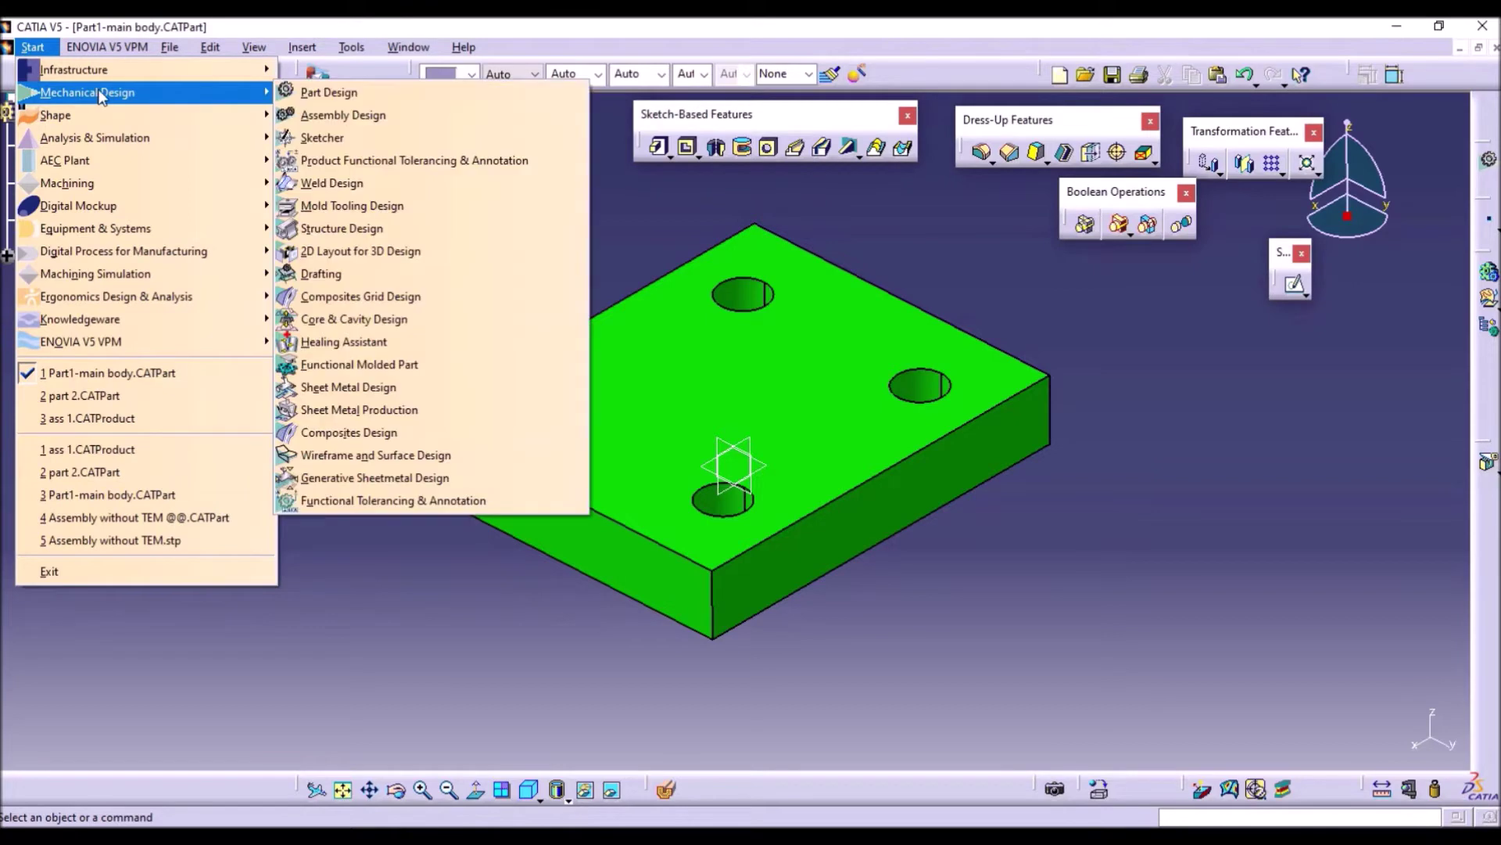
click(344, 275)
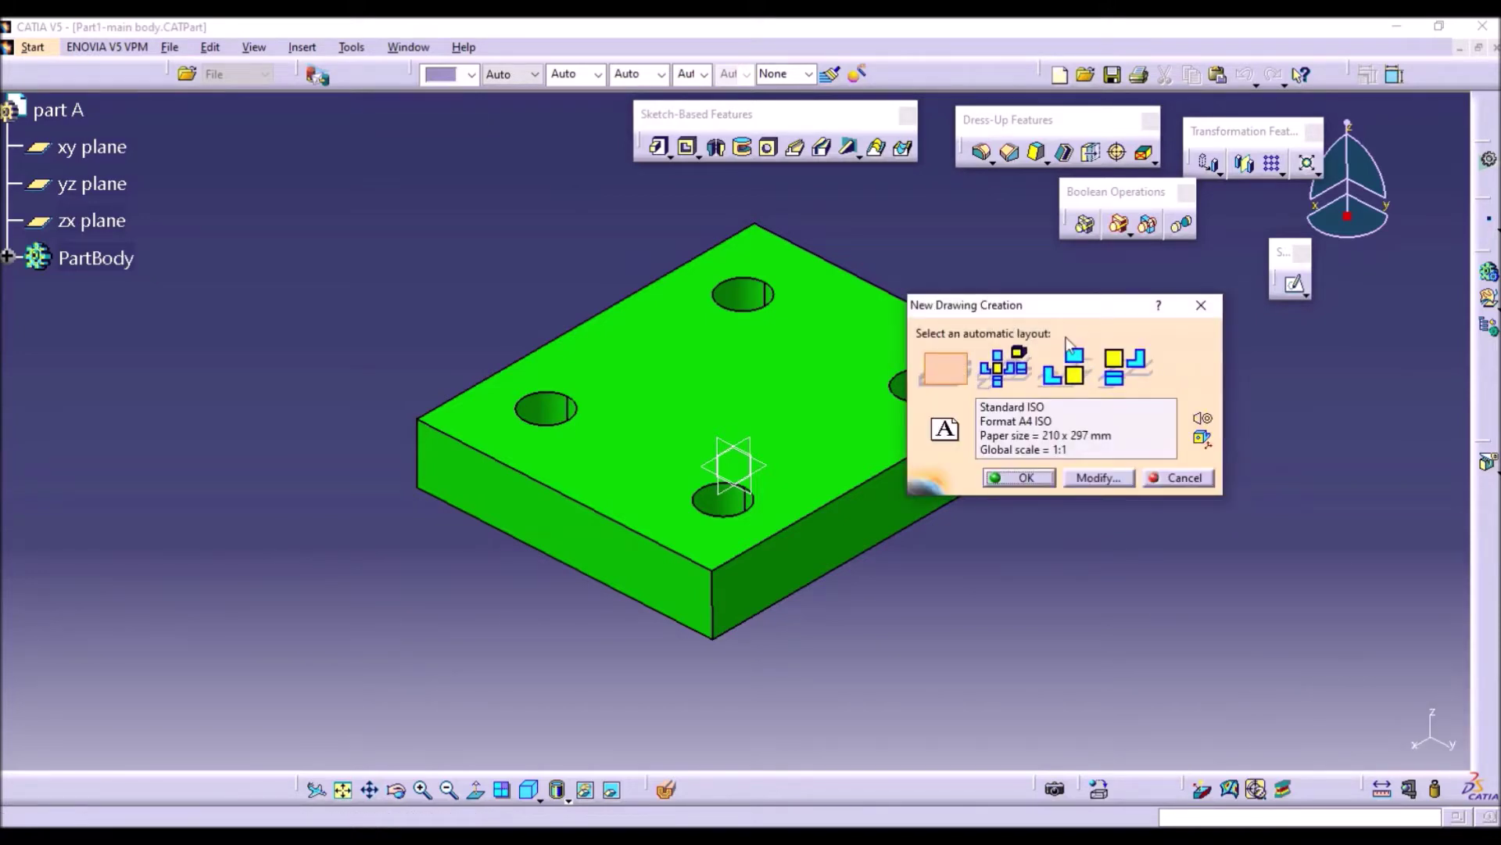
click(942, 369)
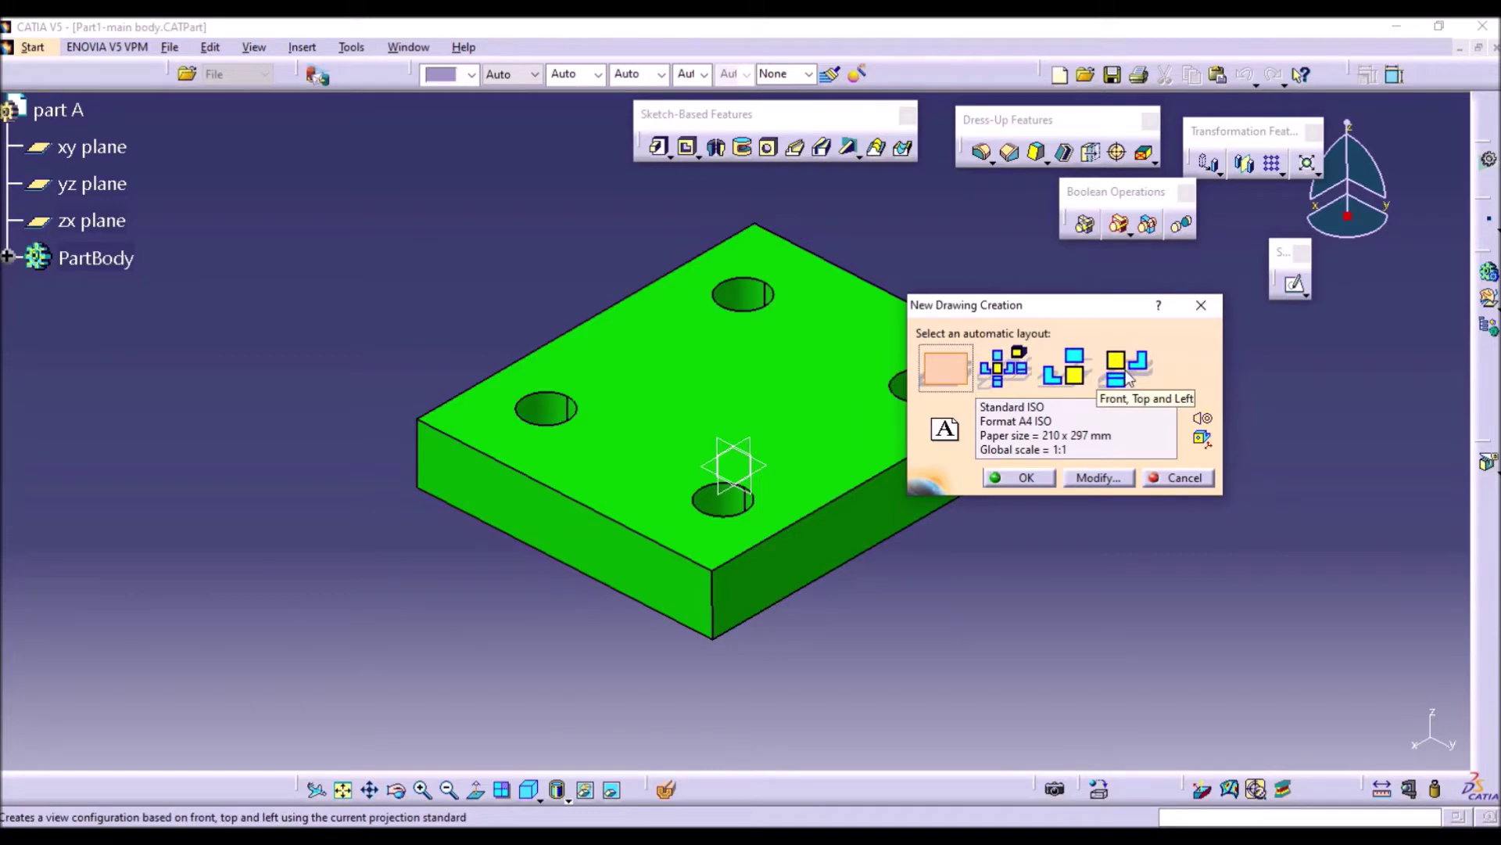
click(1016, 371)
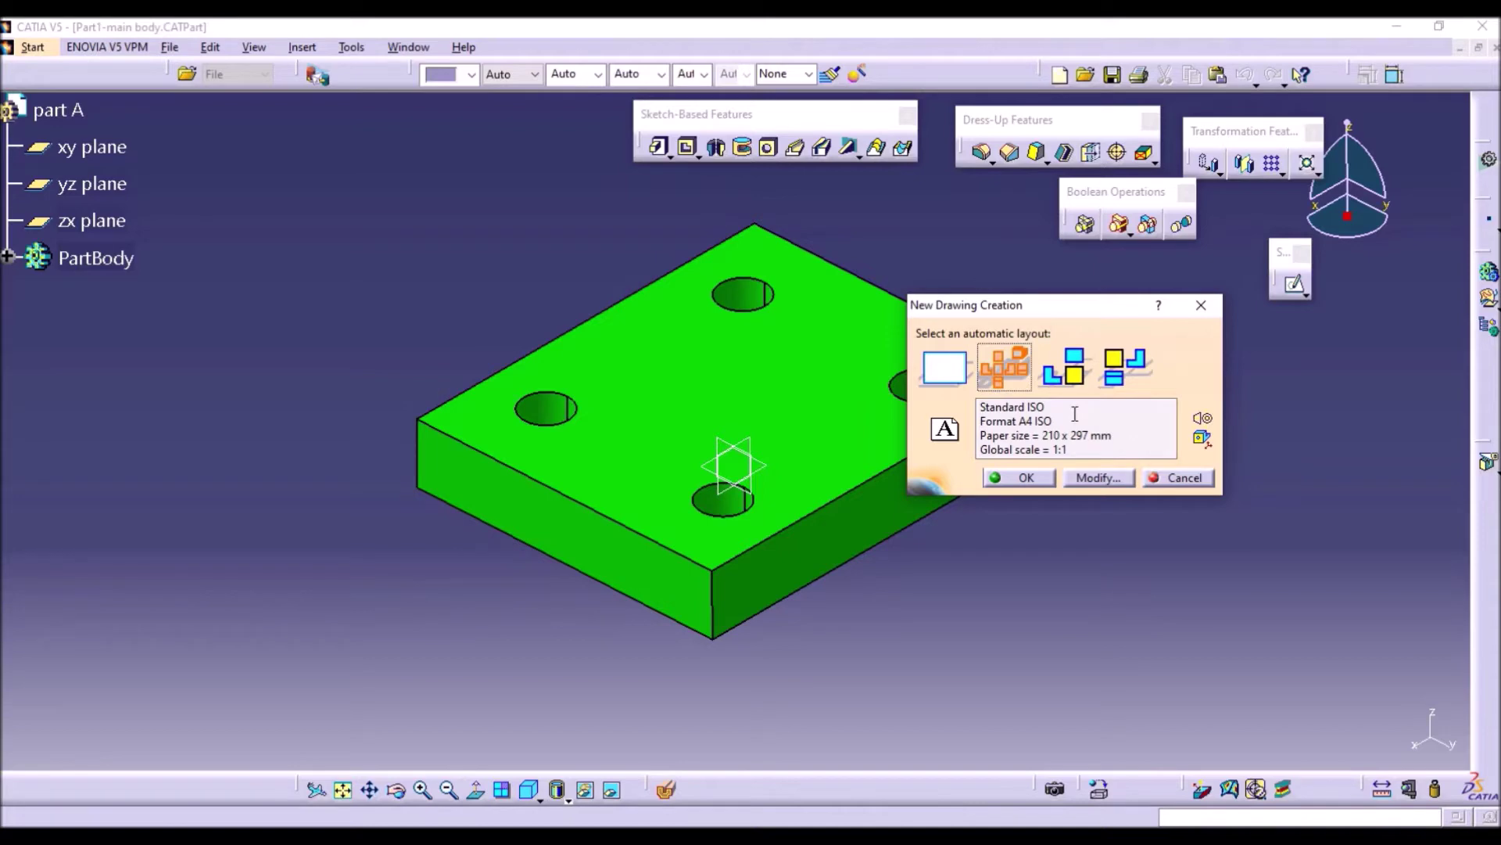
Step: Modify the new drawing's settings to the ISO standard, A4 ISO sheet style and landscape orientation
click(1120, 484)
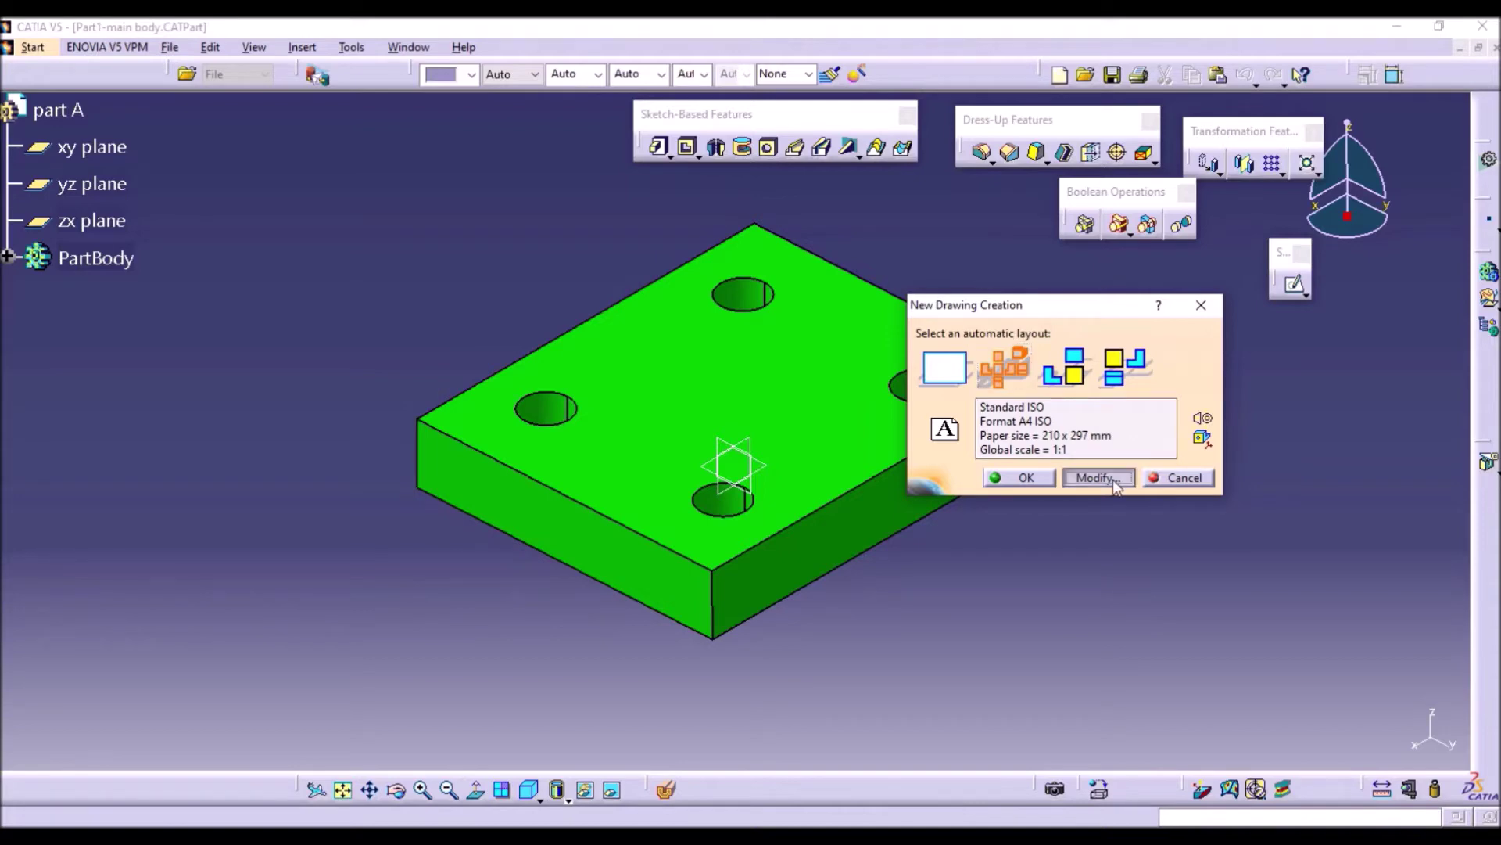
drag(1295, 502, 1303, 356)
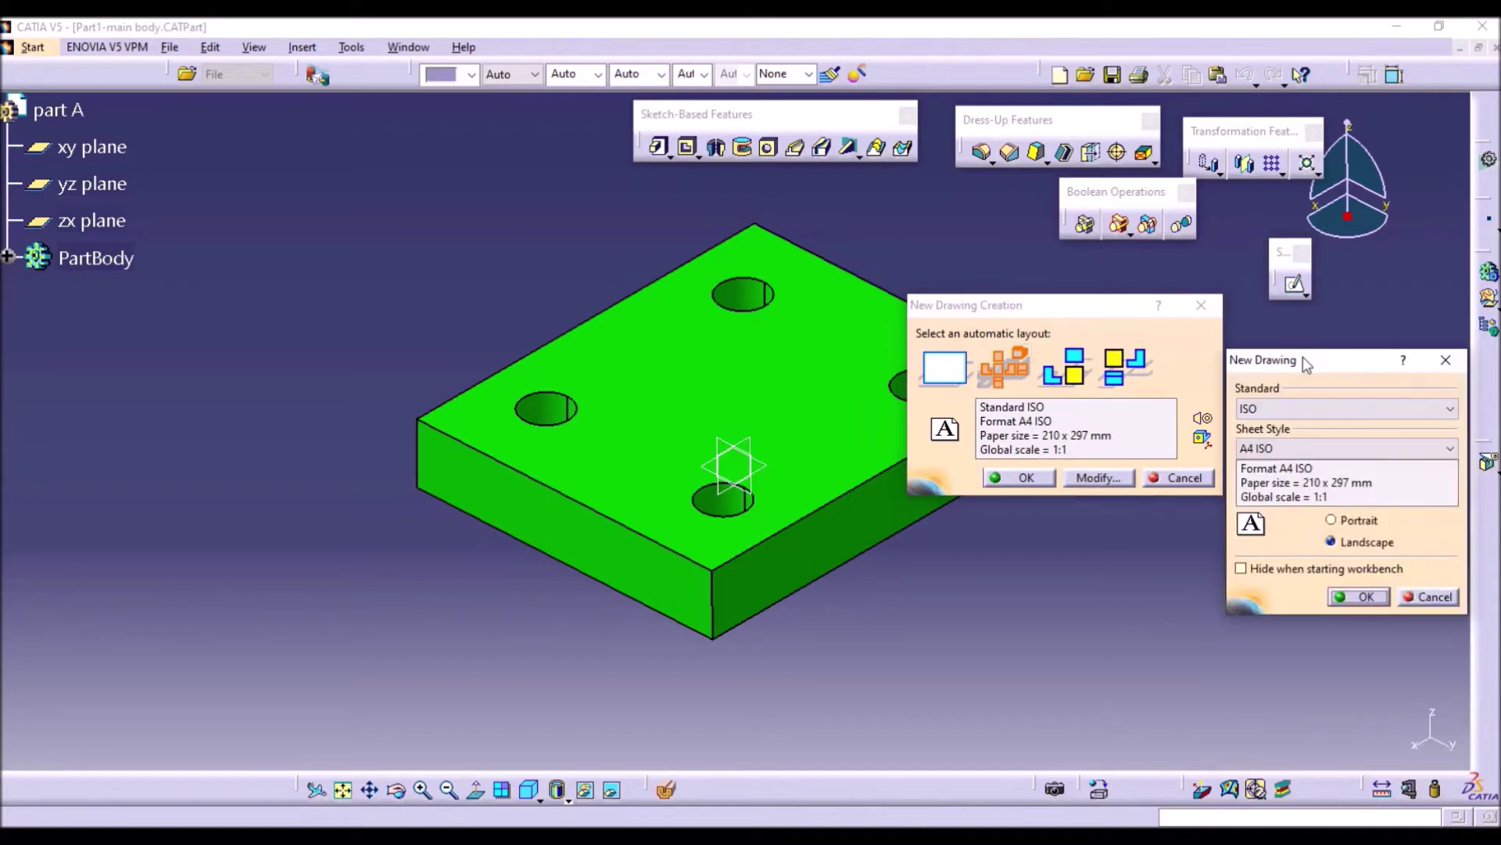
click(1294, 411)
click(1294, 410)
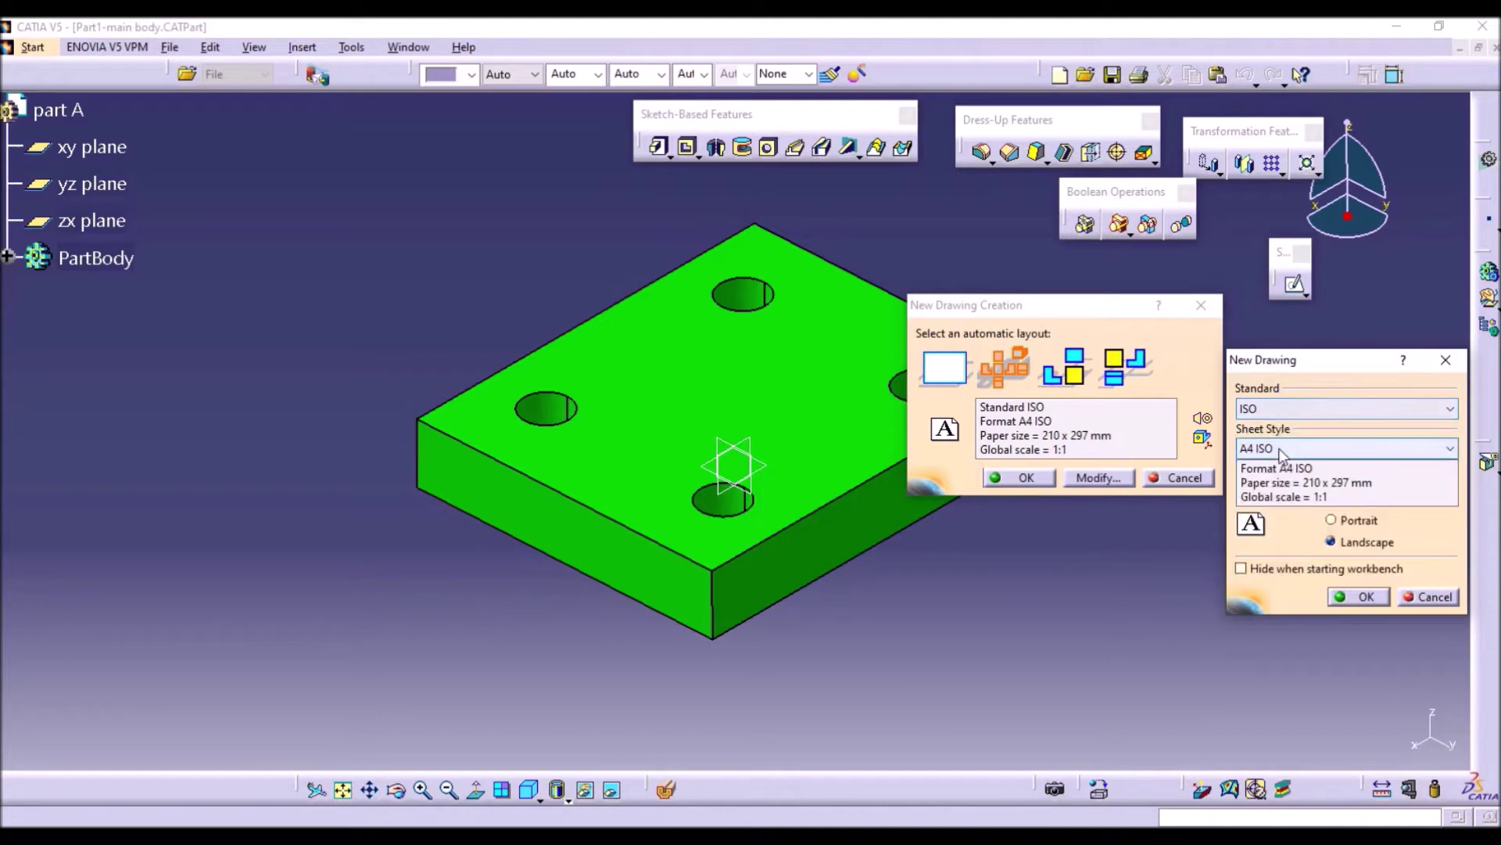
click(1282, 451)
click(1284, 452)
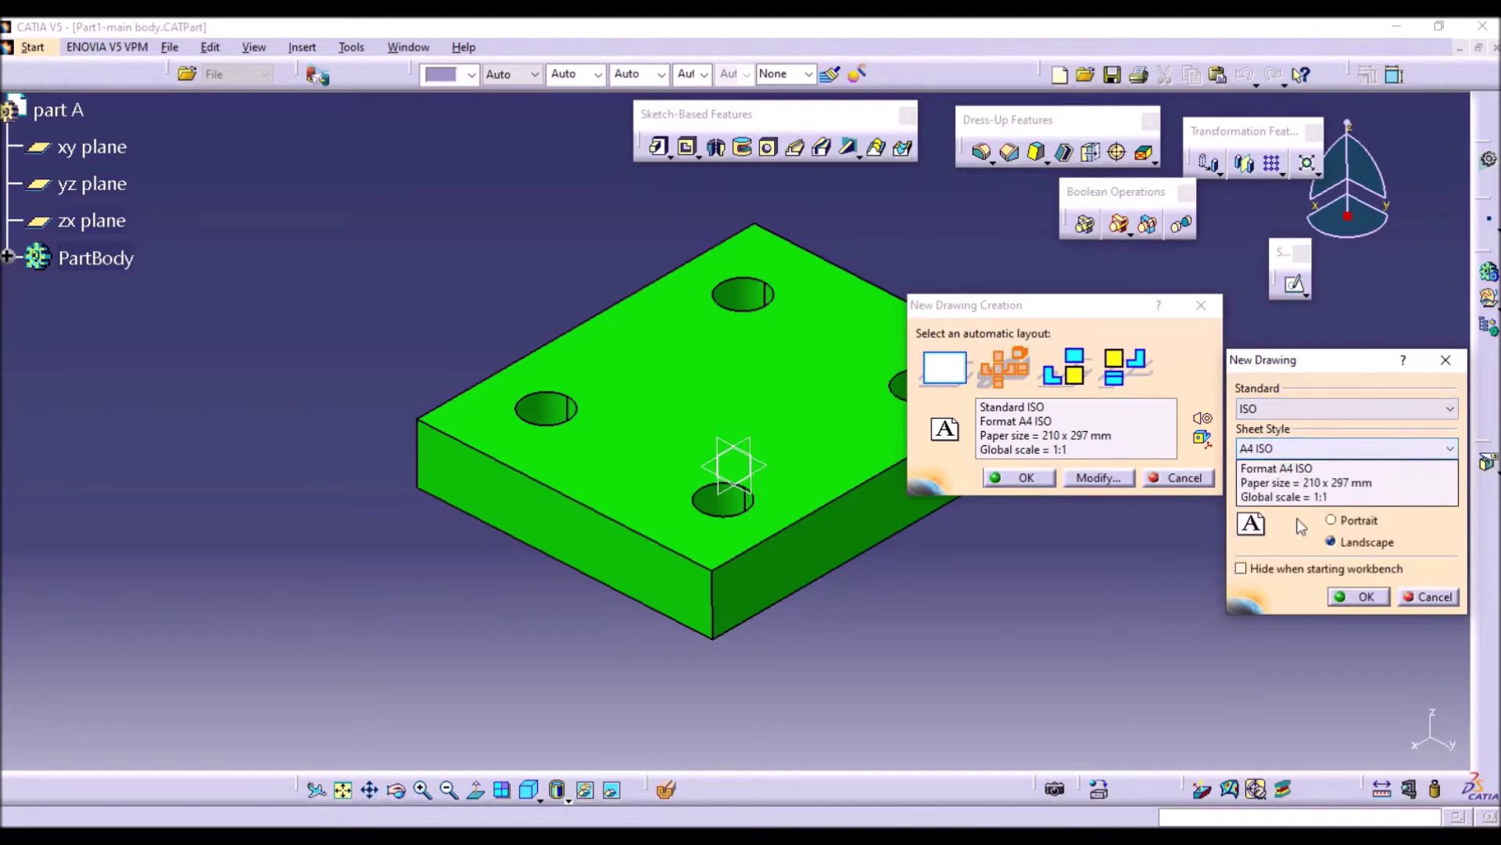
click(1353, 543)
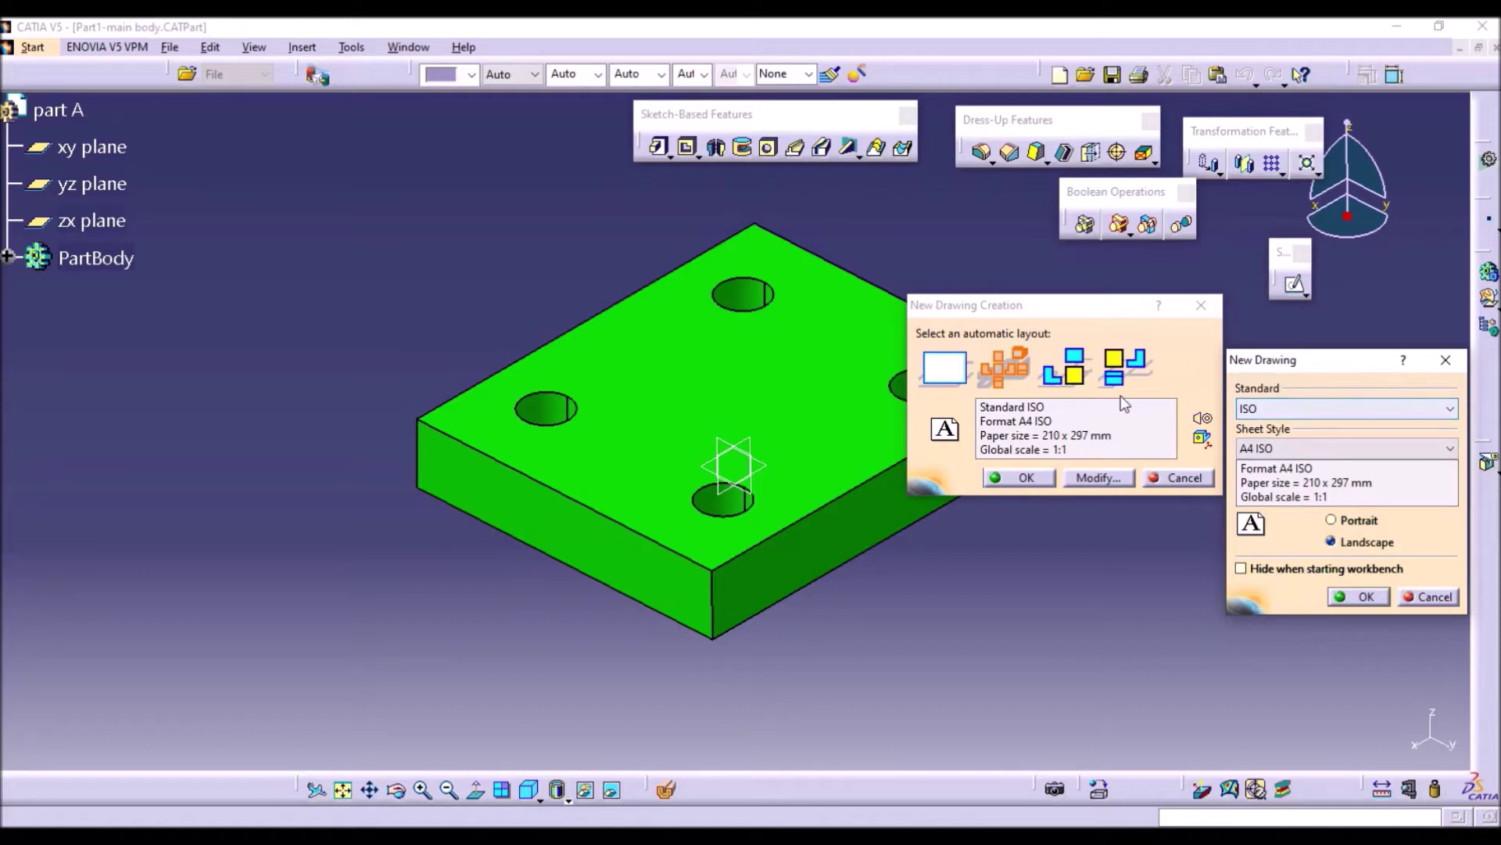
click(1333, 409)
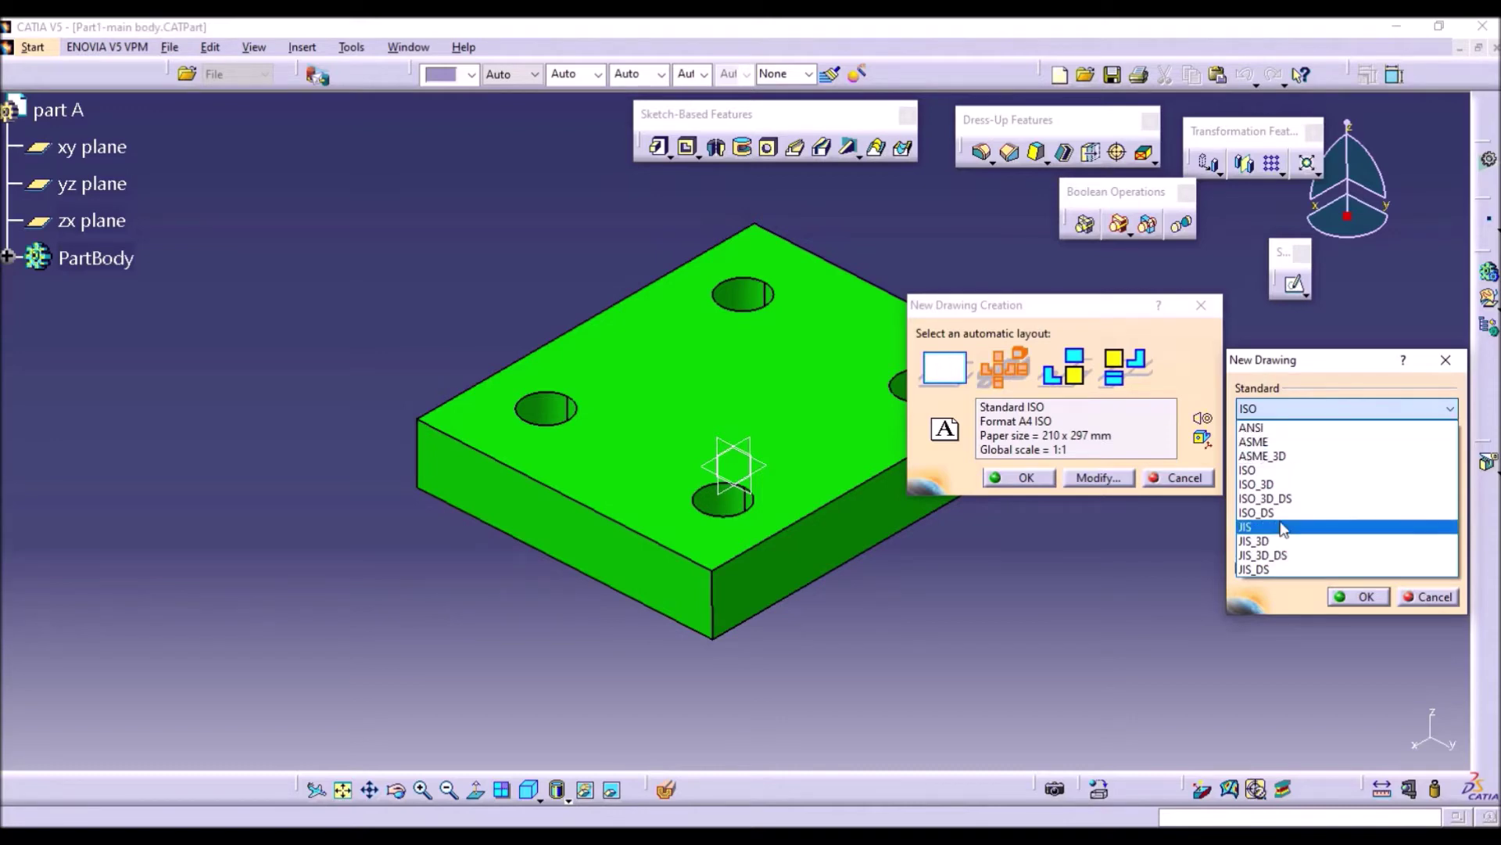
click(1278, 470)
click(1302, 447)
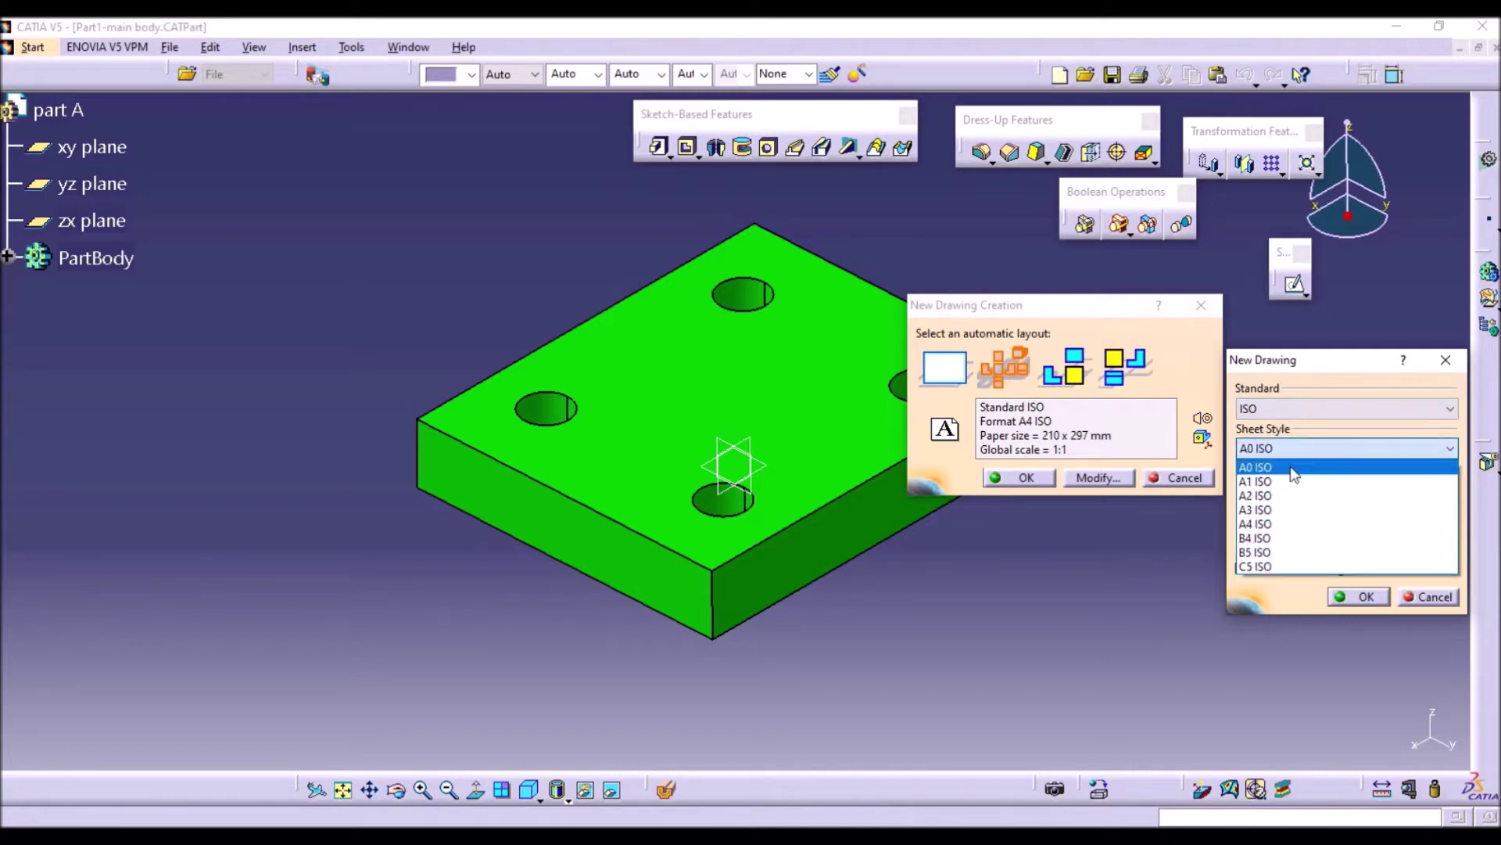
click(1276, 525)
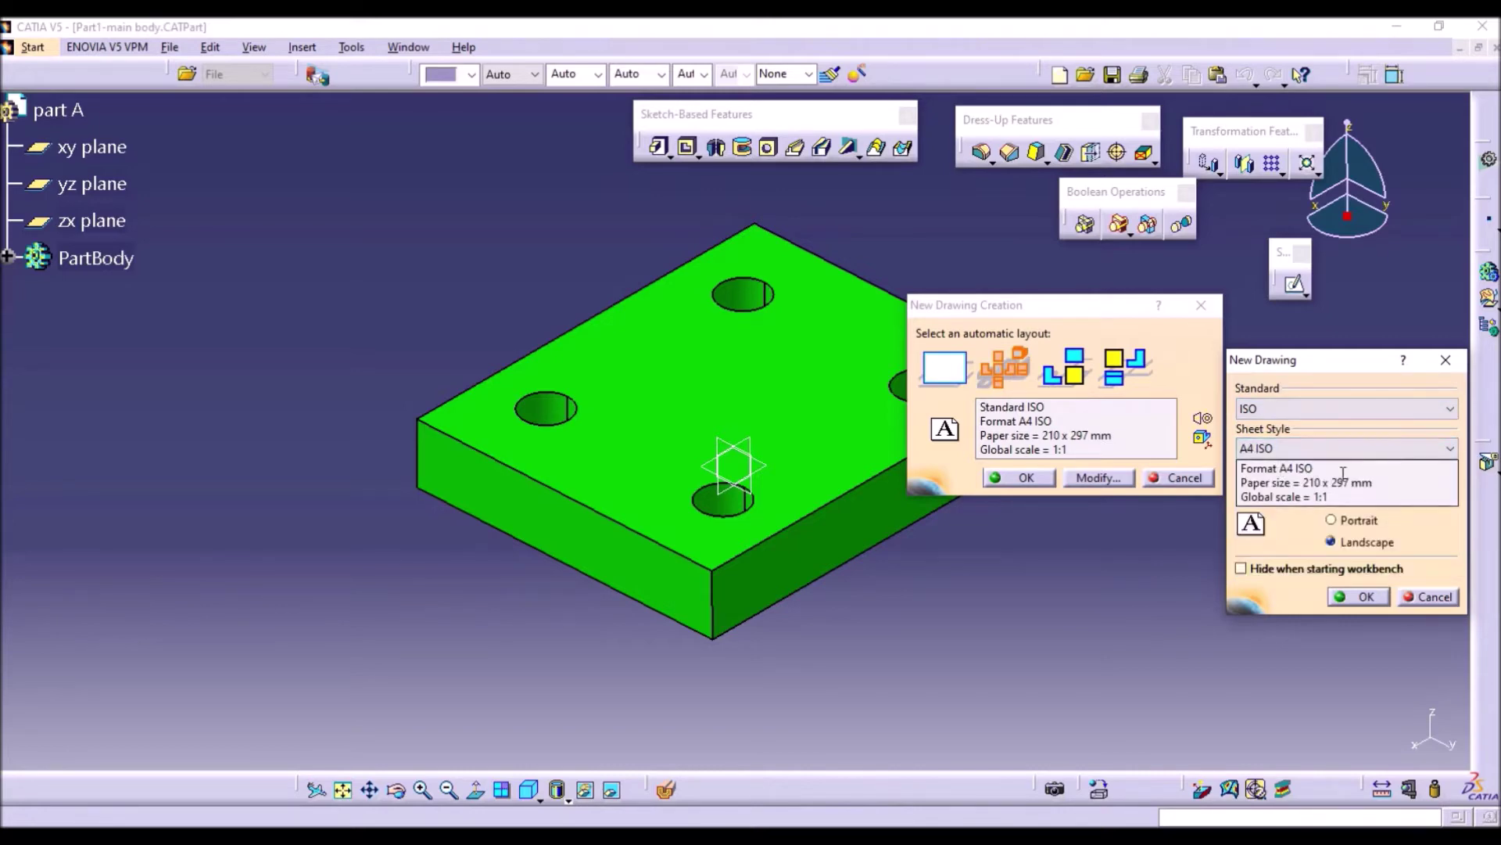
Step: Try the A0 ISO and B5 ISO sheet styles for the new drawing
click(1287, 450)
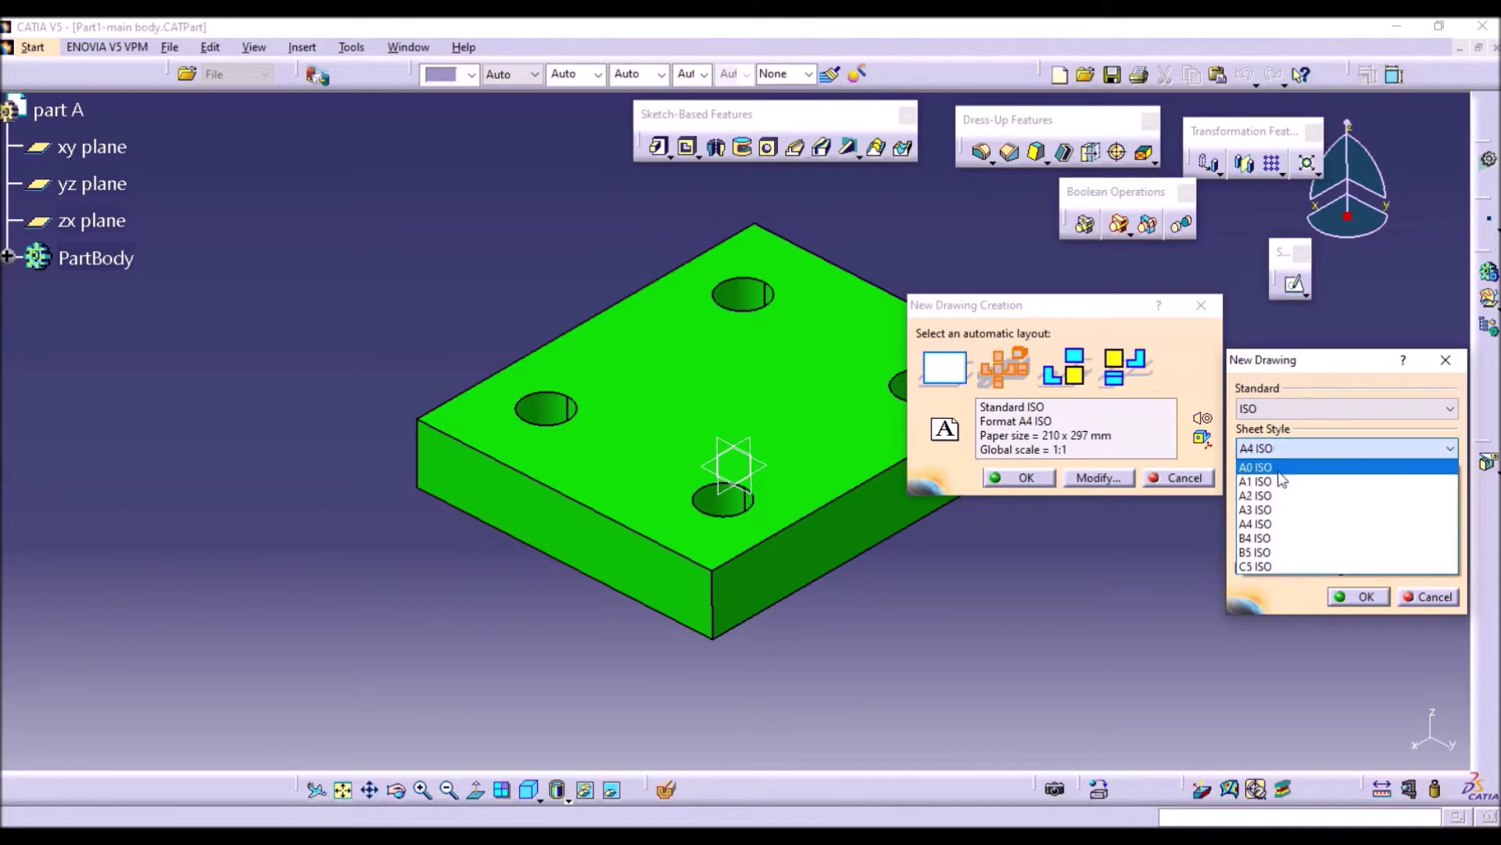
click(1278, 468)
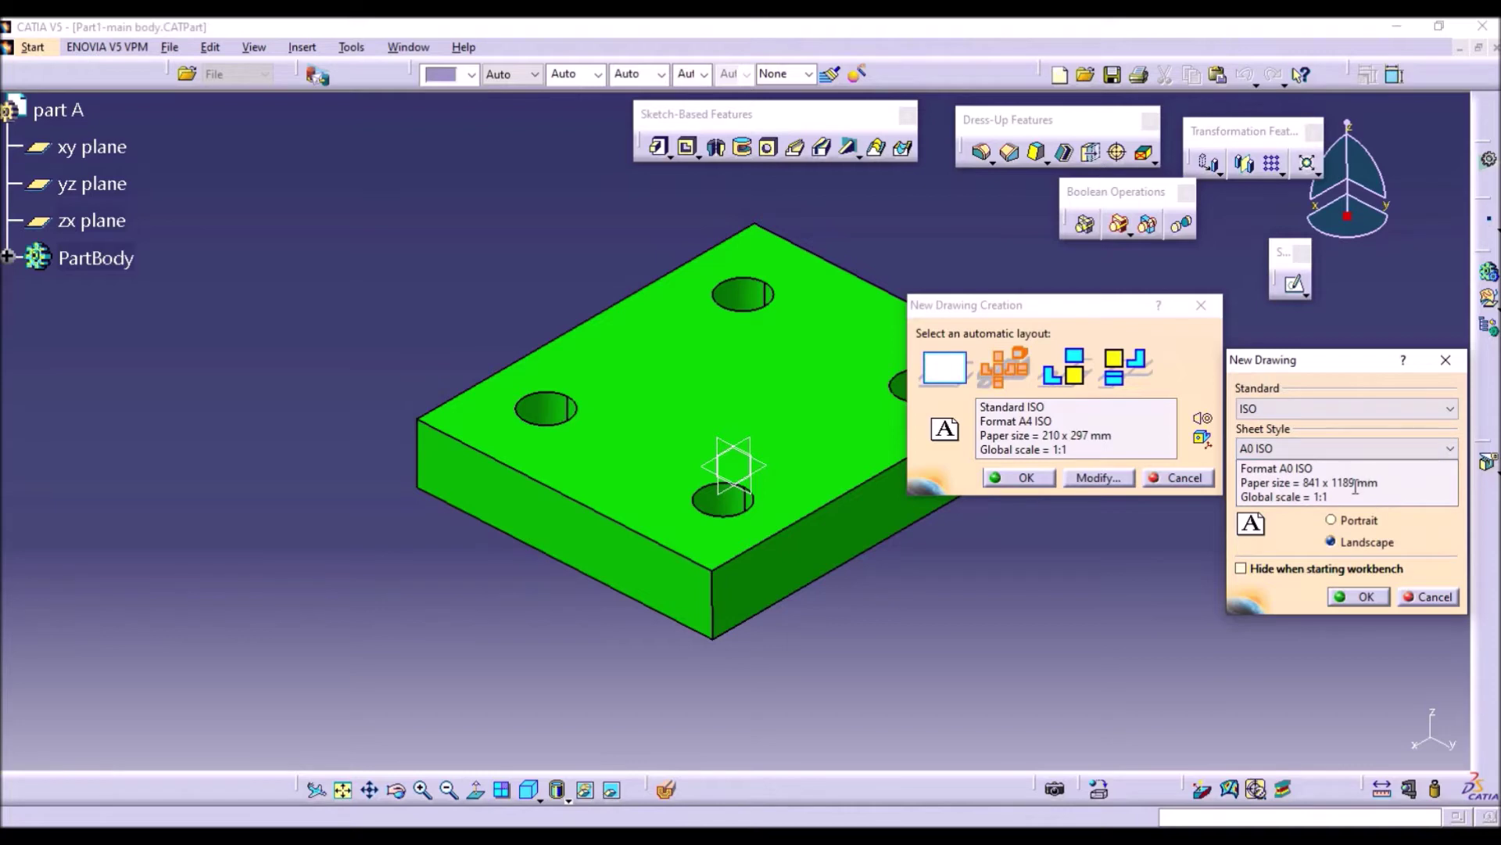
click(1320, 448)
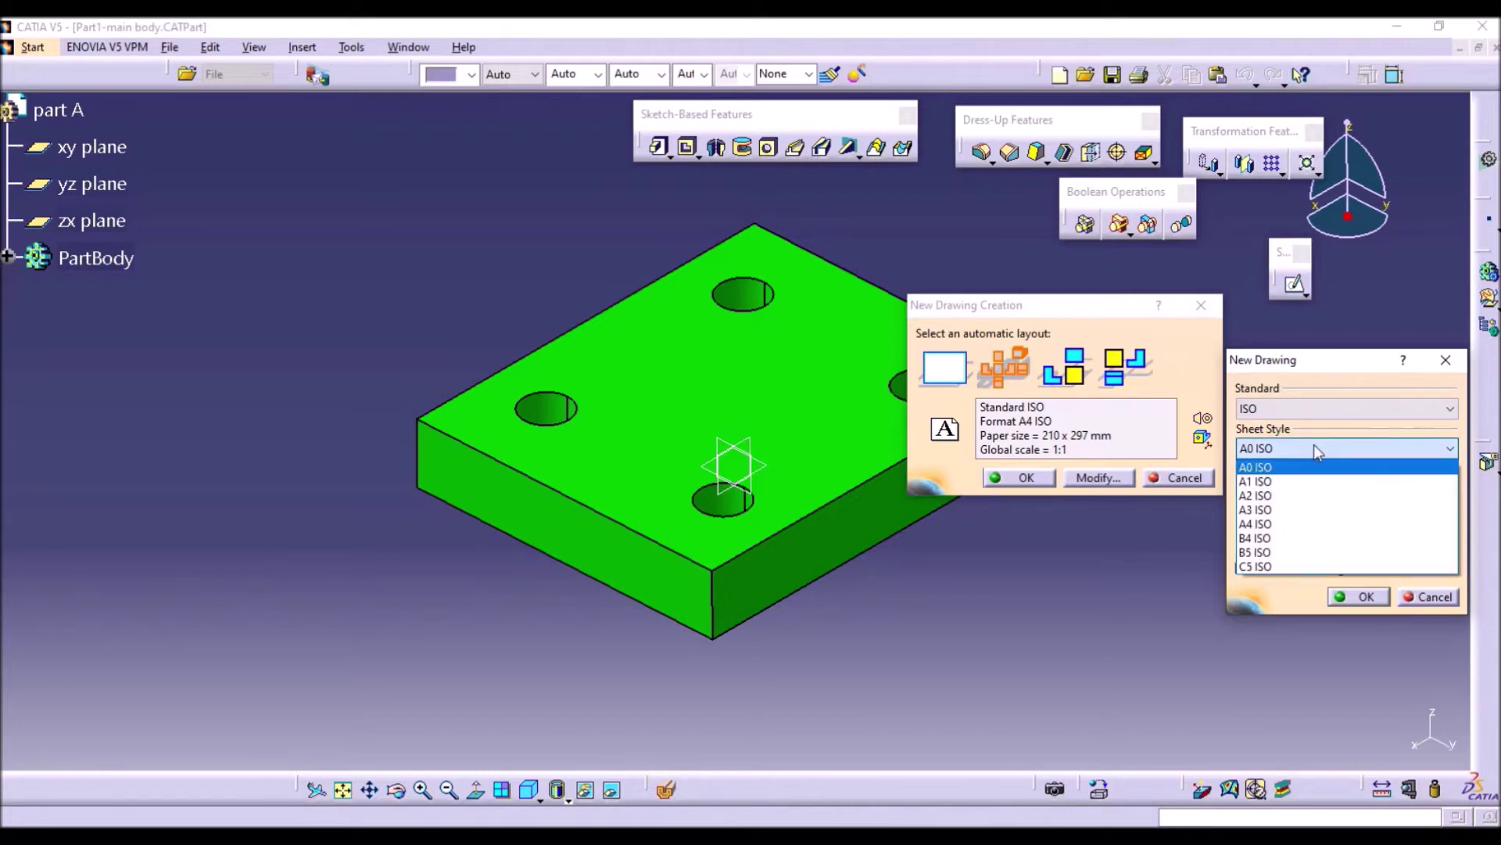
click(1296, 553)
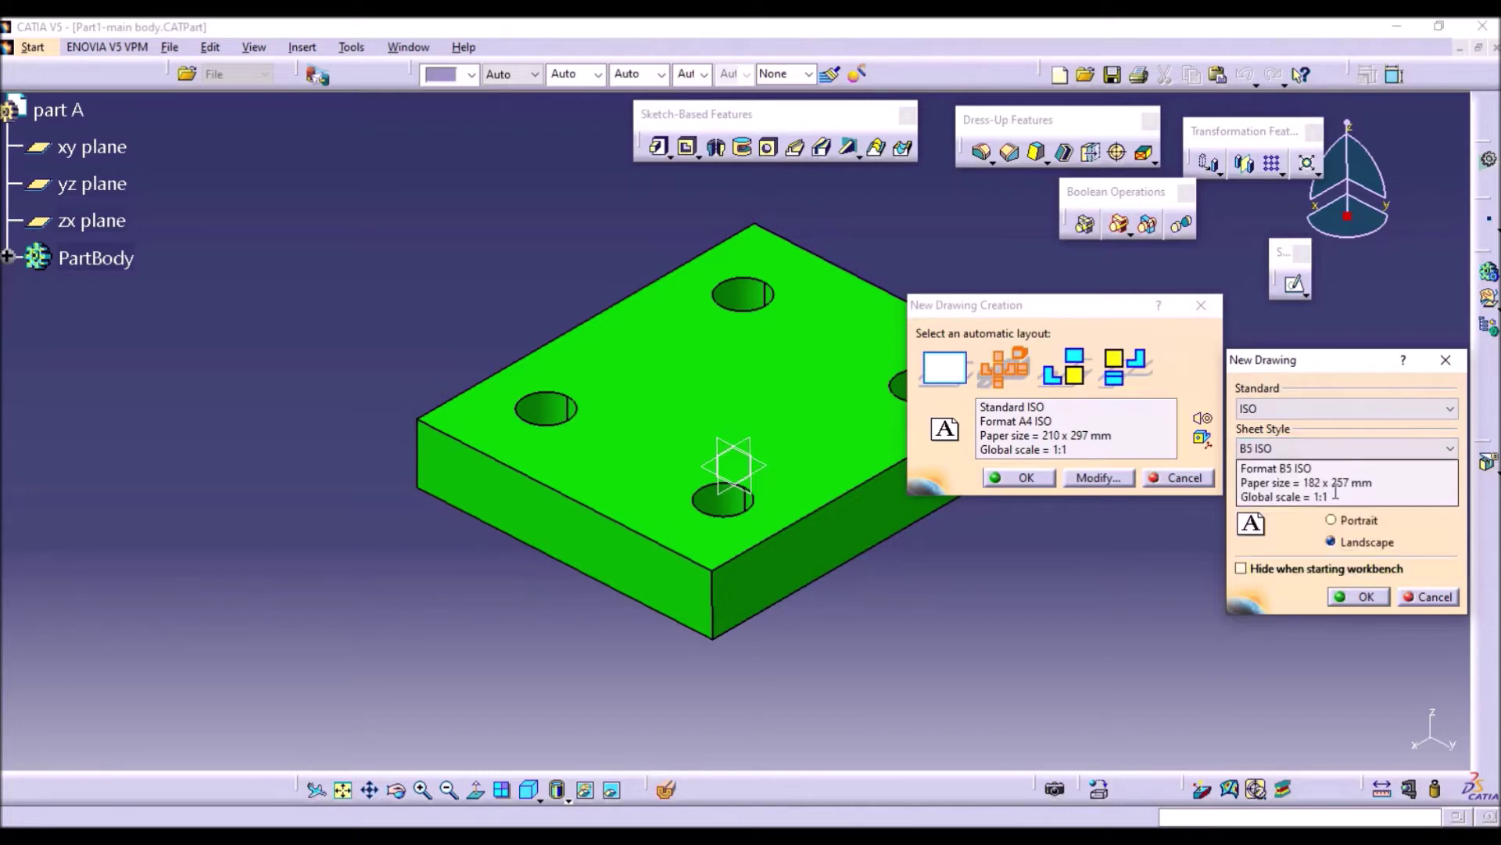
Step: Set the sheet style to A4 ISO in landscape, accept the settings and create the drawing with all views
click(1320, 450)
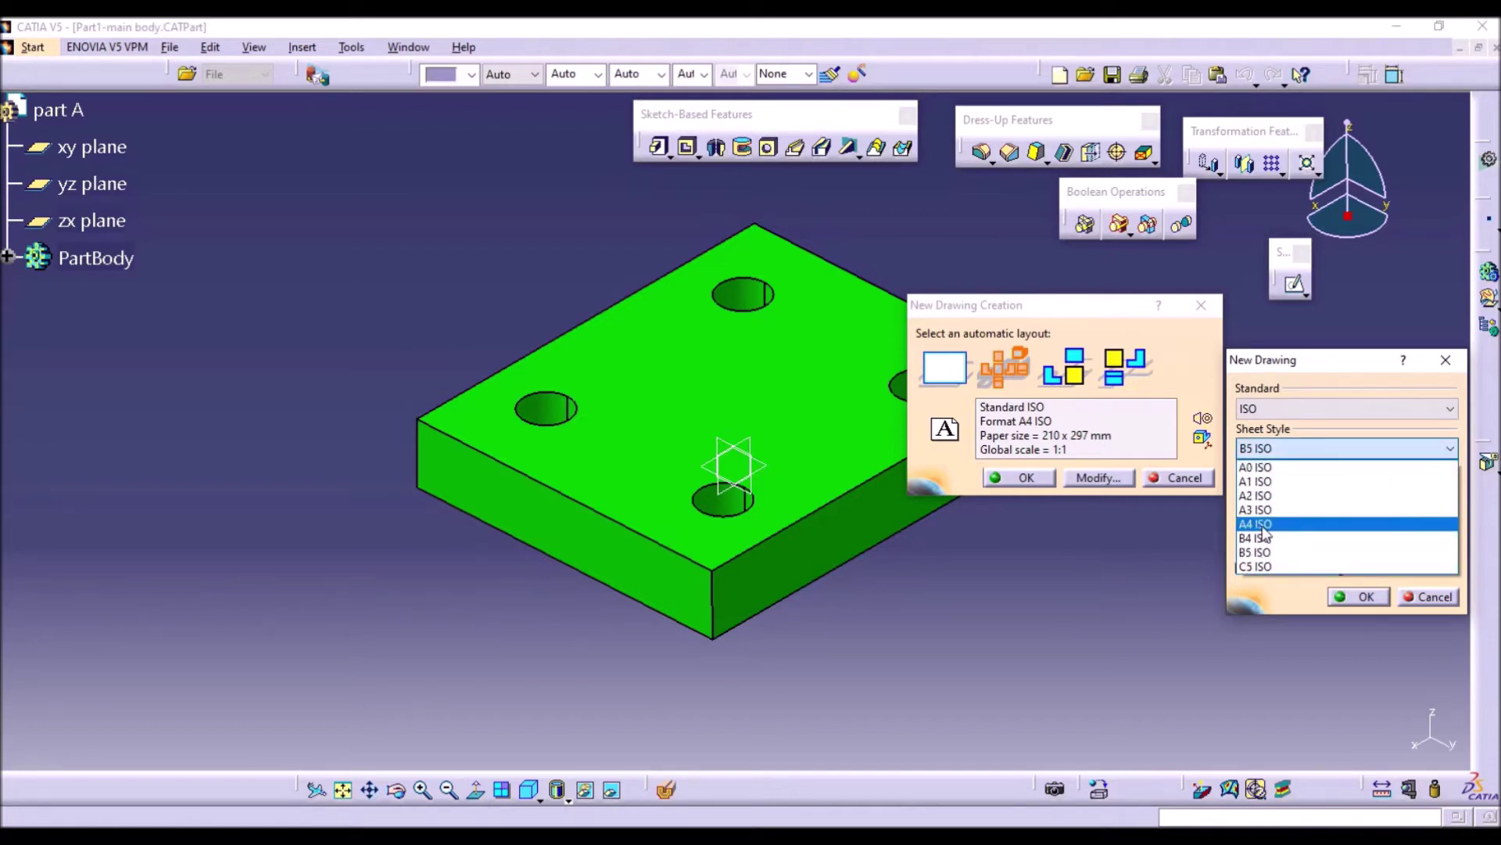
click(1263, 526)
click(1296, 450)
click(1295, 452)
click(1348, 542)
click(1353, 598)
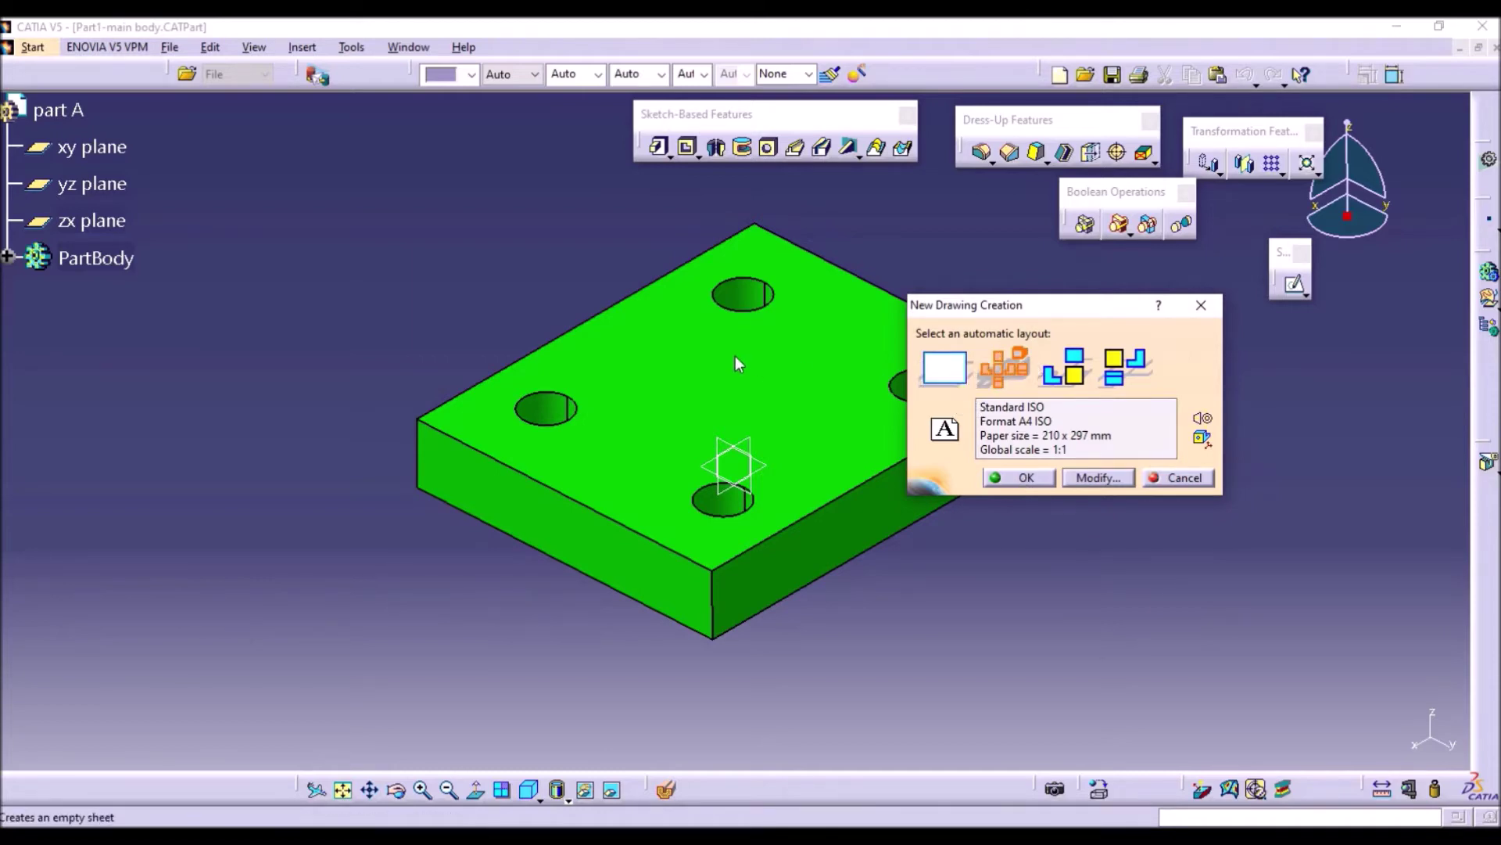
click(1005, 478)
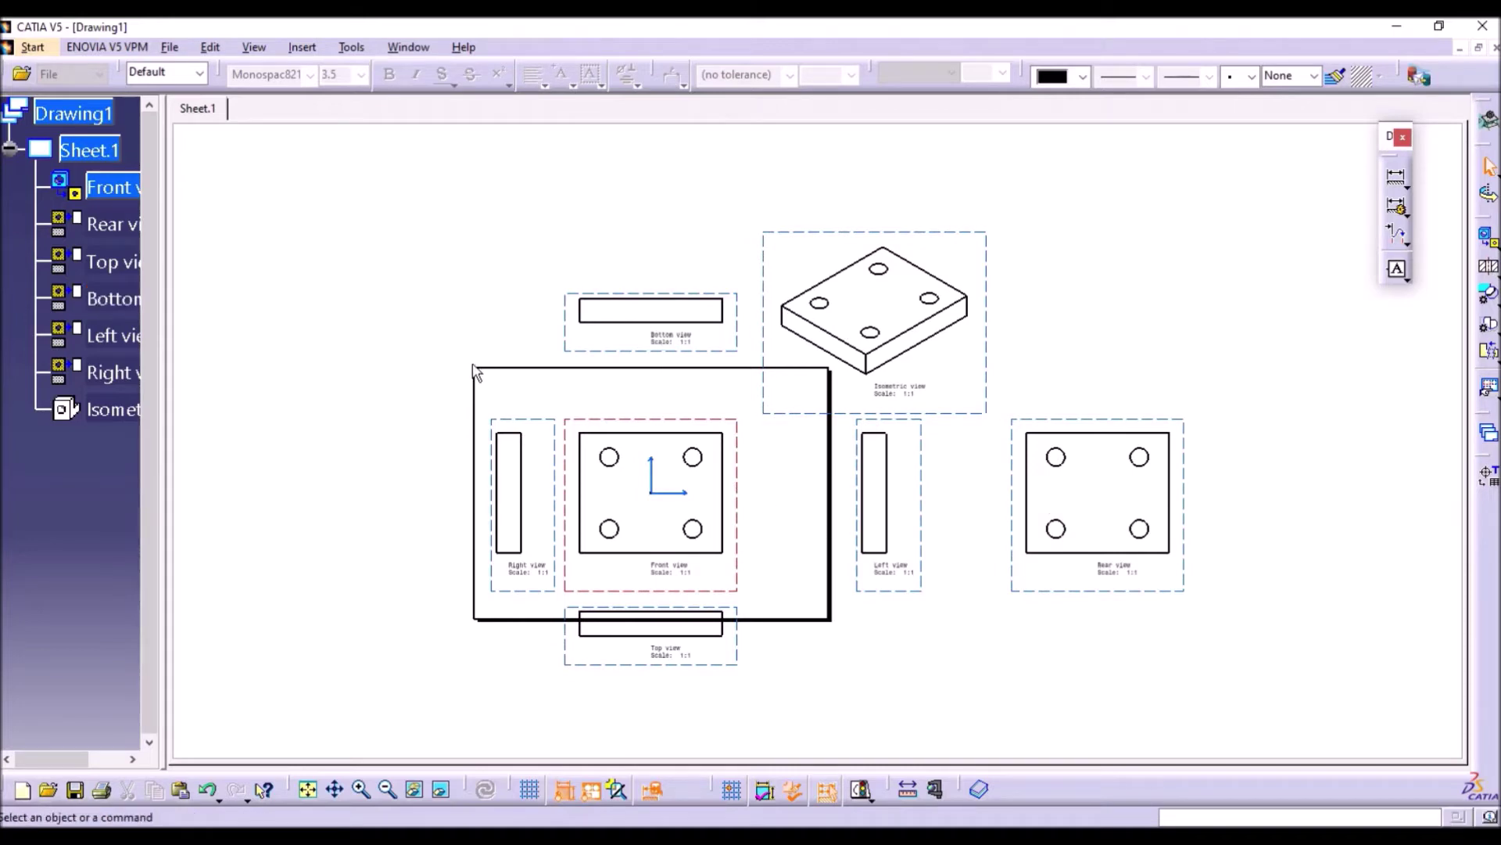
click(92, 117)
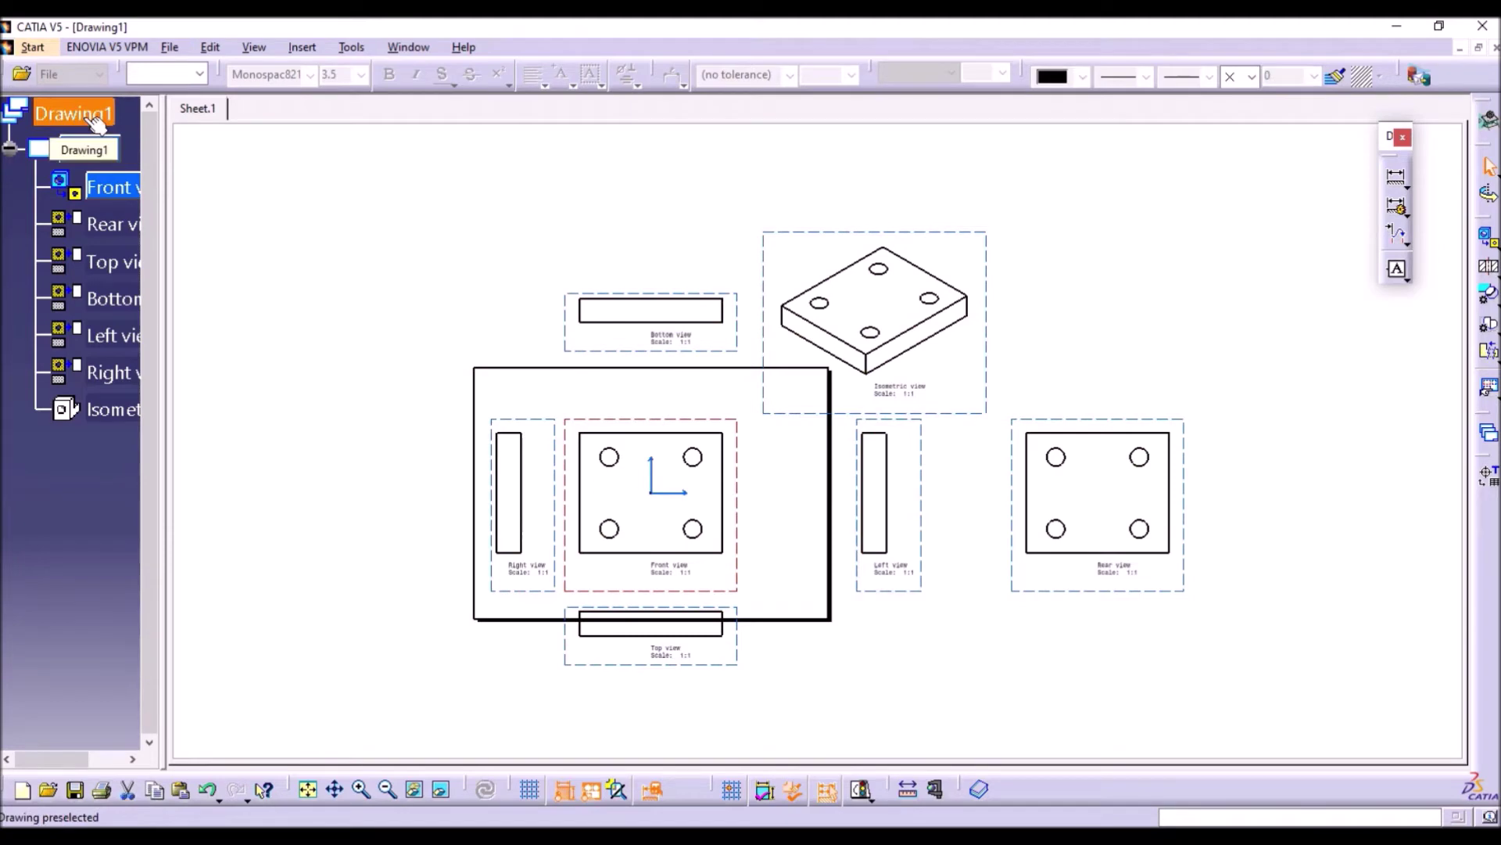
right_click(94, 121)
click(133, 280)
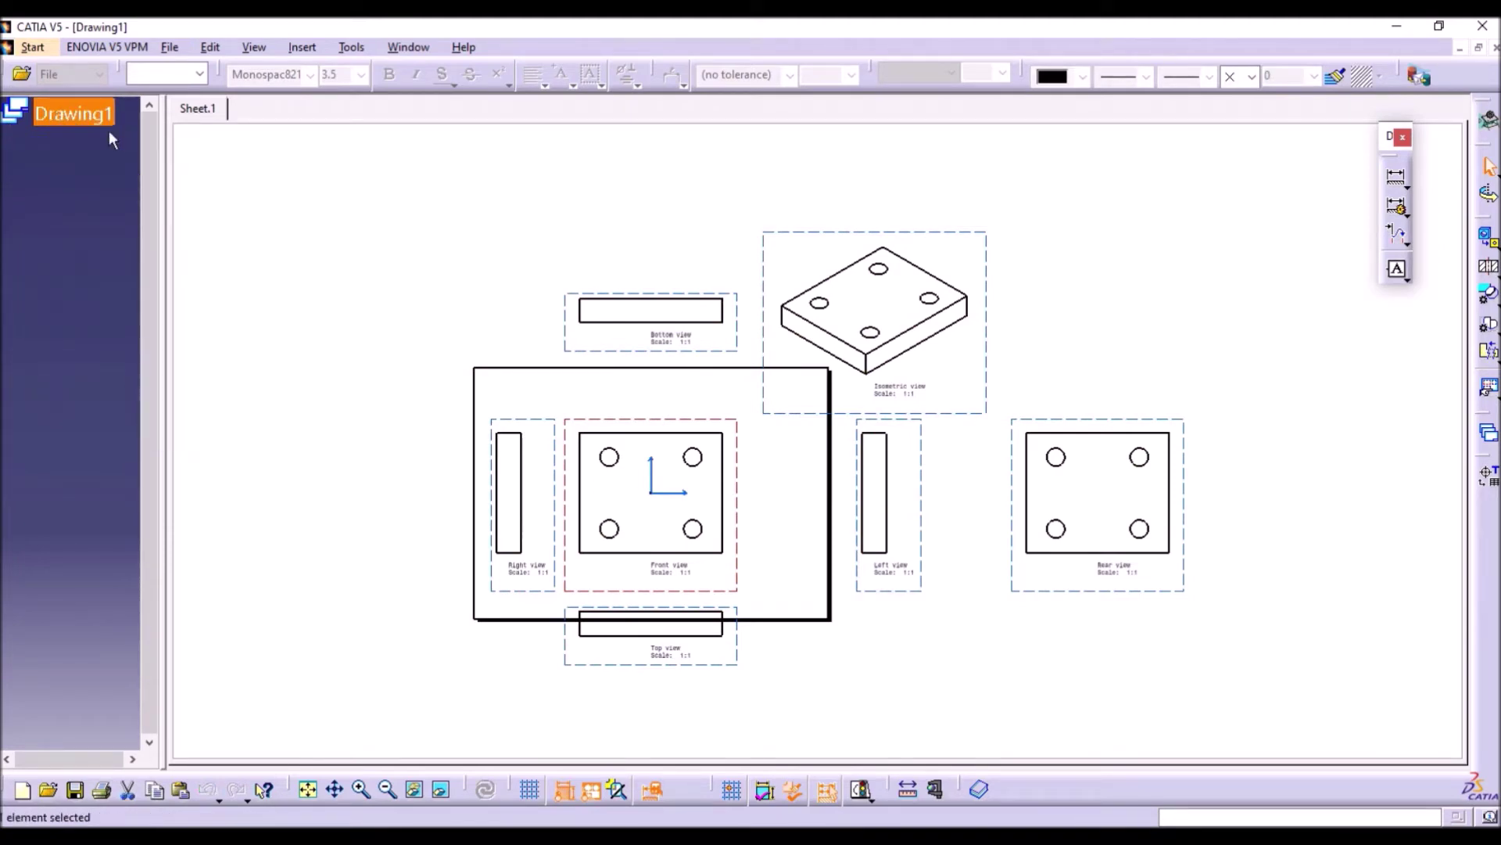
double_click(82, 118)
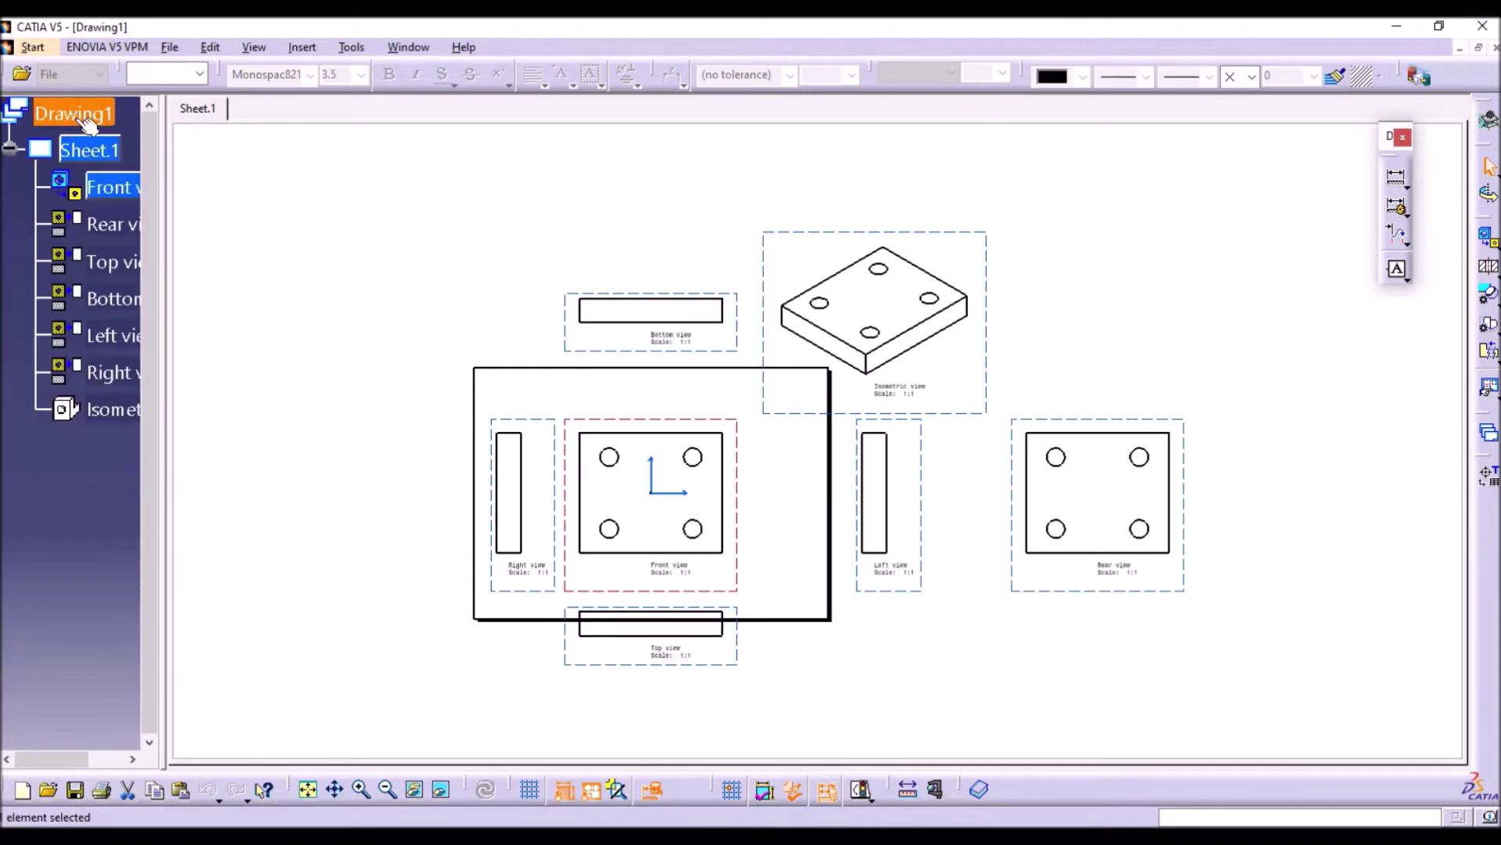
double_click(77, 149)
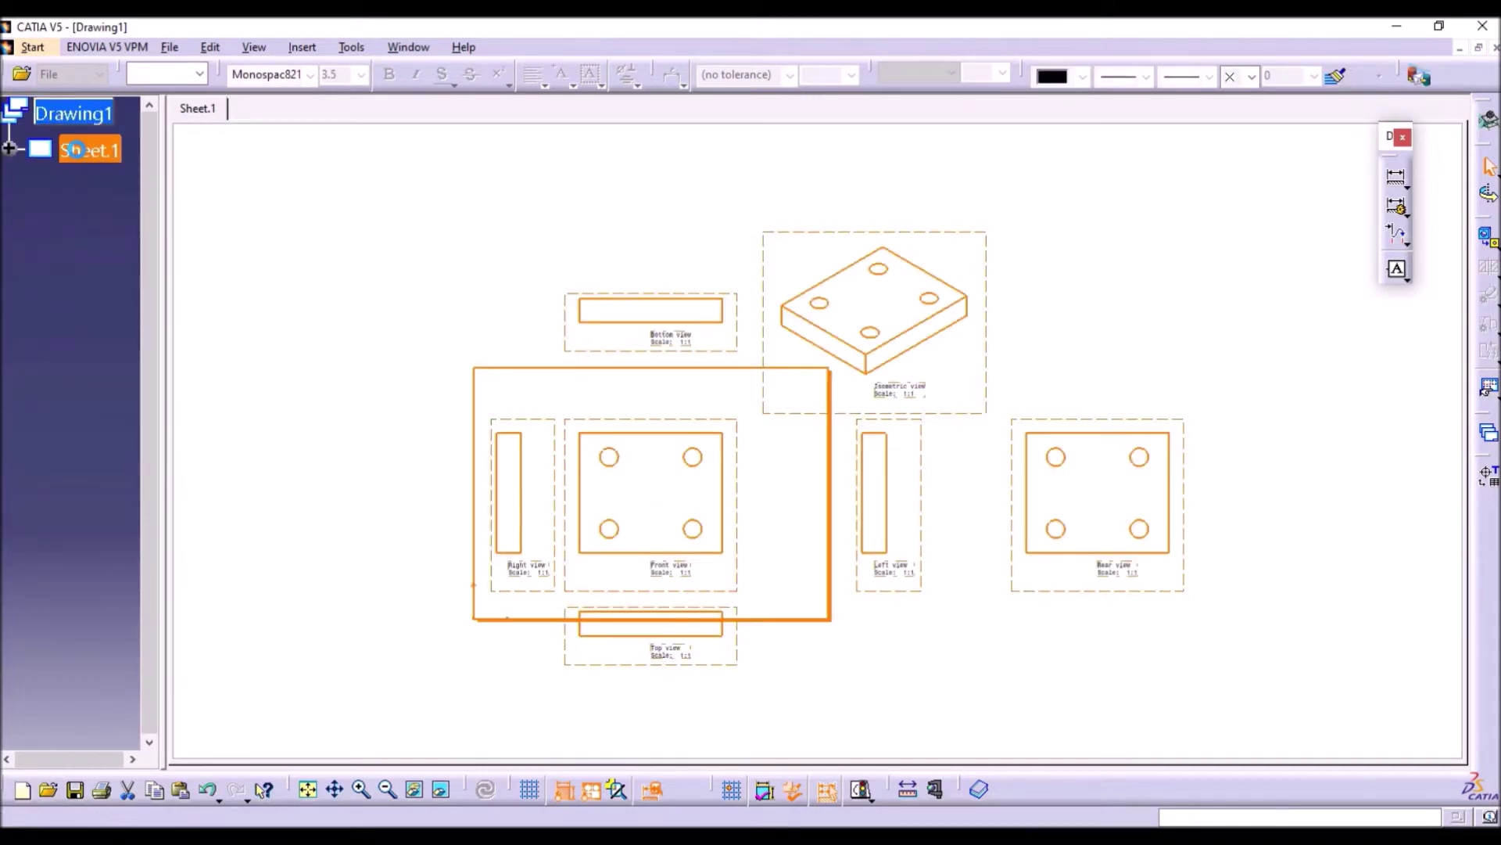
Step: Change the format of Sheet.1 to A0 ISO in its properties
right_click(78, 149)
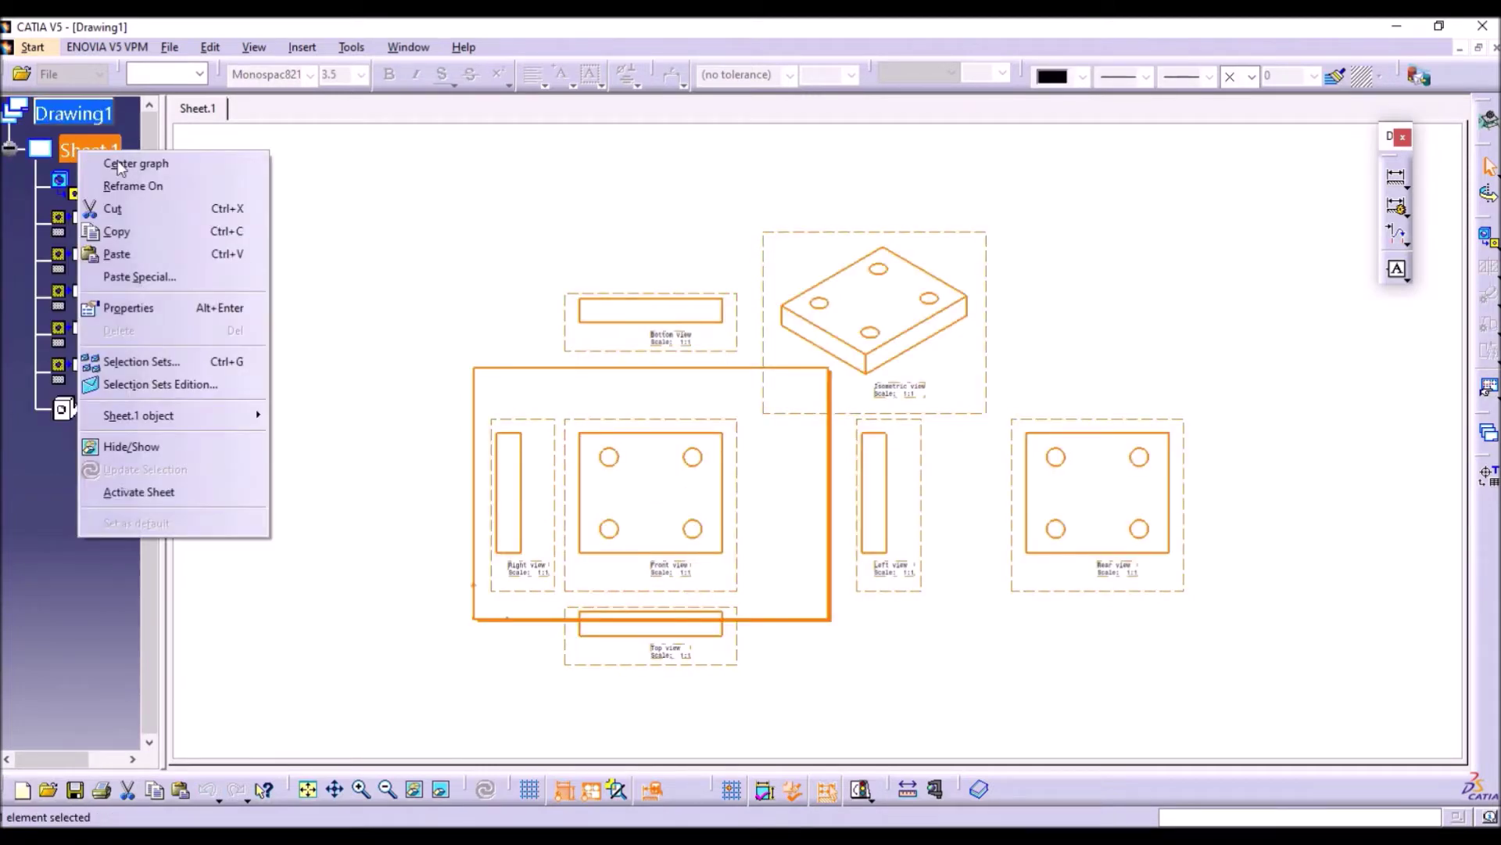
click(128, 307)
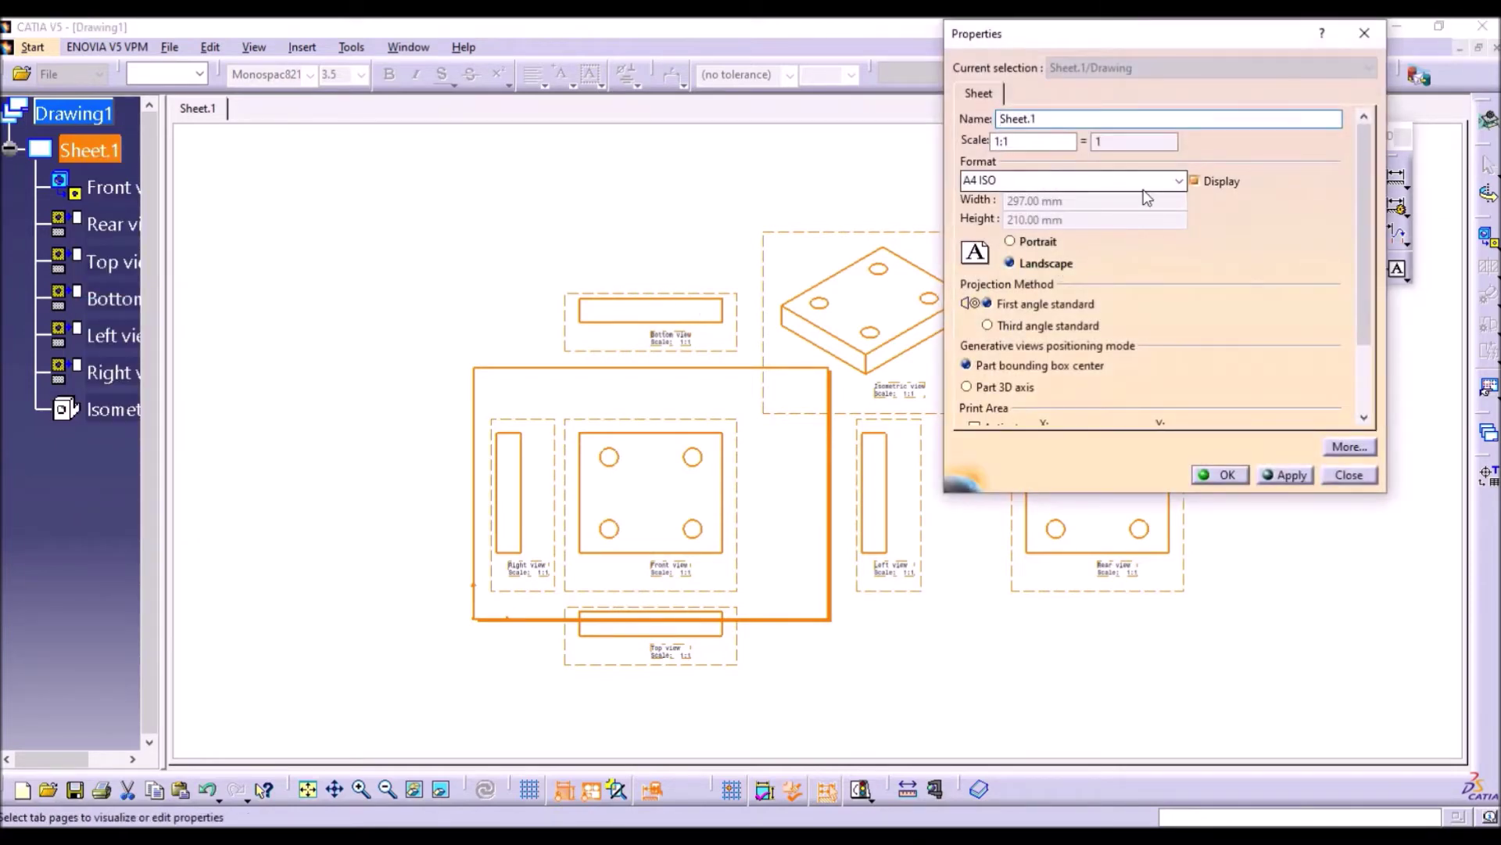
click(1180, 181)
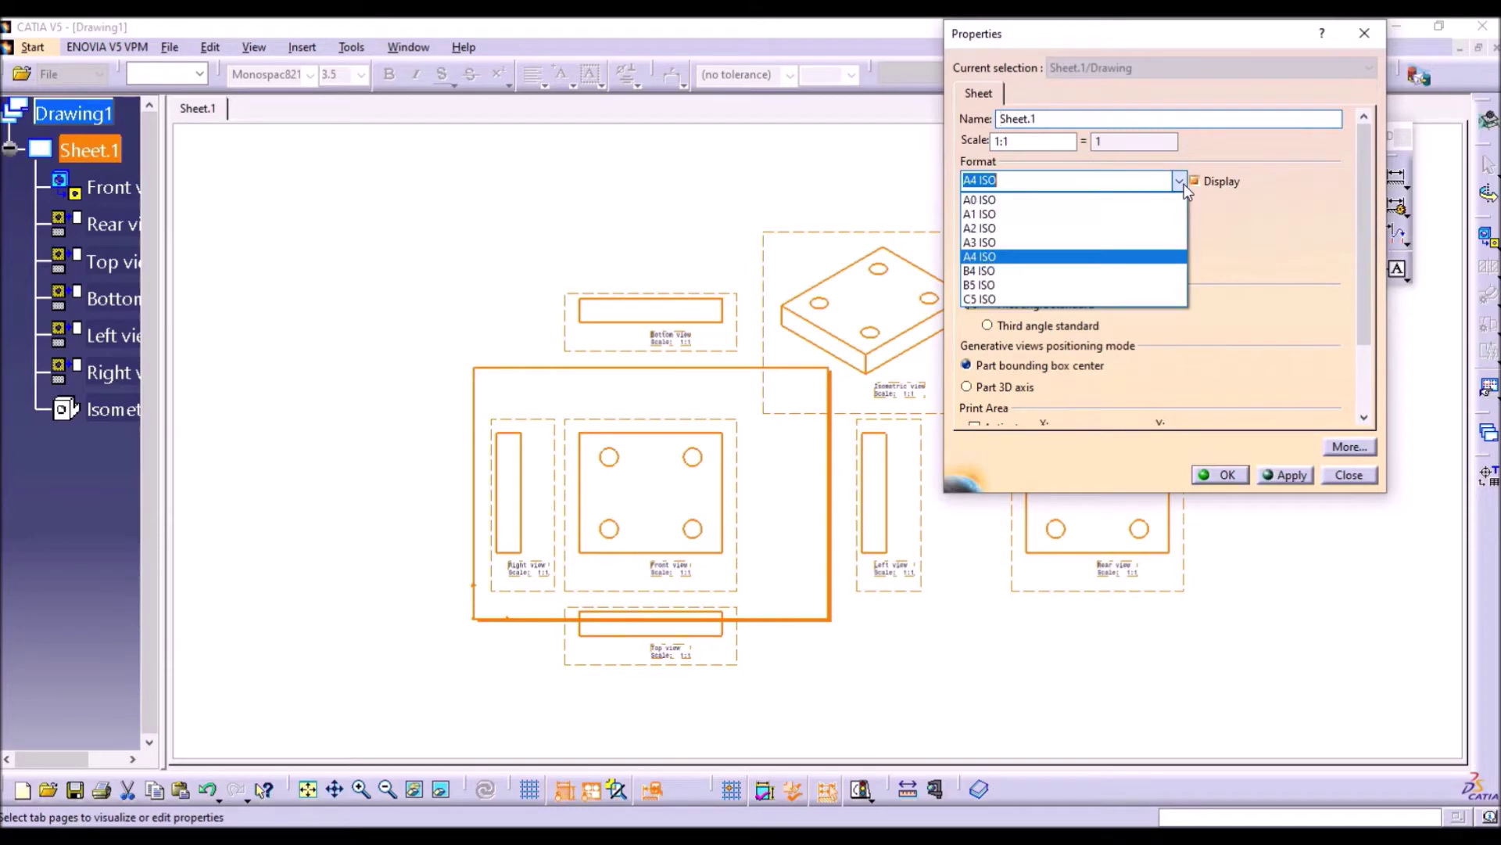
click(1001, 208)
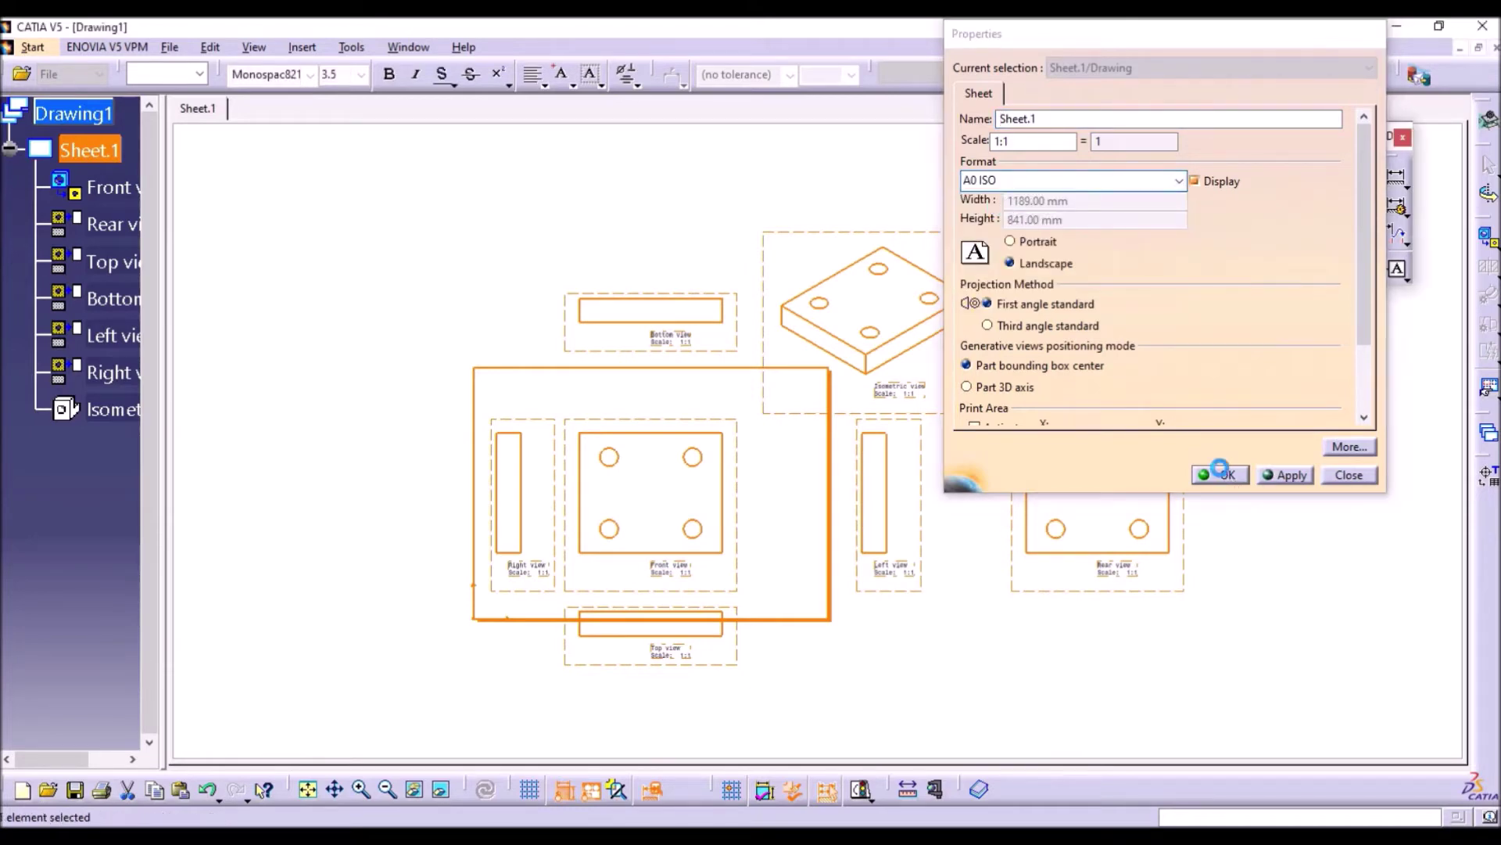
click(1225, 475)
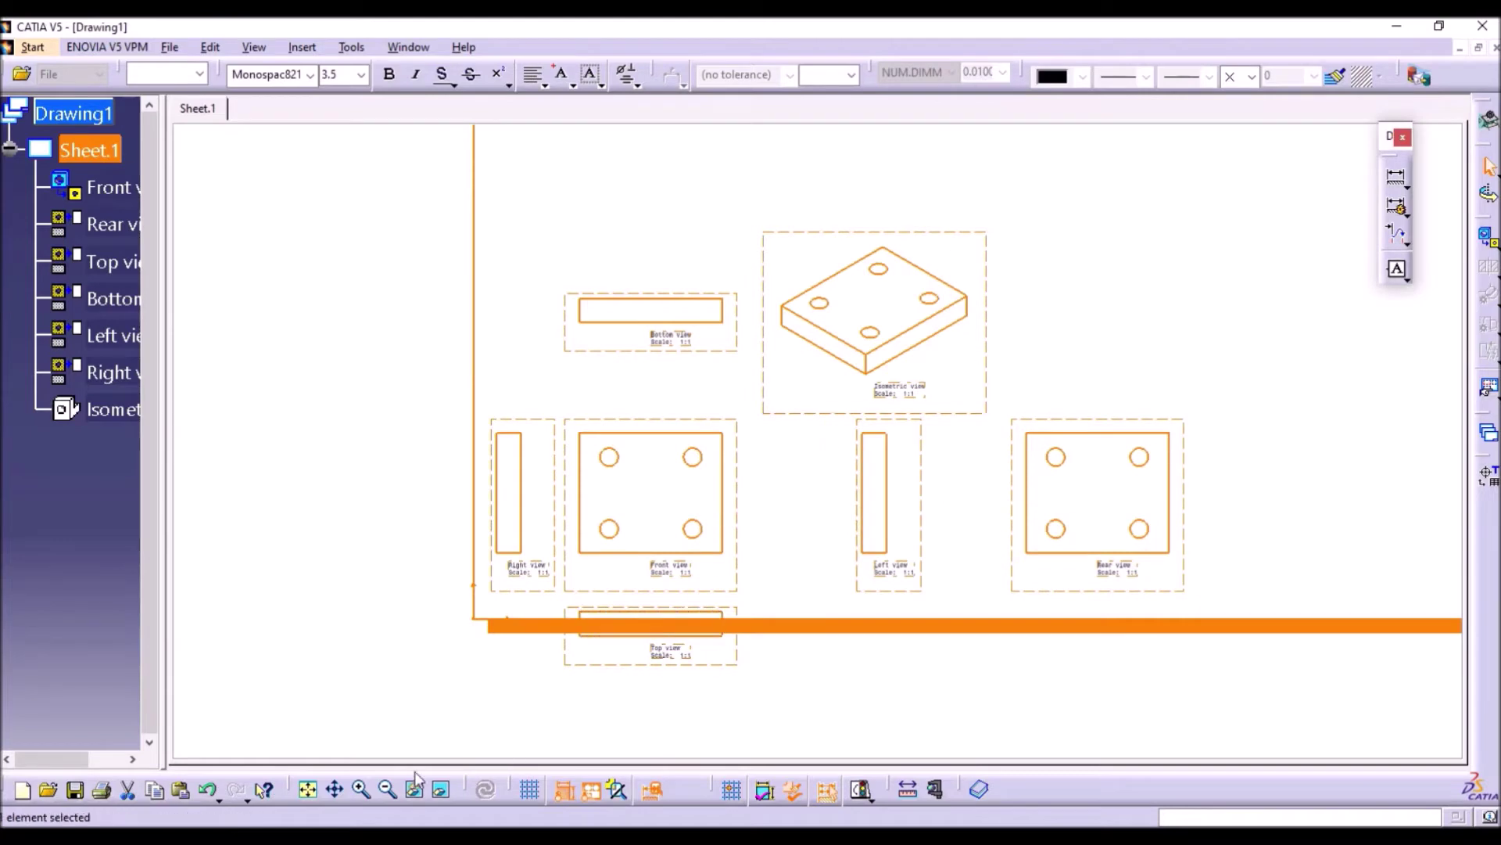
click(387, 790)
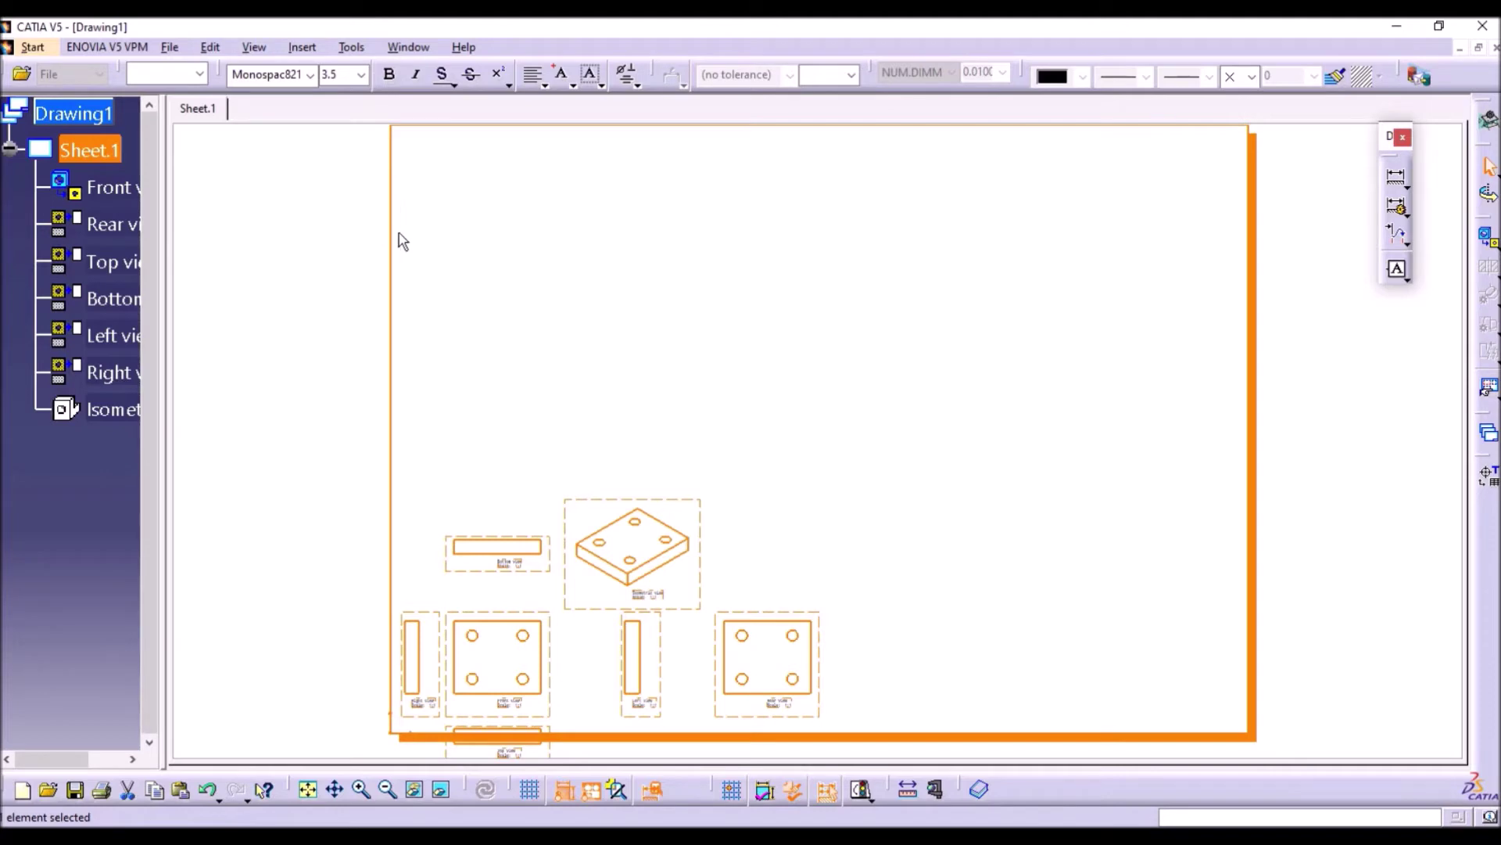
Step: Set the format of Sheet.1 to A2 ISO in its properties
right_click(105, 153)
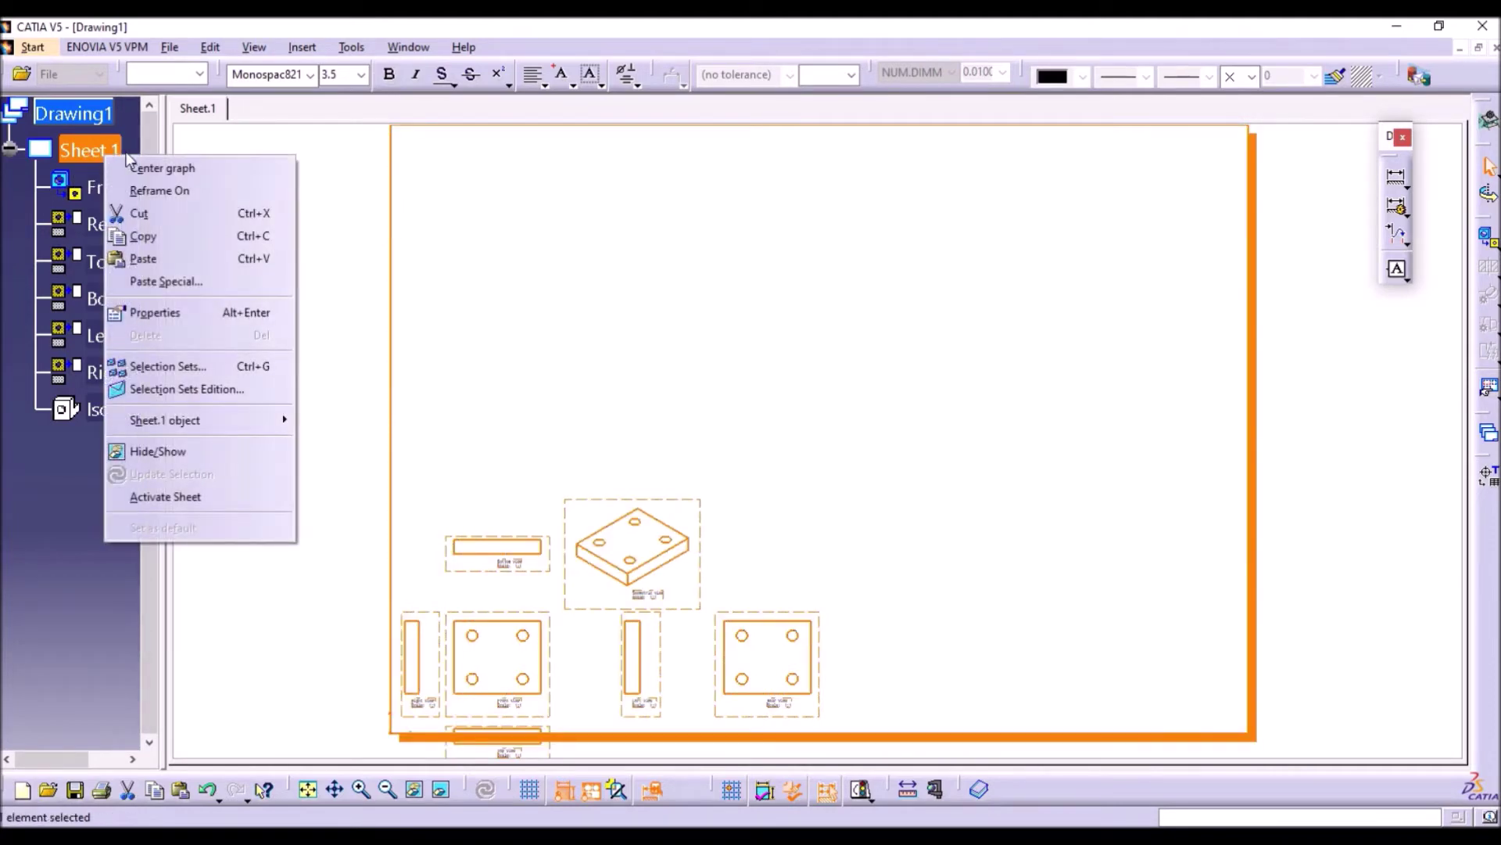
click(154, 312)
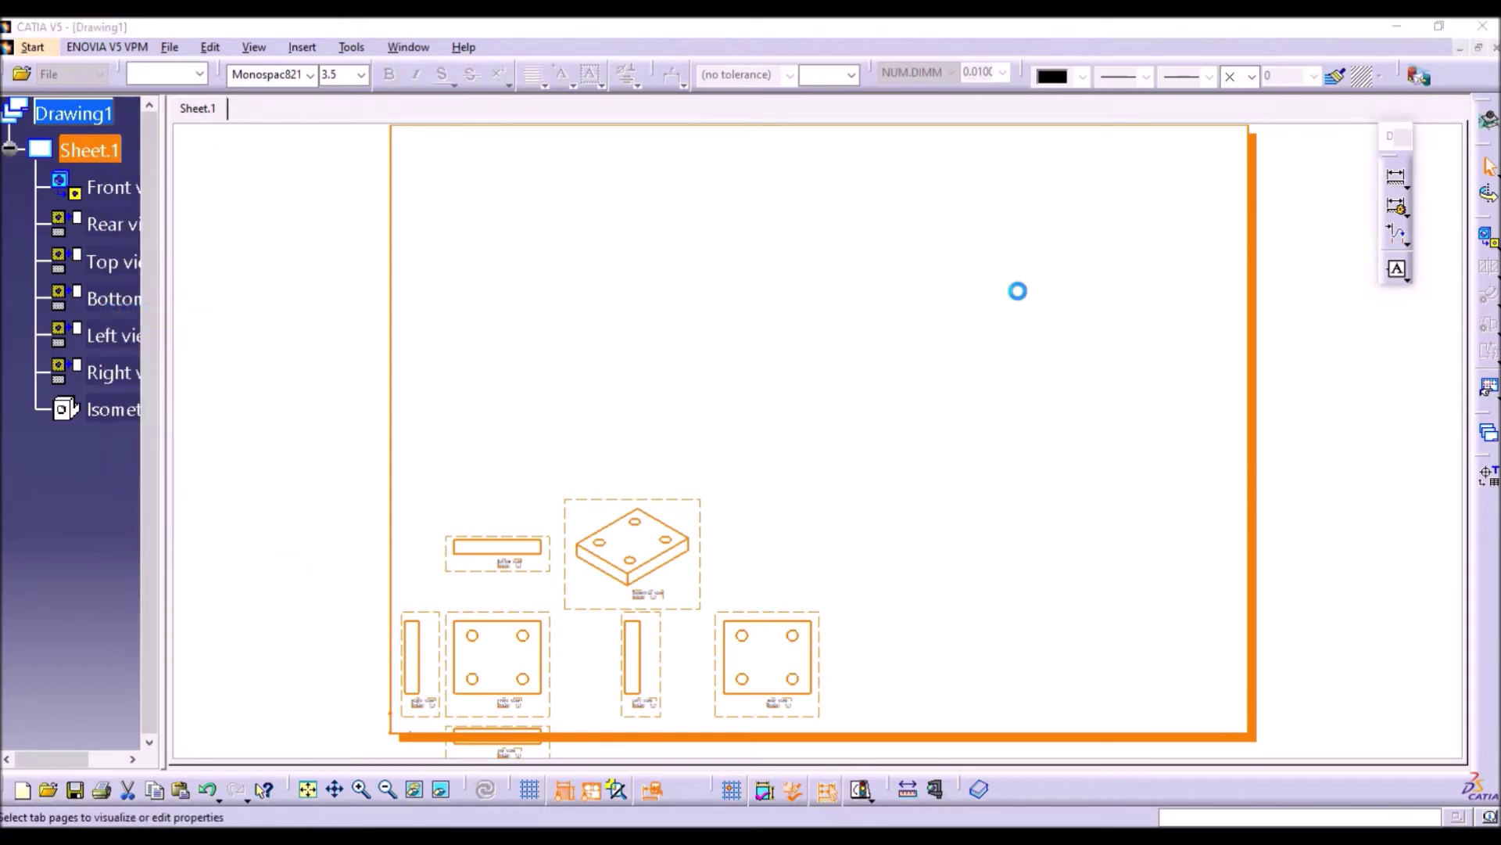
click(1157, 181)
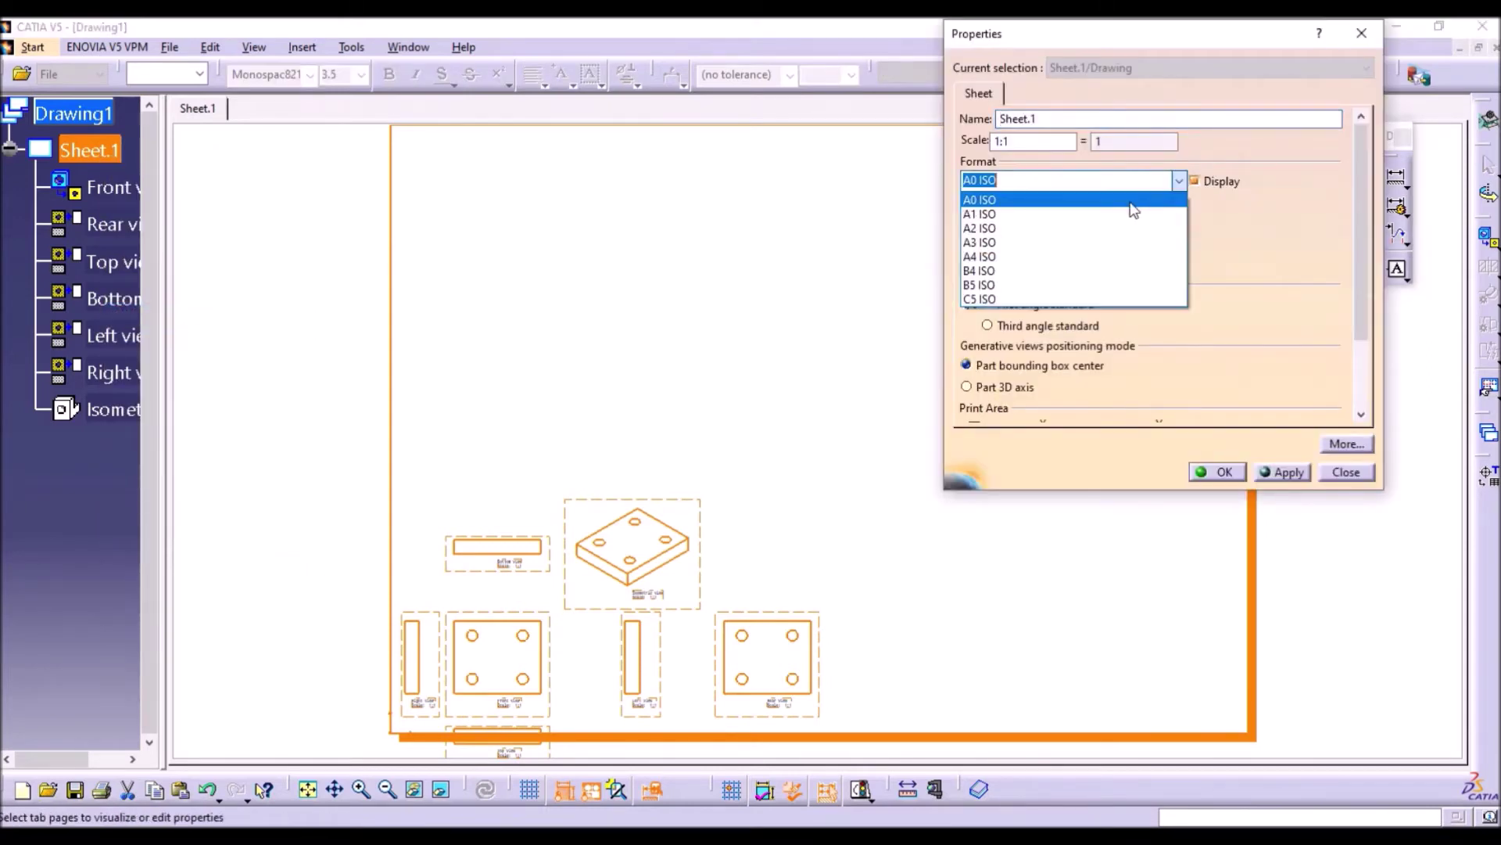
click(1028, 233)
click(1219, 472)
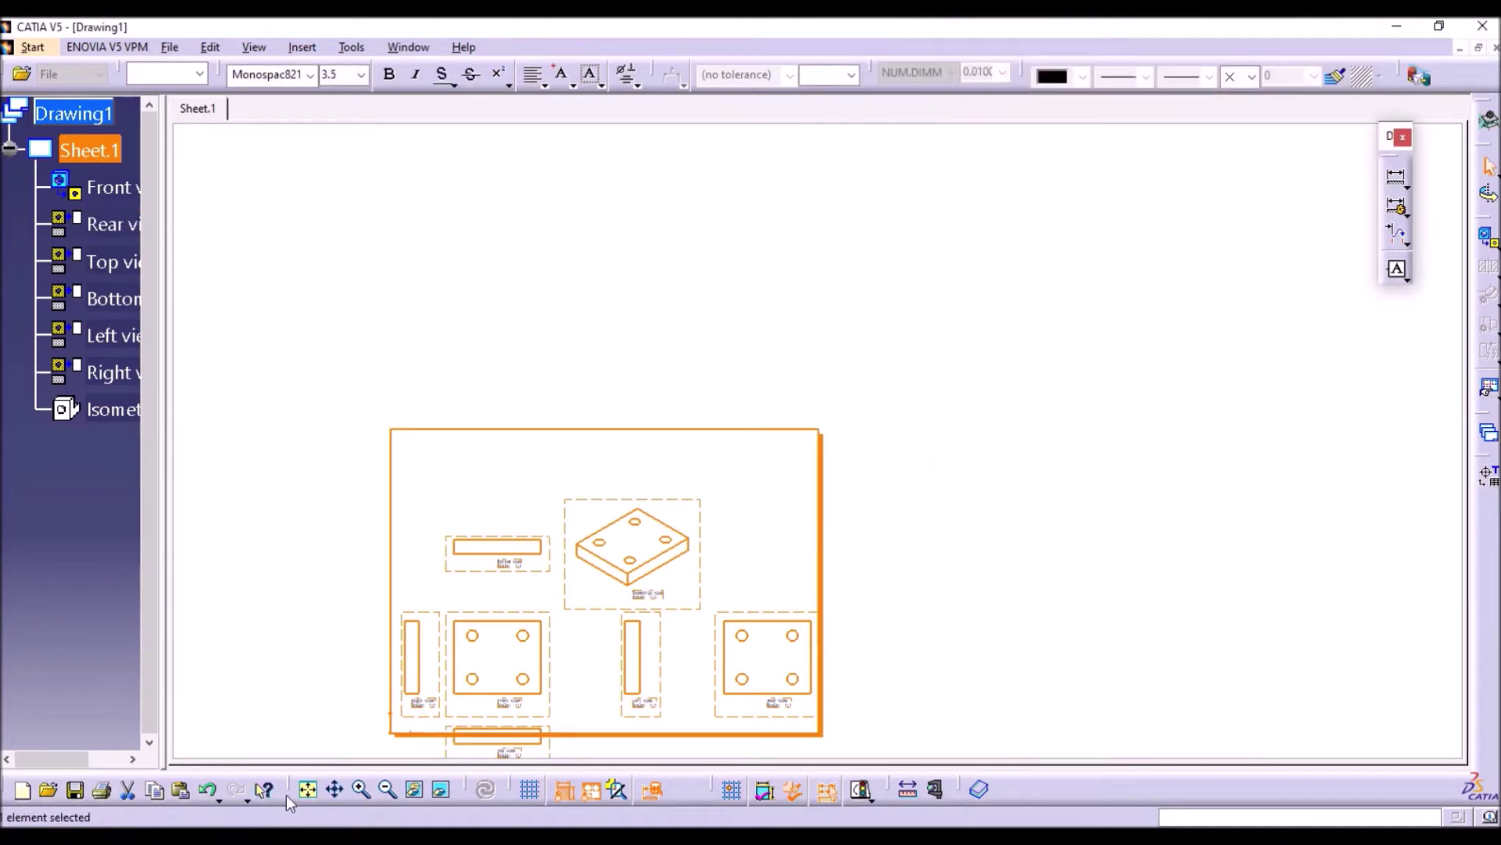
click(306, 790)
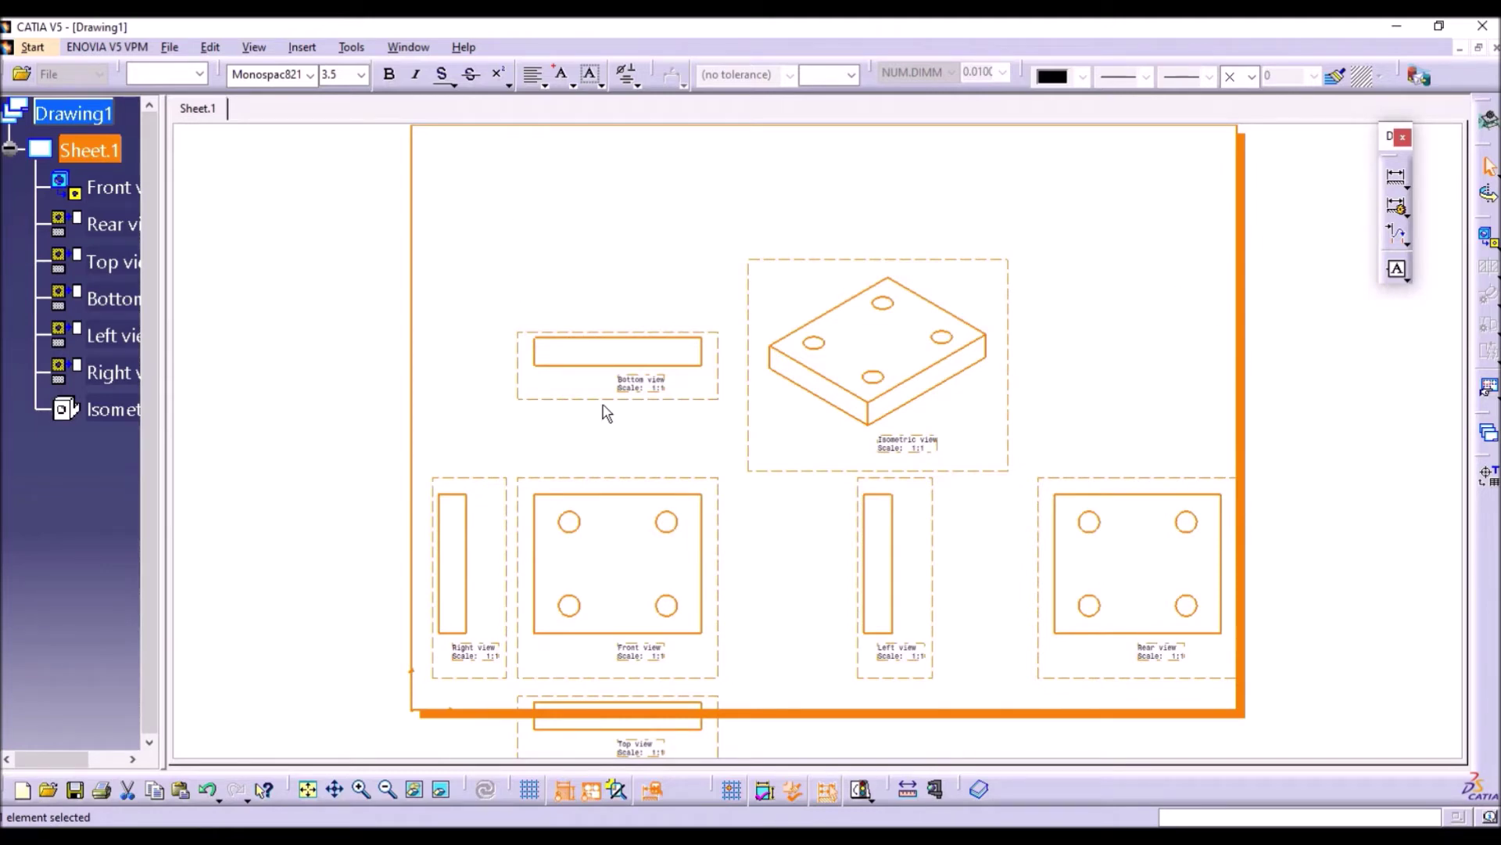
Step: Move the front view together with its aligned views up so that all views lie inside the sheet
click(696, 440)
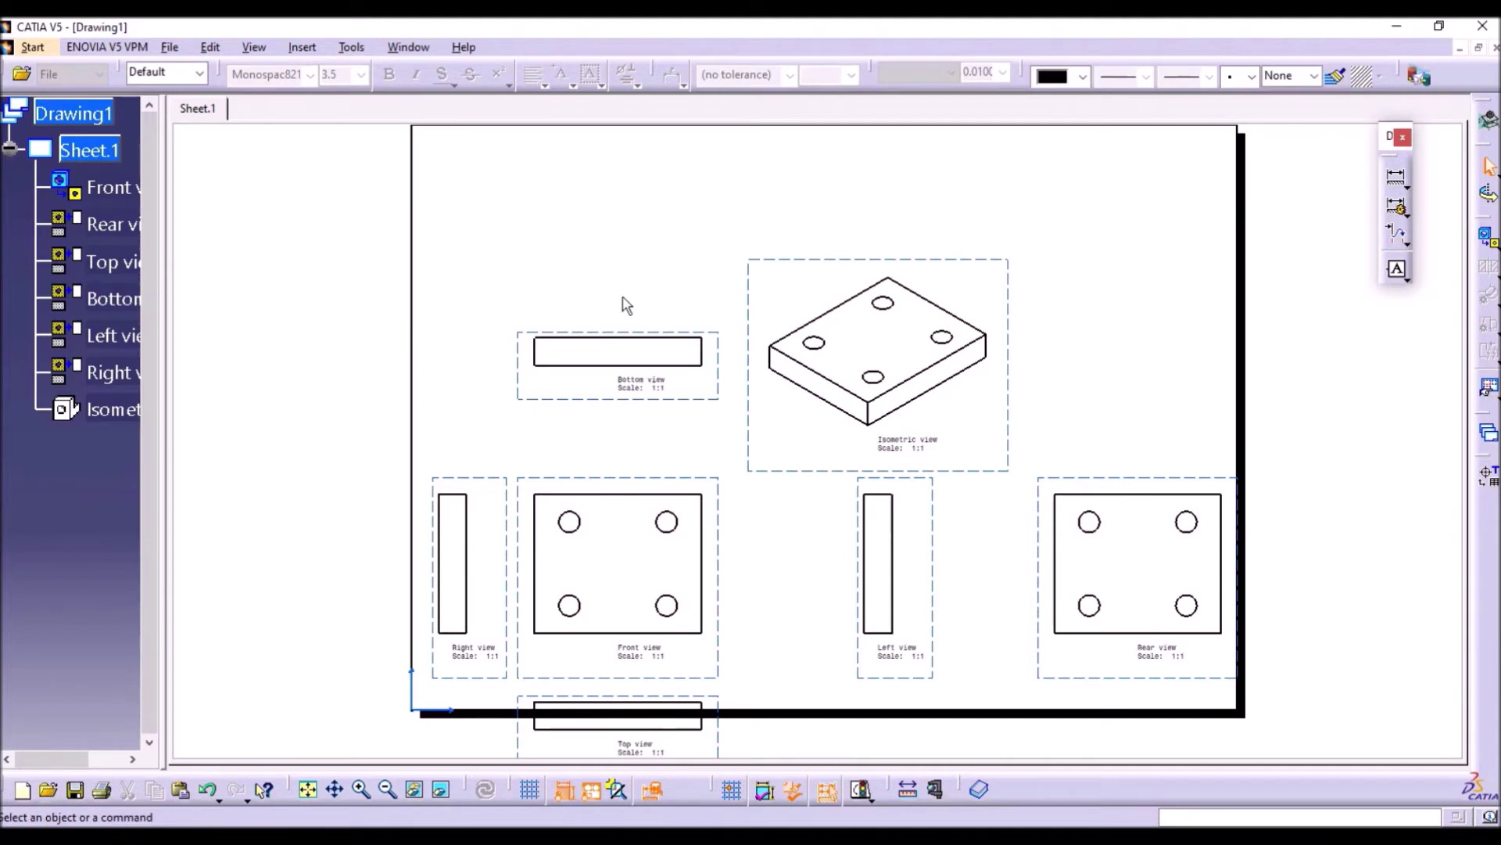
drag(731, 496, 720, 356)
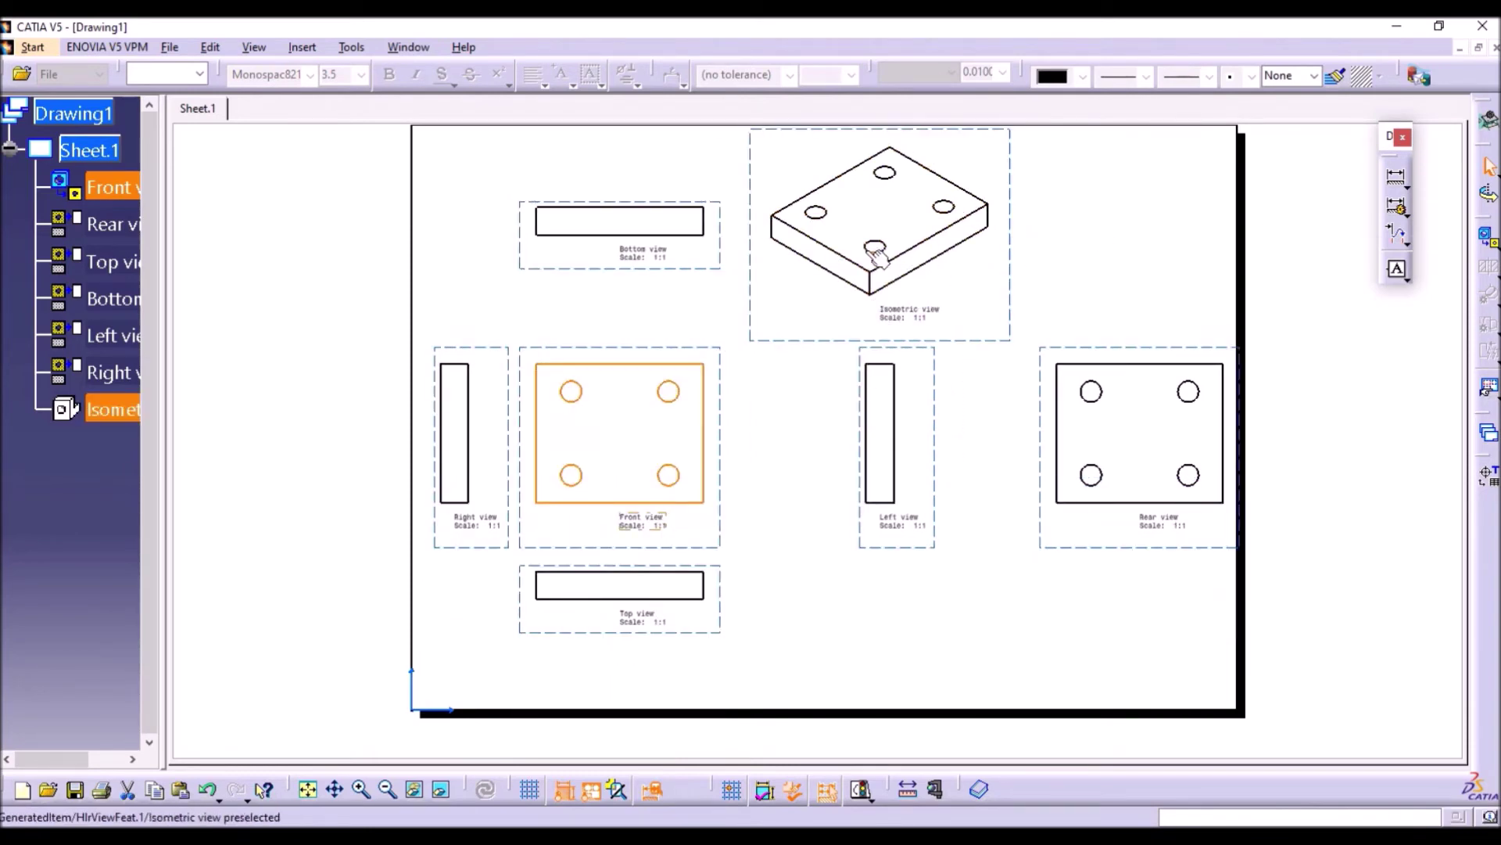
mouse_move(564, 345)
mouse_down()
mouse_move(654, 312)
mouse_move(567, 323)
mouse_move(636, 349)
mouse_move(503, 325)
mouse_move(511, 350)
mouse_move(667, 288)
mouse_move(694, 339)
mouse_move(537, 409)
mouse_move(461, 380)
mouse_move(693, 318)
mouse_move(572, 342)
mouse_up()
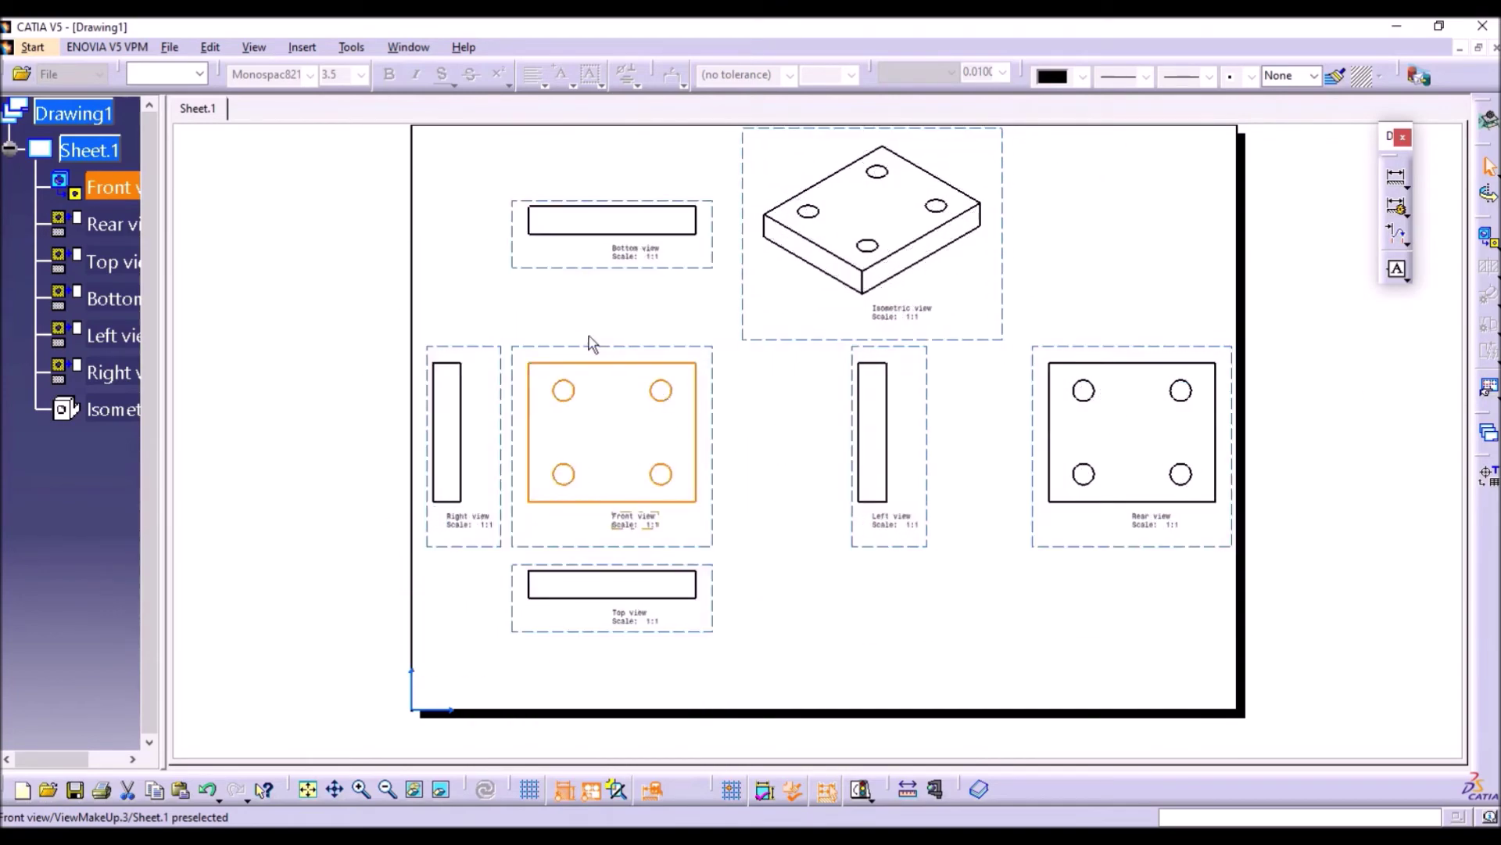
Step: Move the bottom view down towards the front view and shift the whole view group slightly to the right
click(702, 280)
drag(713, 272, 708, 301)
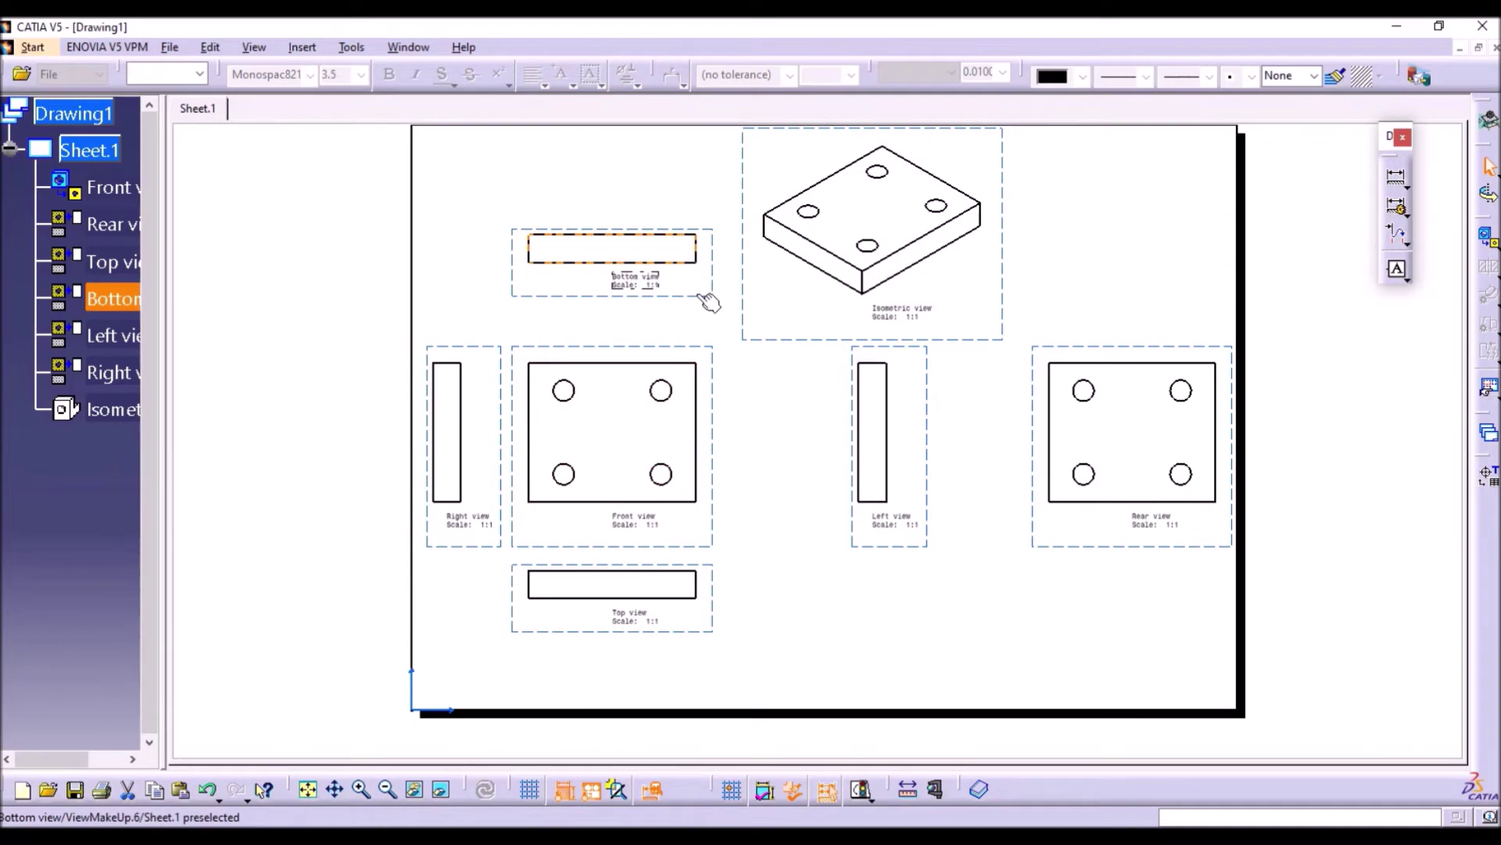
click(497, 354)
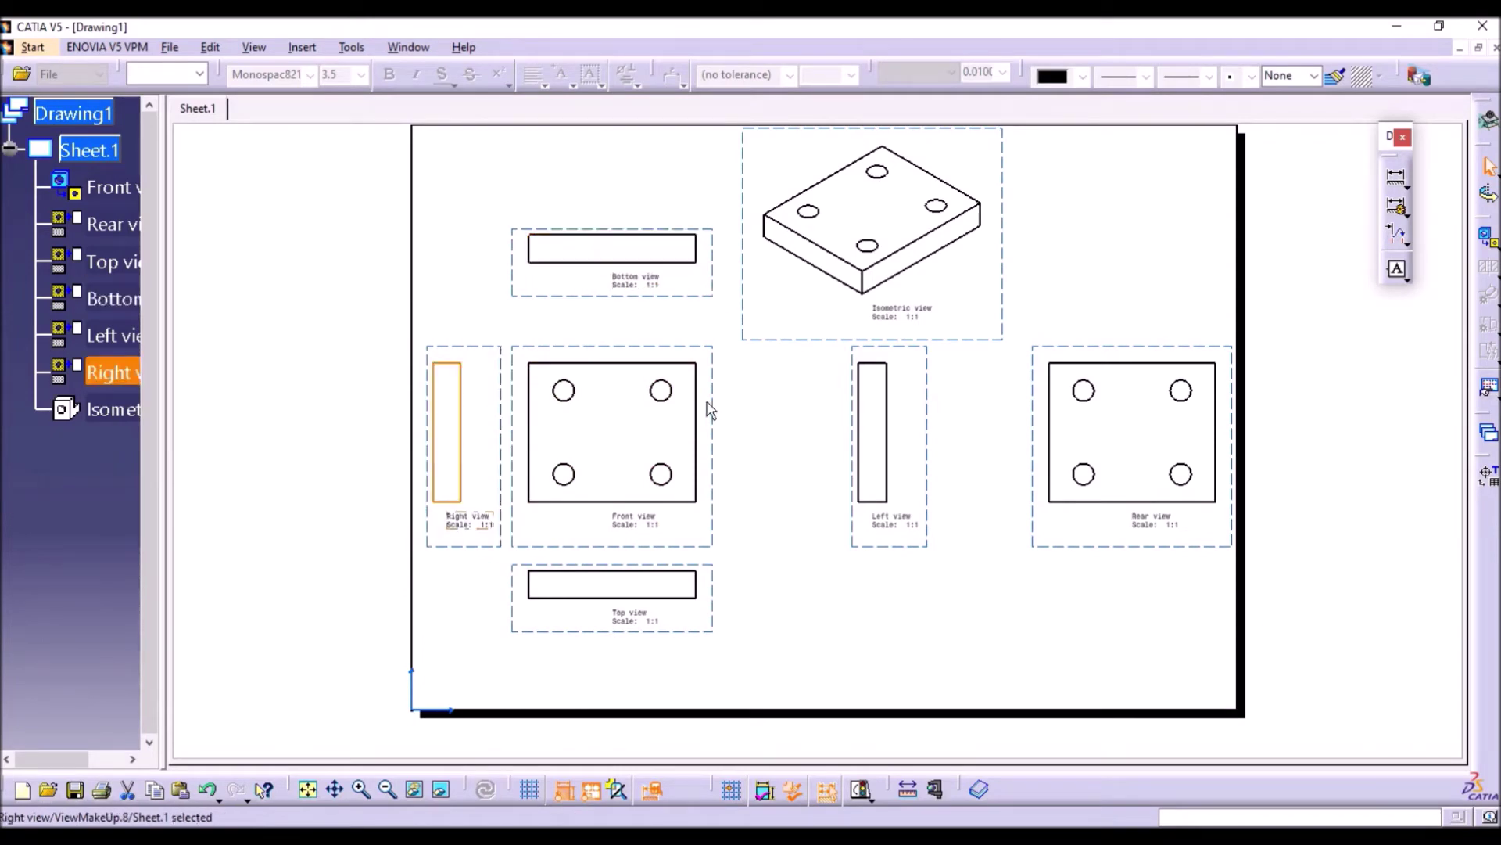
drag(719, 399, 732, 397)
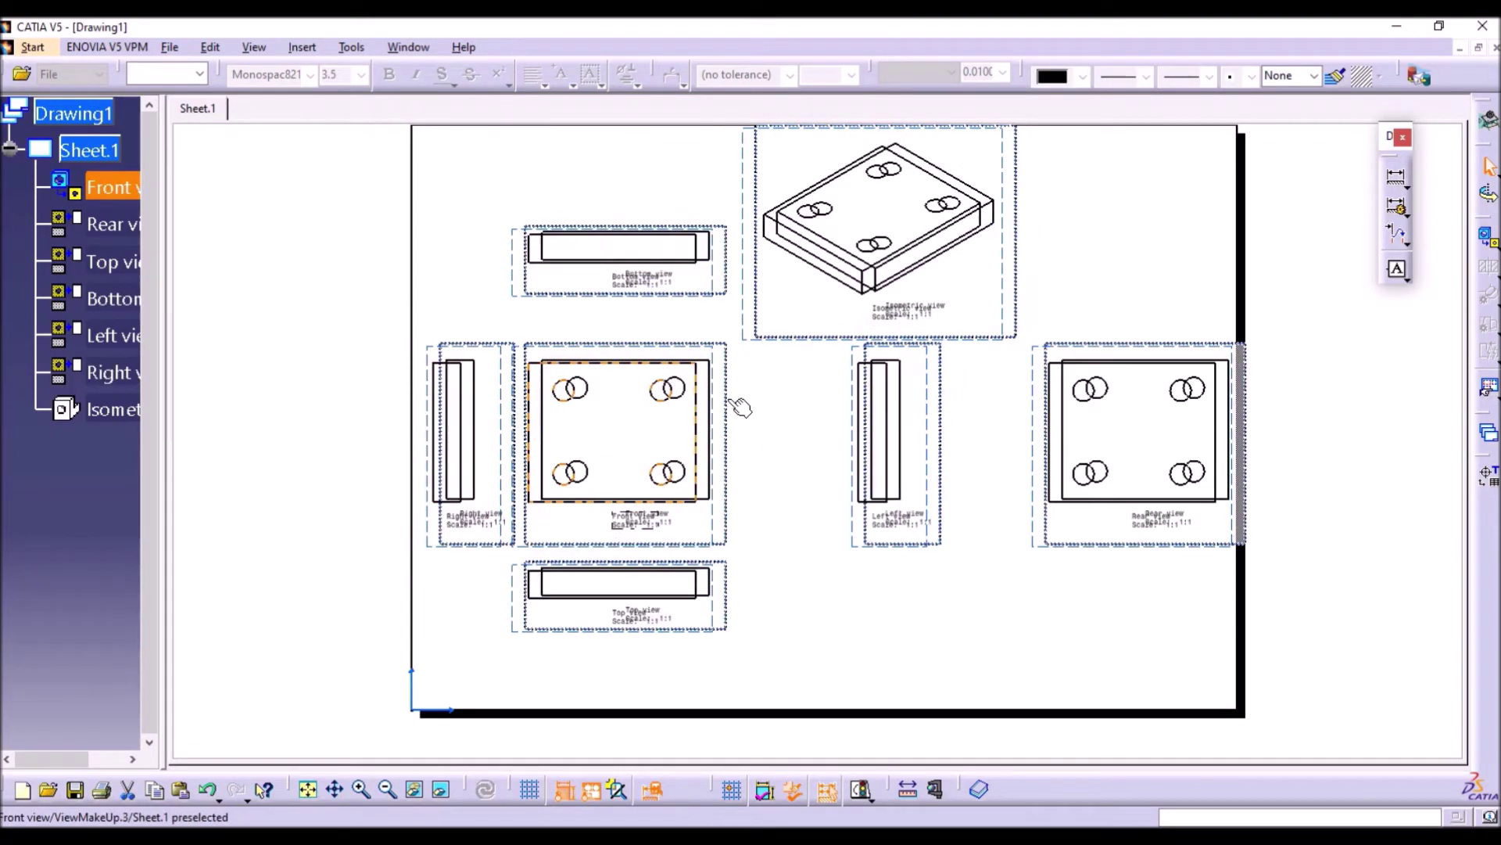
Step: Move the left view and the rear view closer to the front view
click(963, 367)
drag(942, 366, 837, 367)
drag(1044, 394, 892, 389)
Step: Shift the isometric view slightly outward, raise the bottom view away from the front view and nudge the whole view group up
mouse_move(1032, 305)
mouse_down()
mouse_move(1186, 284)
mouse_move(1170, 349)
mouse_move(1232, 342)
mouse_move(969, 435)
mouse_move(1046, 419)
mouse_move(982, 291)
mouse_move(1045, 285)
mouse_up()
mouse_move(779, 254)
mouse_down()
mouse_move(878, 262)
mouse_move(808, 285)
mouse_move(789, 245)
mouse_up()
drag(657, 292, 657, 243)
mouse_move(663, 352)
mouse_down()
mouse_move(661, 305)
mouse_move(654, 325)
mouse_move(672, 330)
mouse_up()
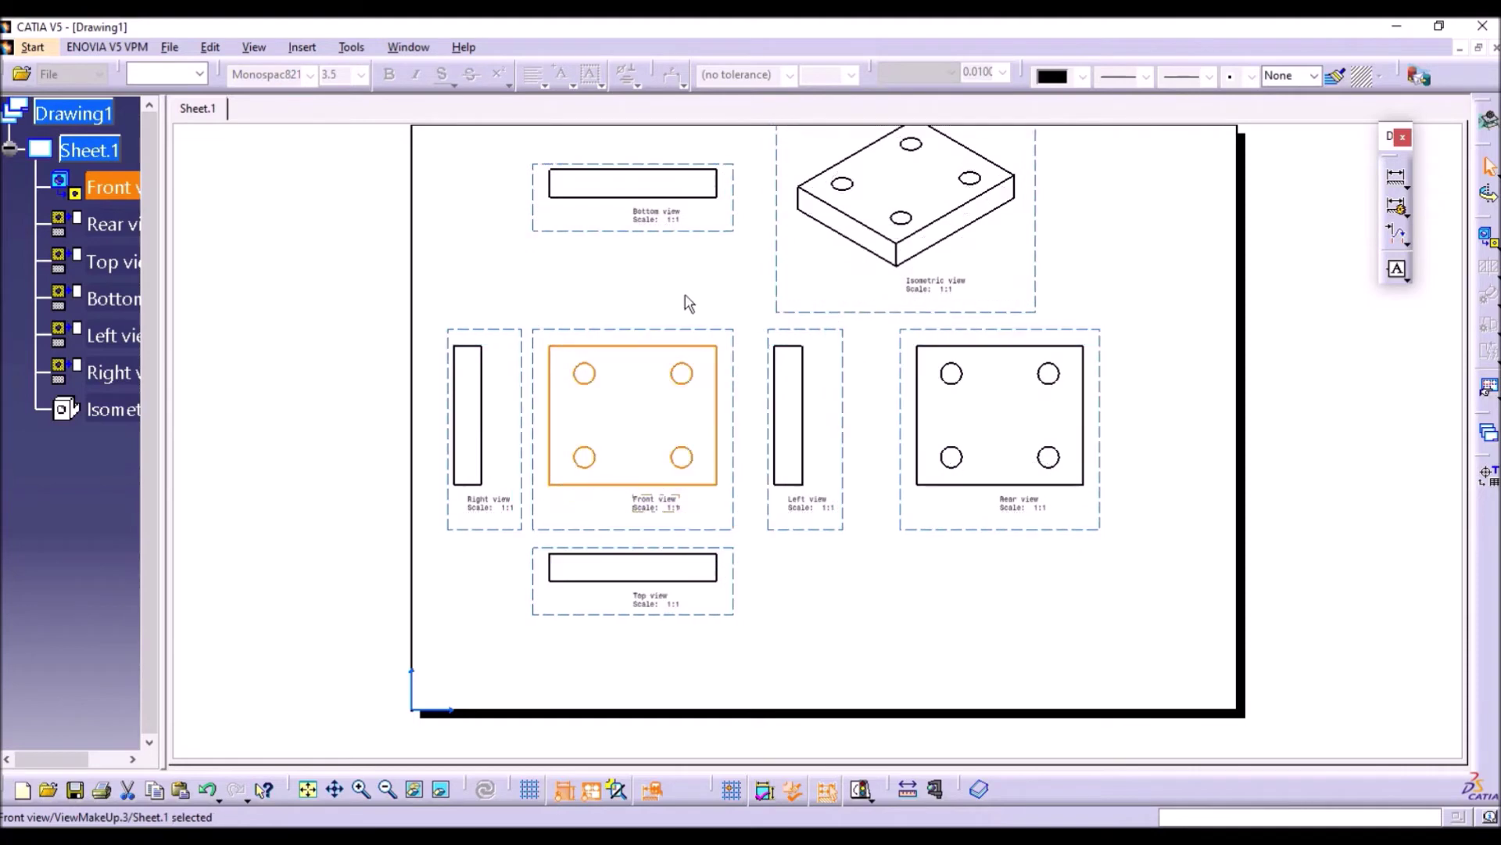
click(770, 289)
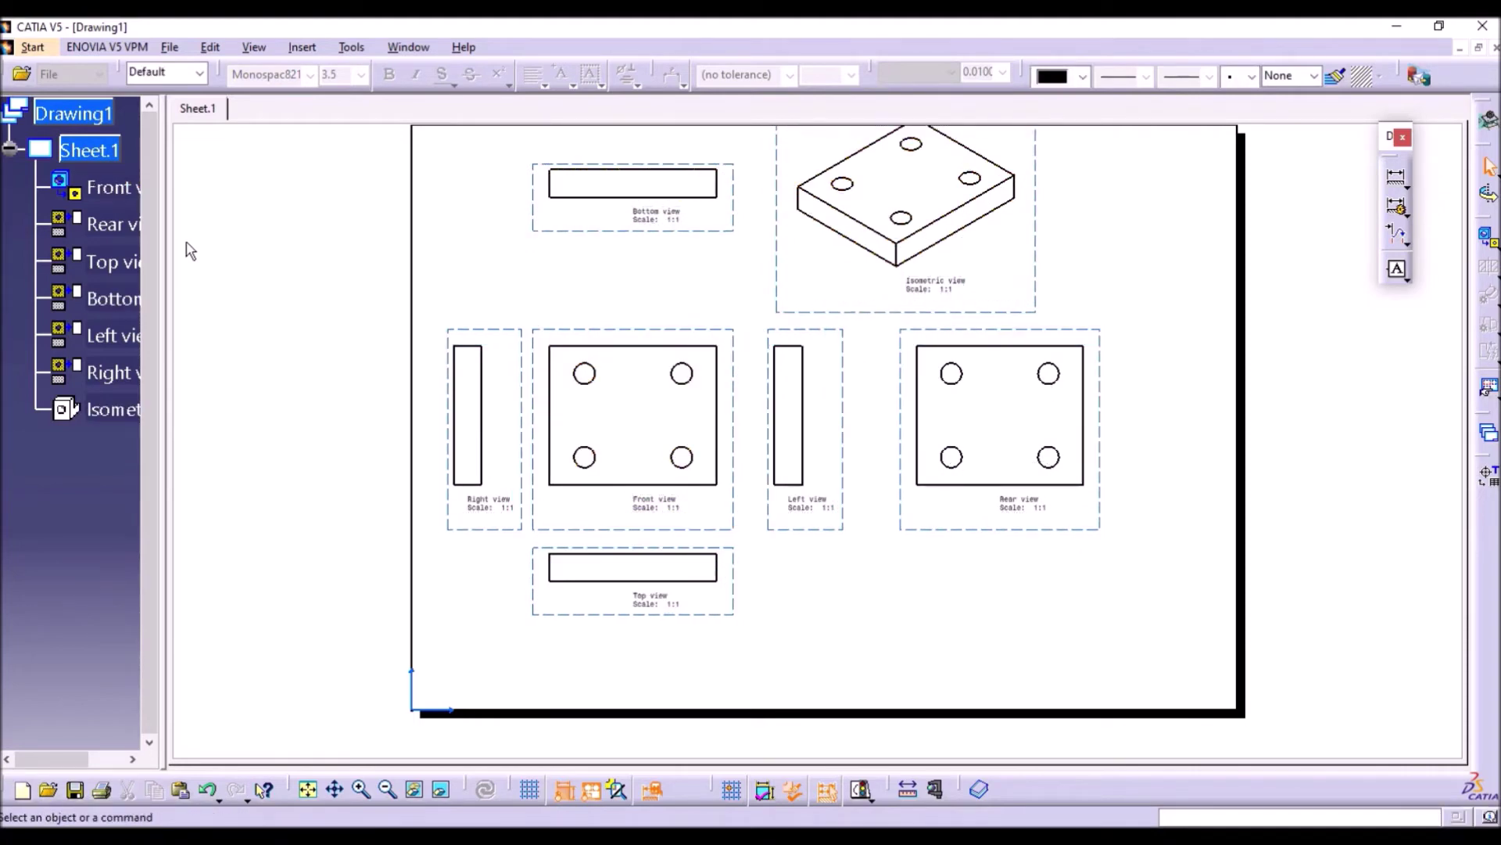
Step: Widen the specification tree until the full view names are readable
drag(213, 196, 259, 202)
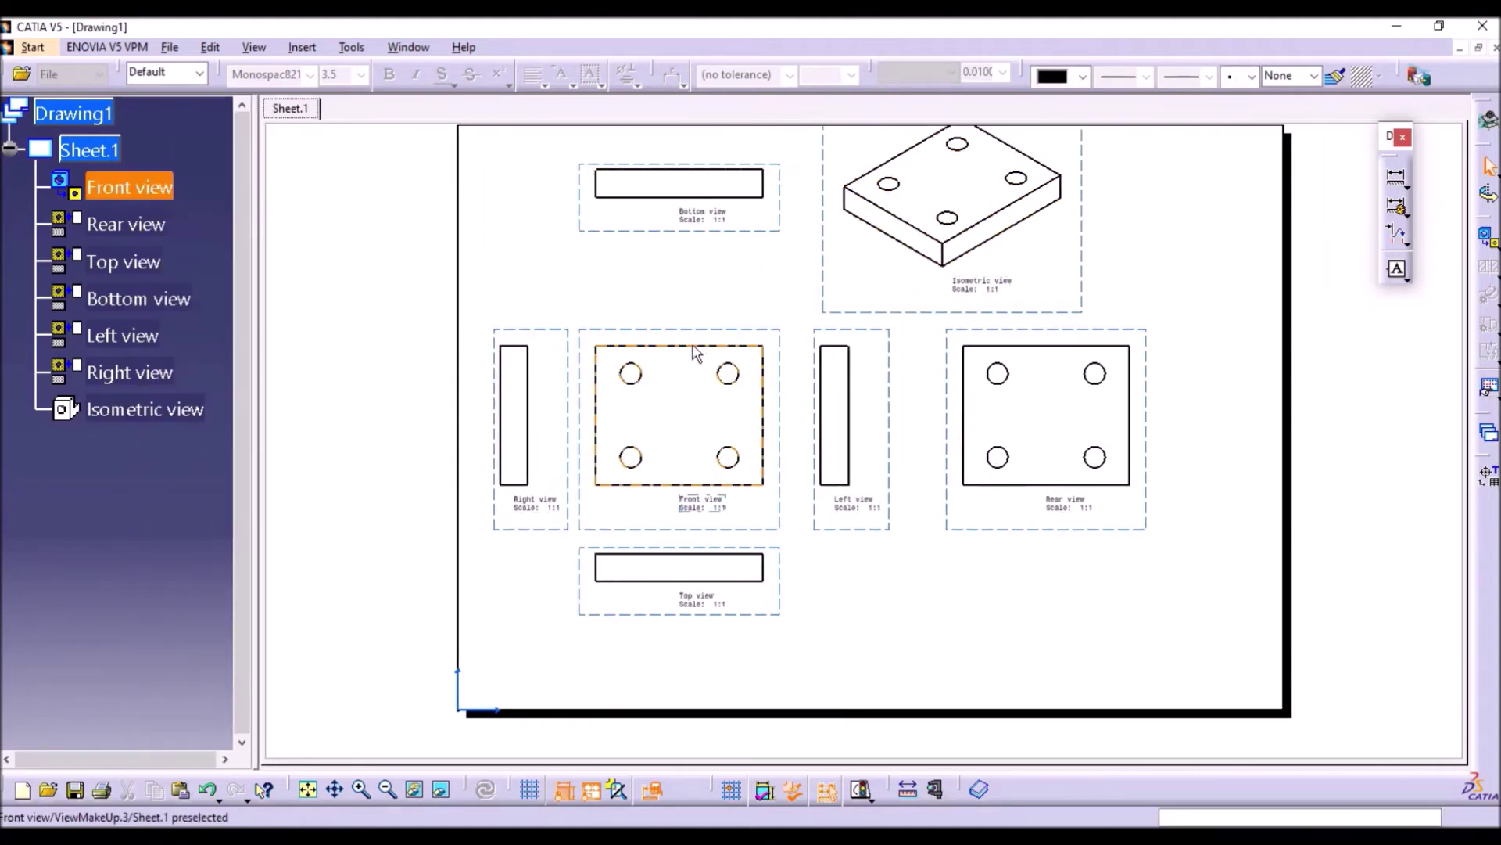
scroll(695, 364, down, 2)
click(931, 308)
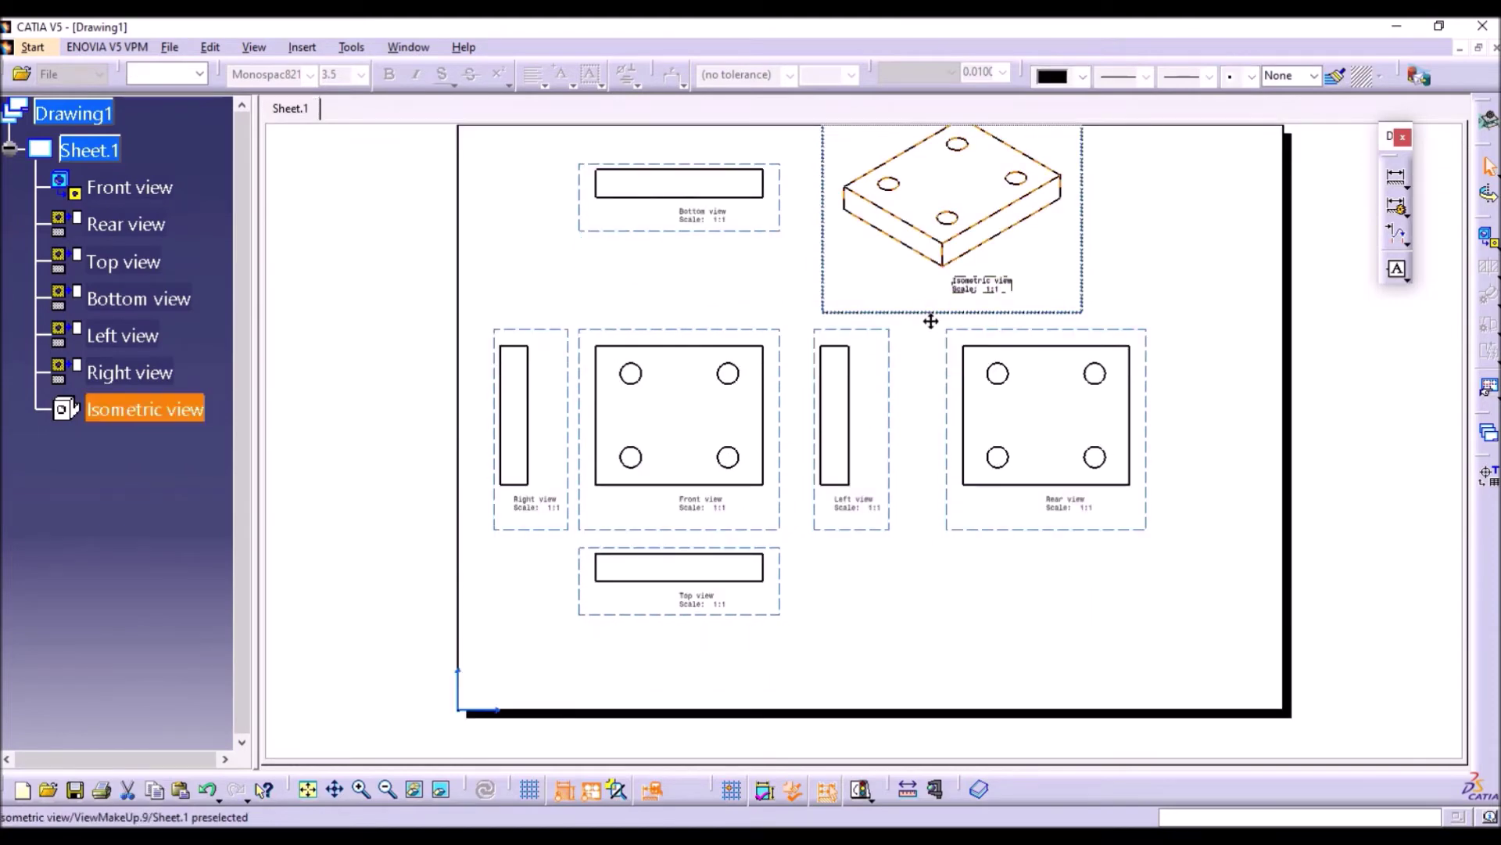
click(1252, 353)
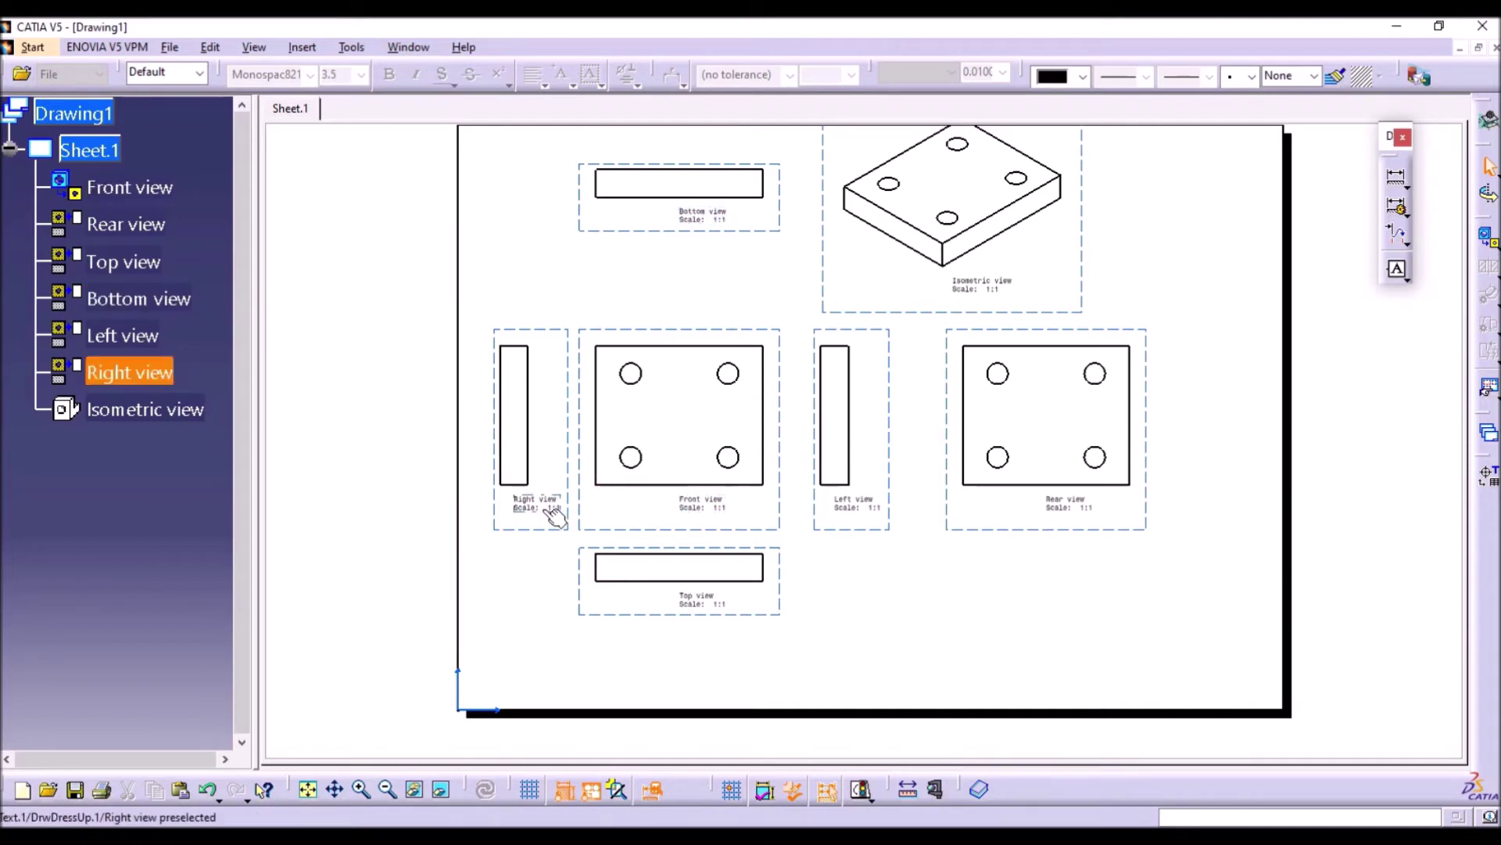
Step: Undock the text properties controls and set the front view label's text height to 5.0 mm
double_click(708, 507)
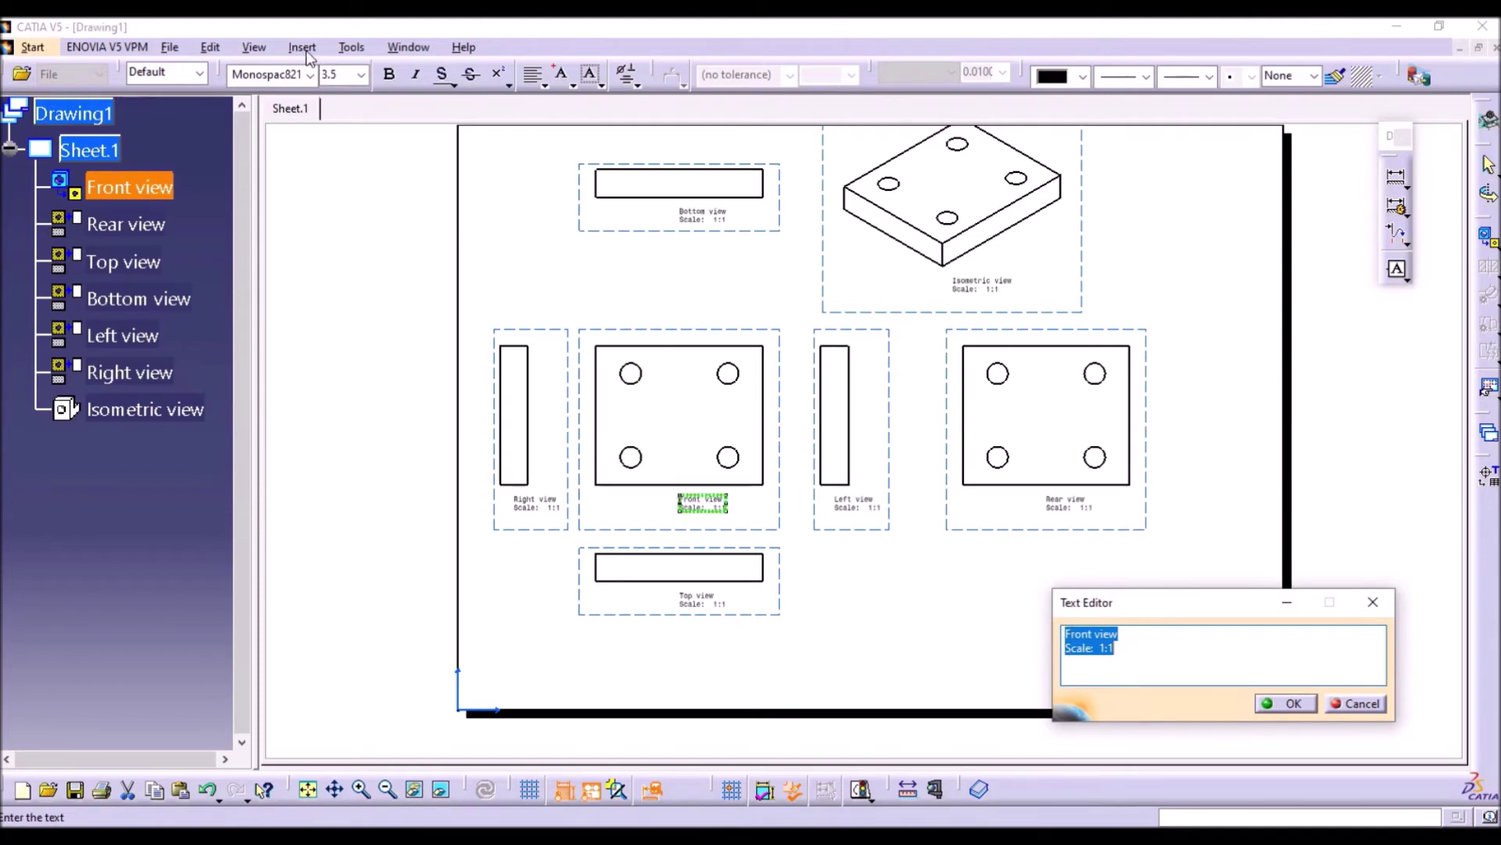
drag(225, 74, 299, 127)
click(333, 156)
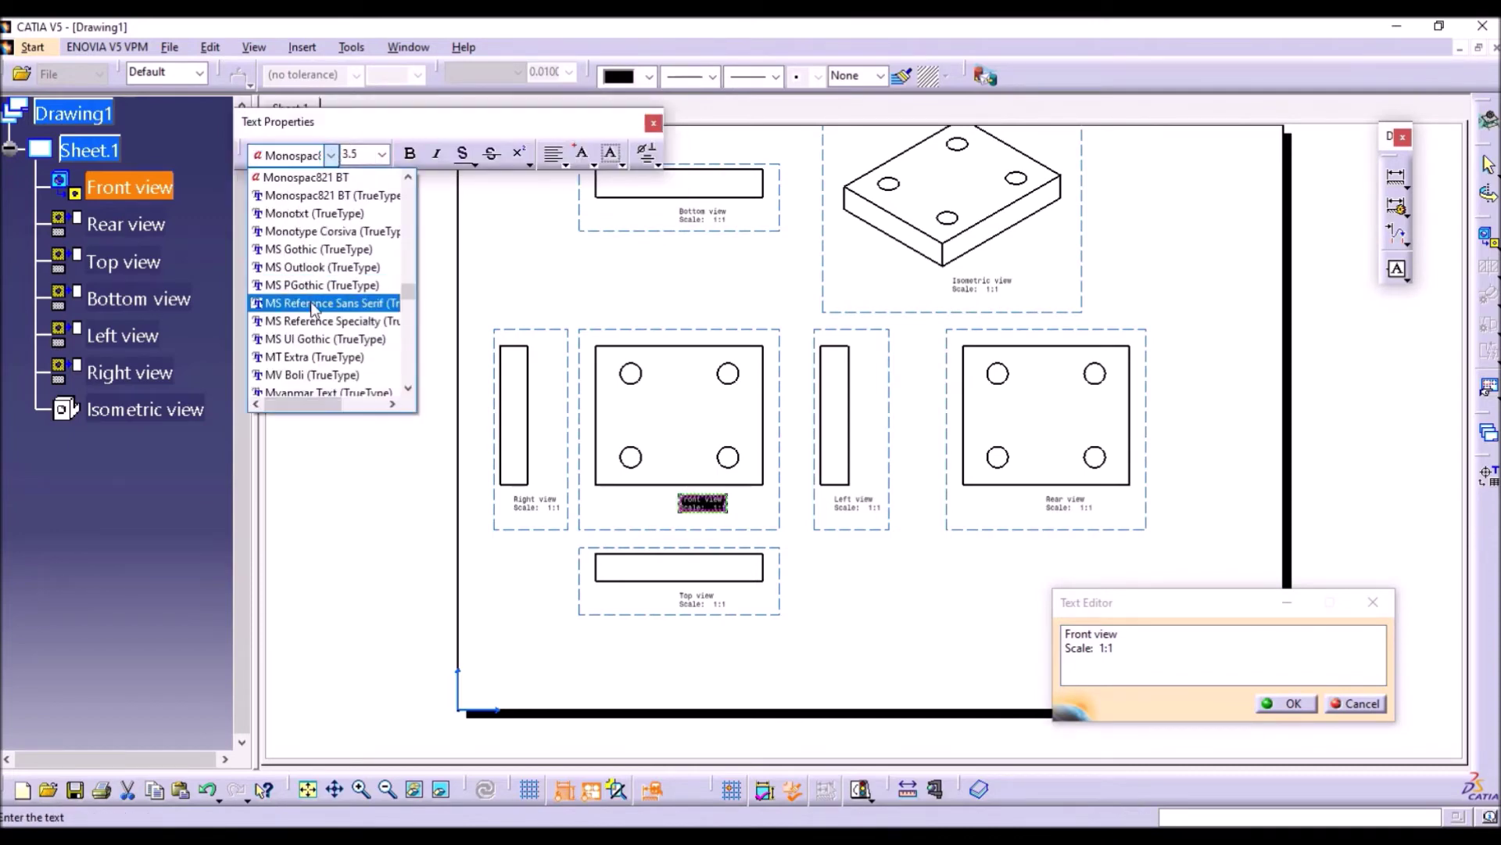
click(334, 157)
click(381, 154)
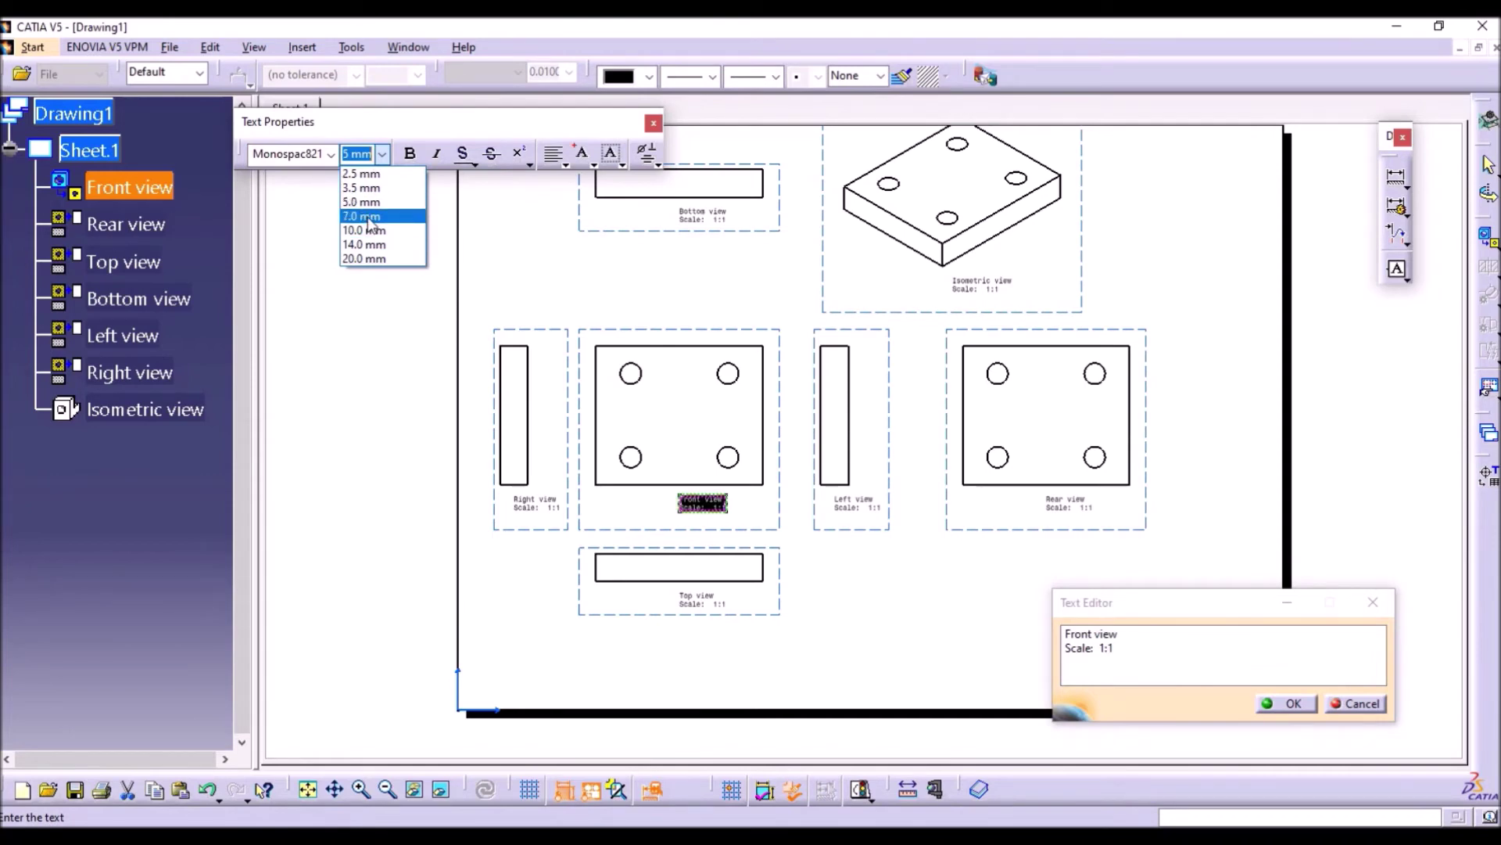
click(367, 202)
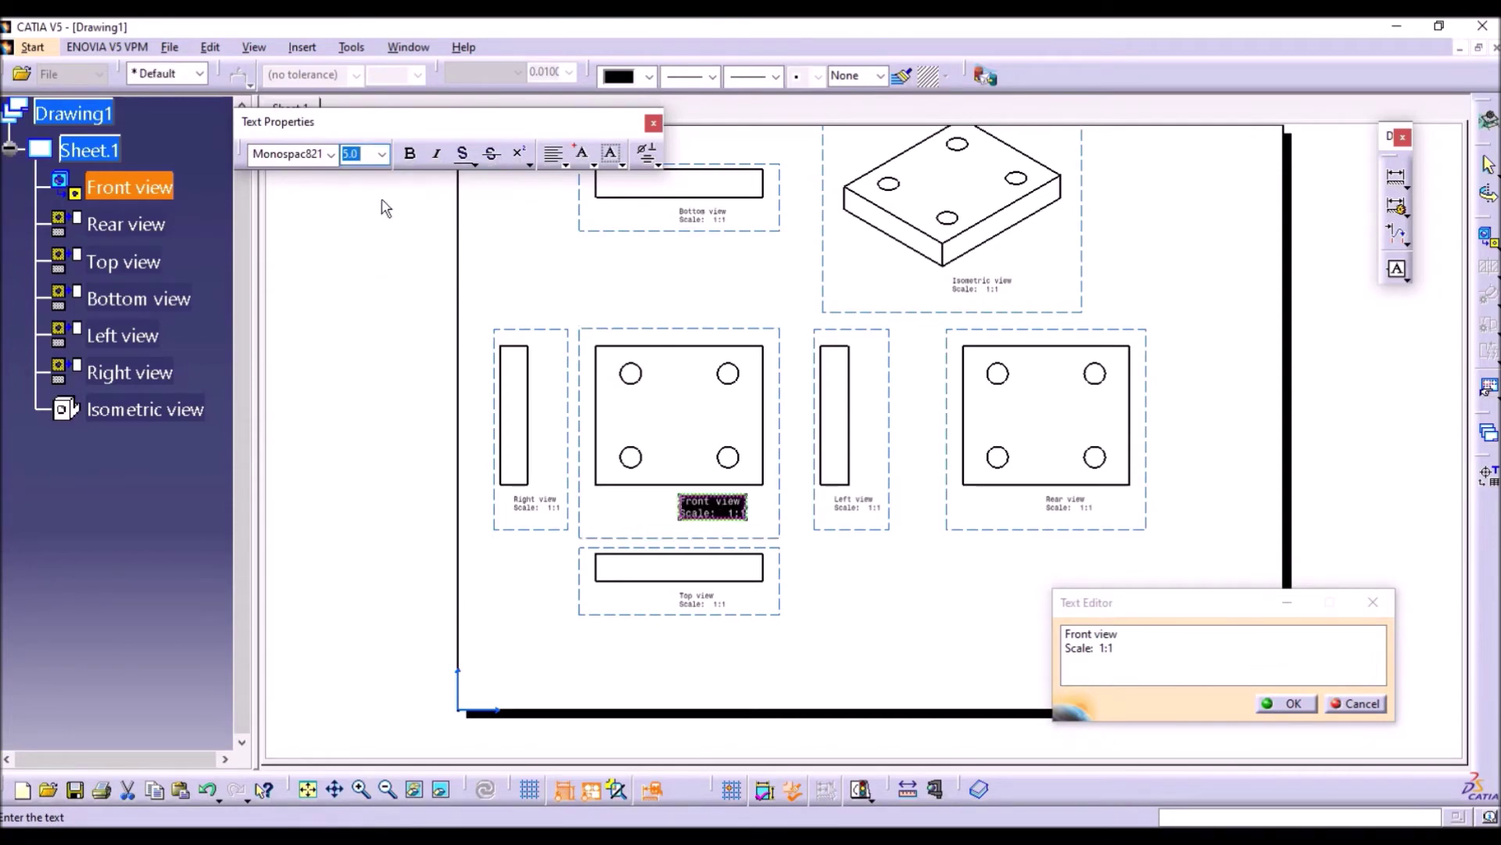
click(1286, 703)
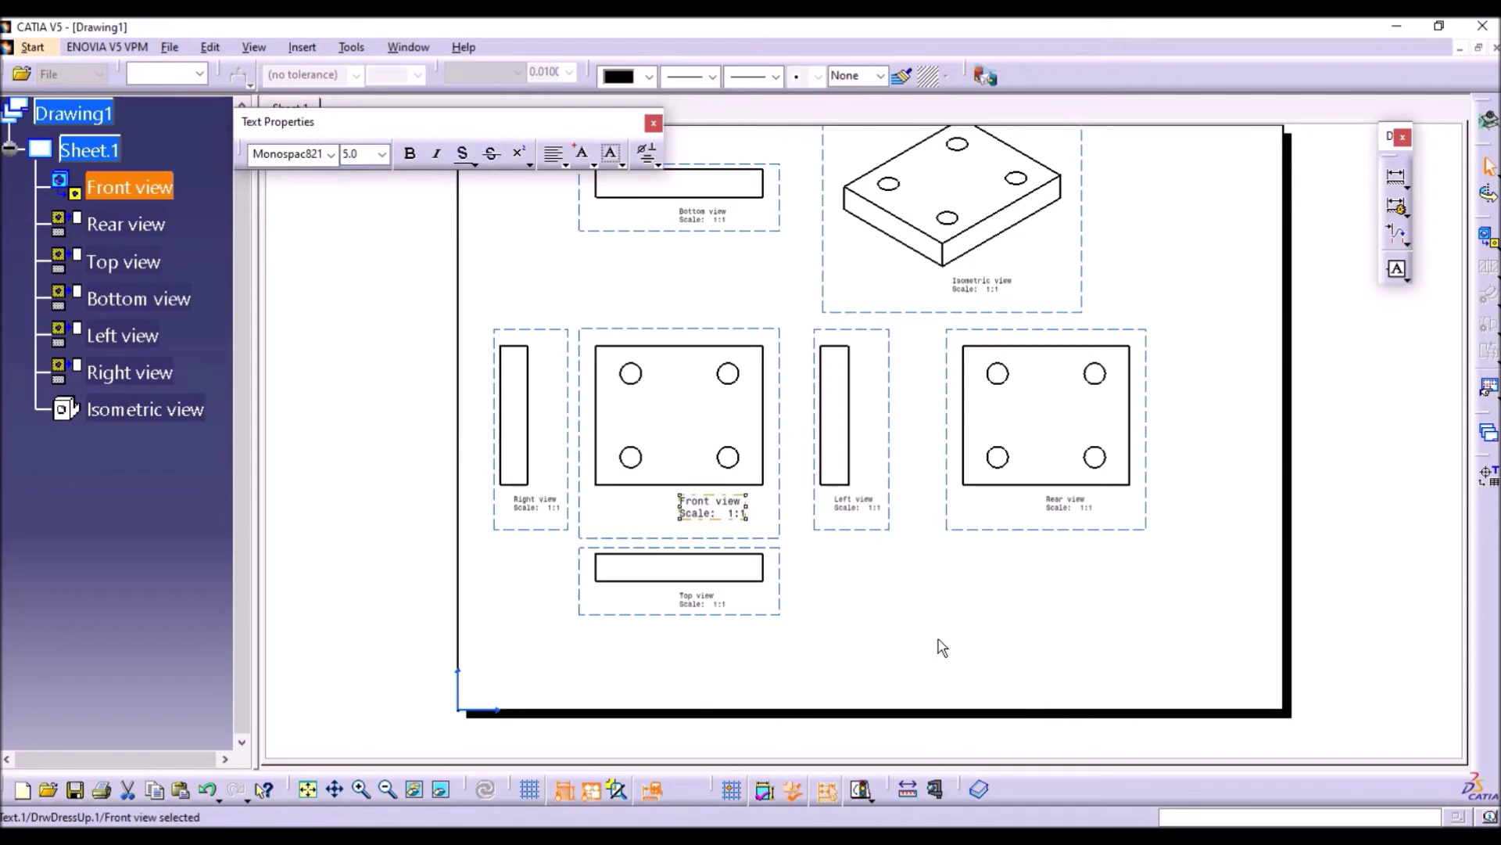
click(845, 576)
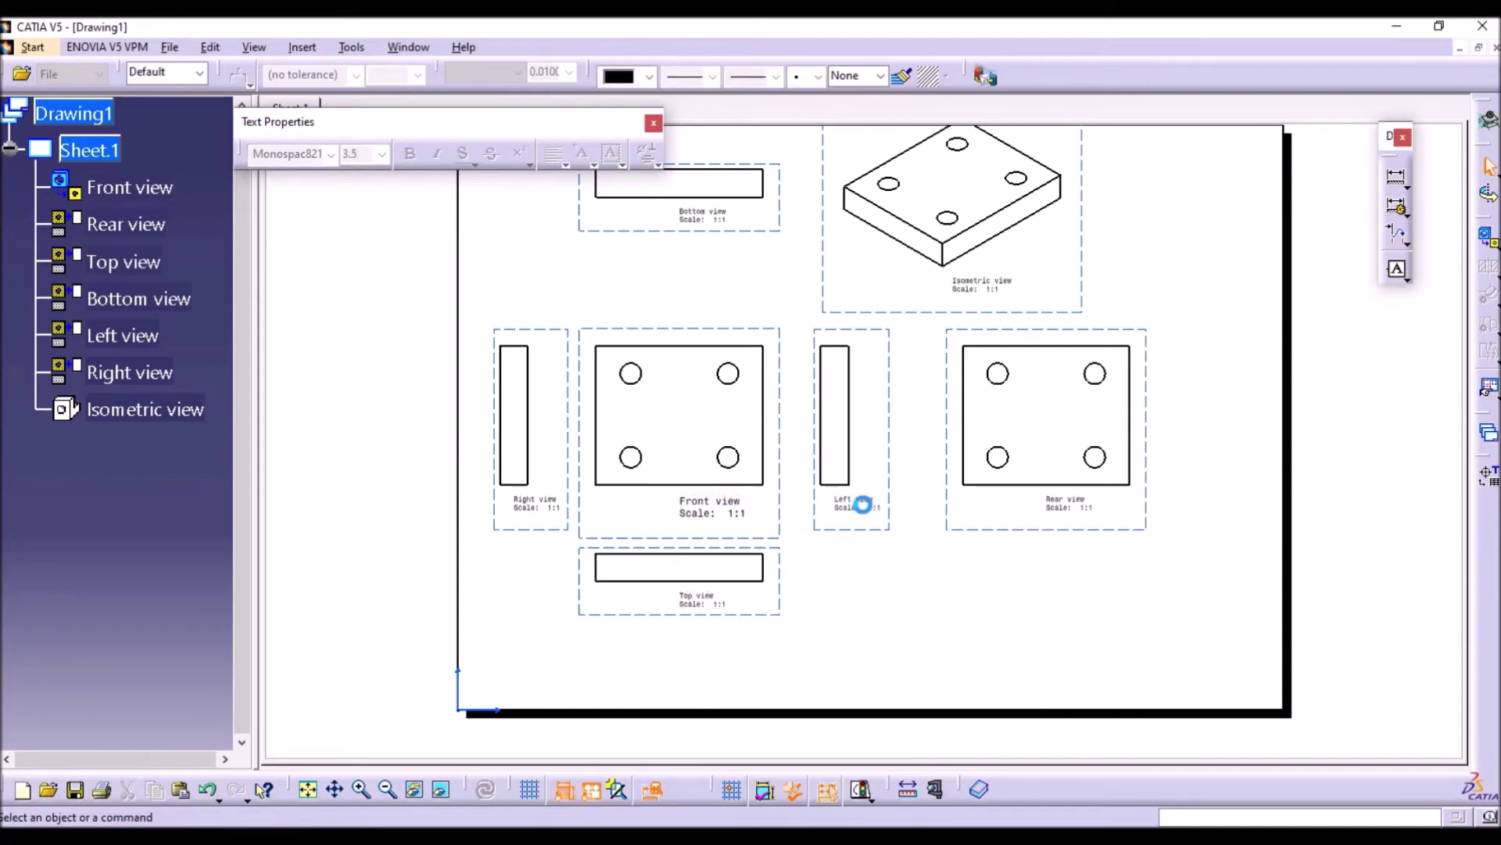
Step: Set the text height of the left, bottom, isometric, rear, right and top view labels together to 5.0 mm
click(875, 504)
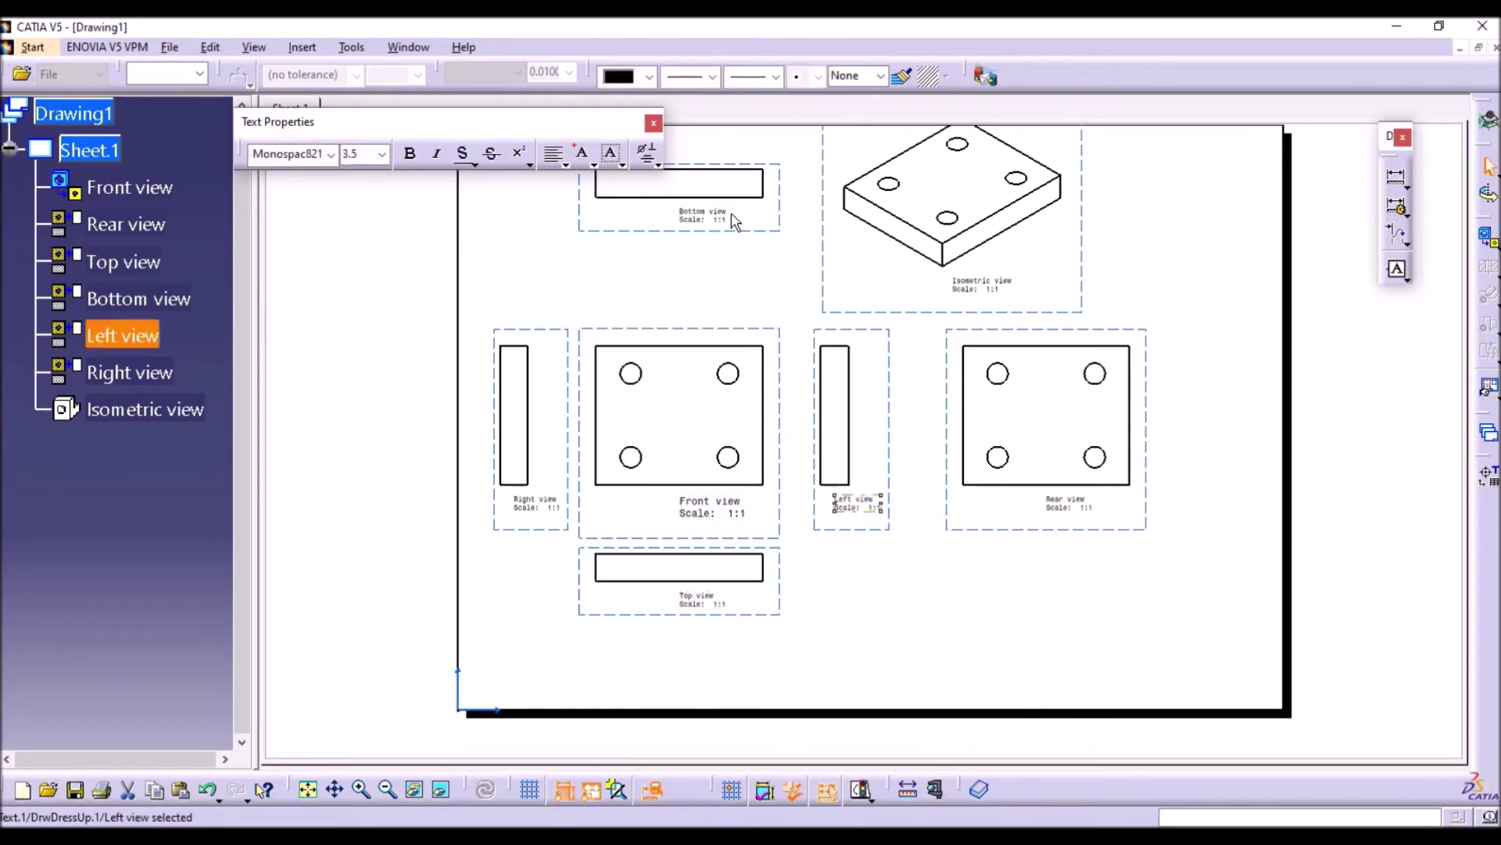
ctrl+click(707, 212)
ctrl+click(963, 288)
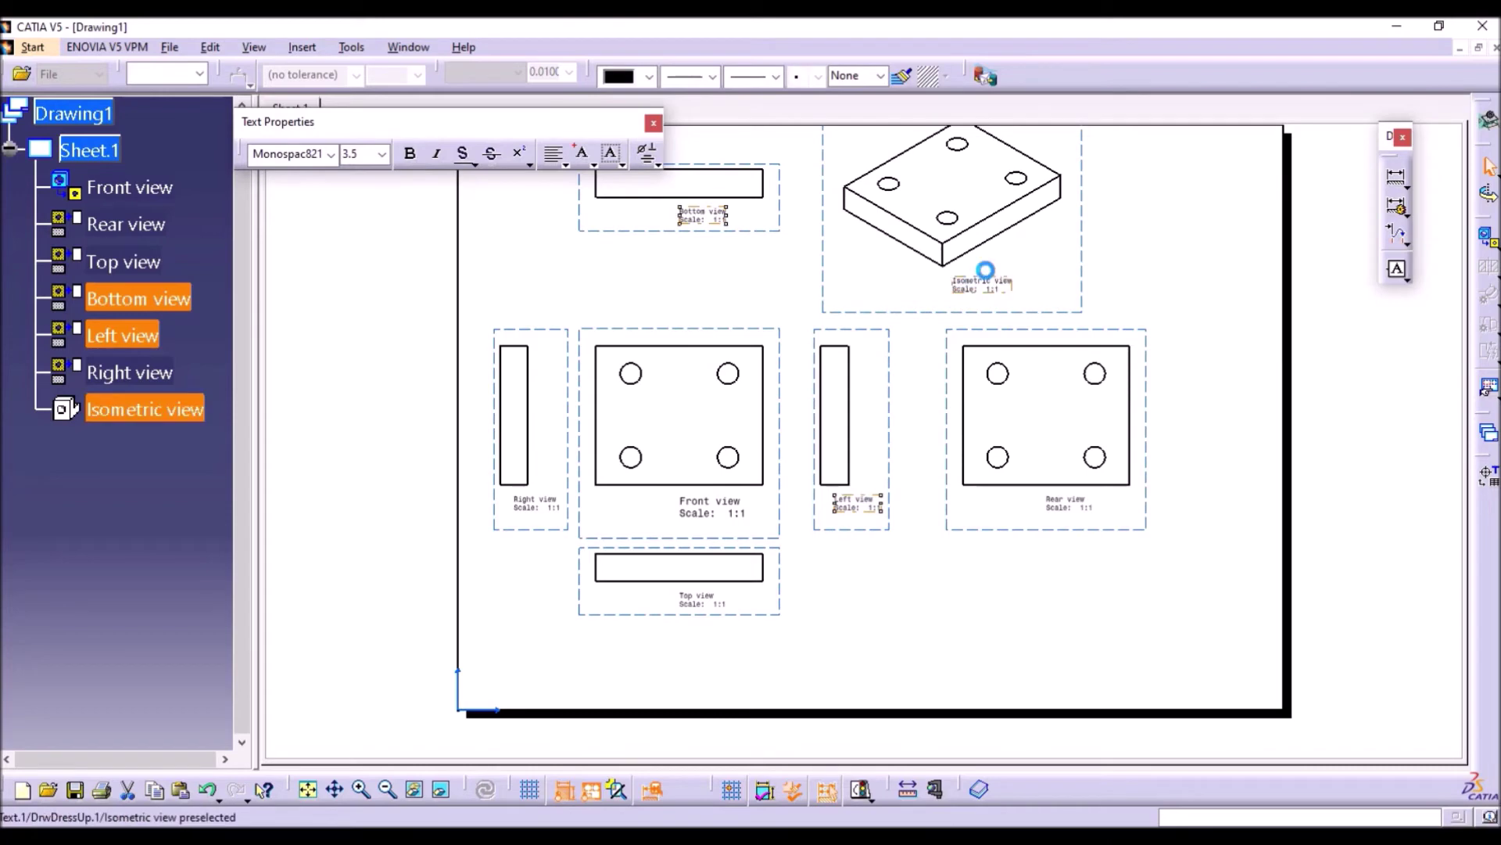
ctrl+click(1086, 501)
ctrl+click(547, 503)
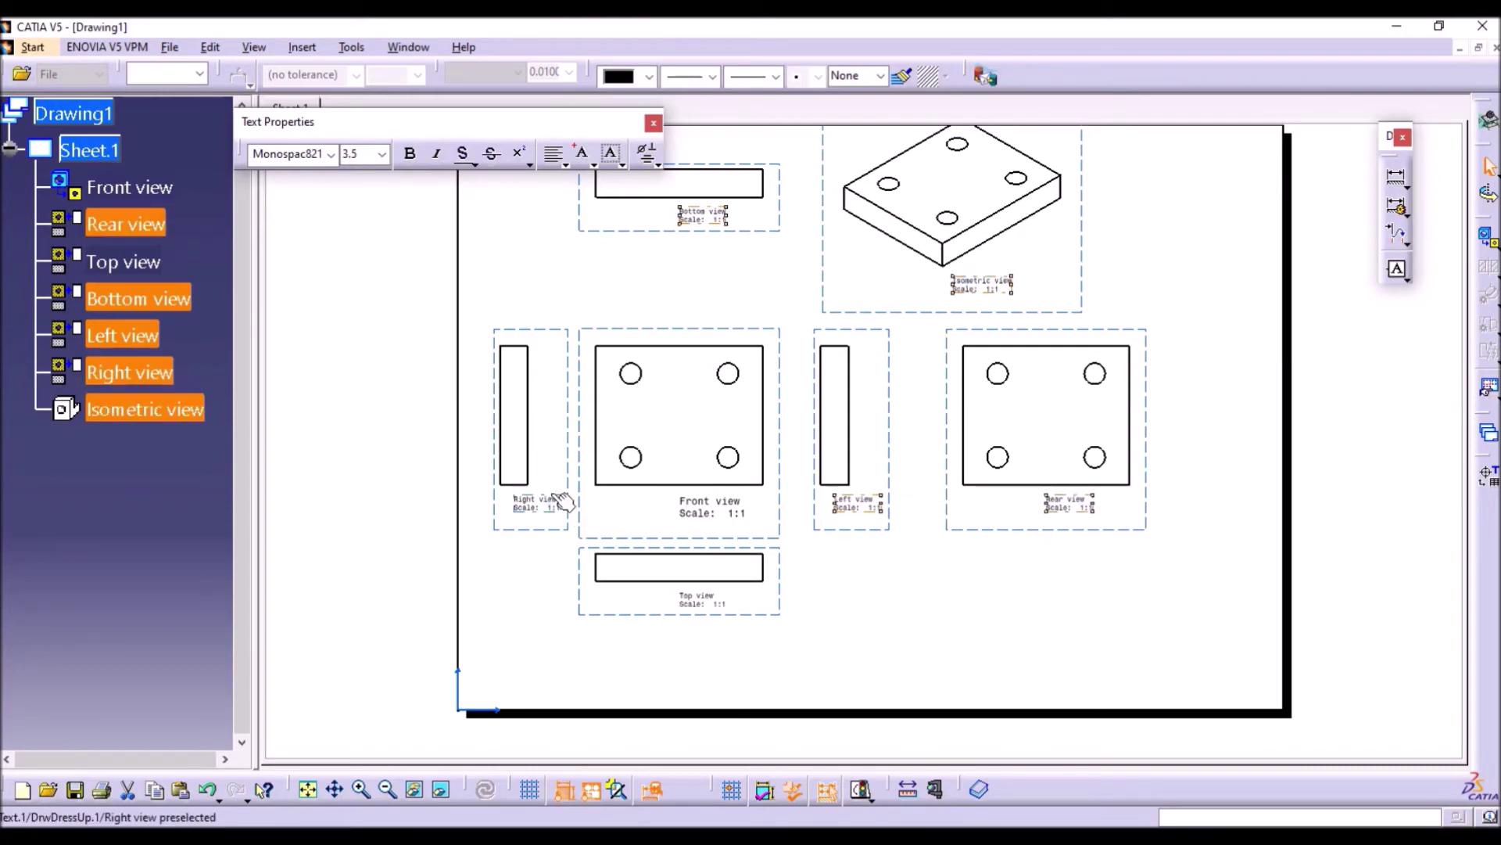
ctrl+click(714, 604)
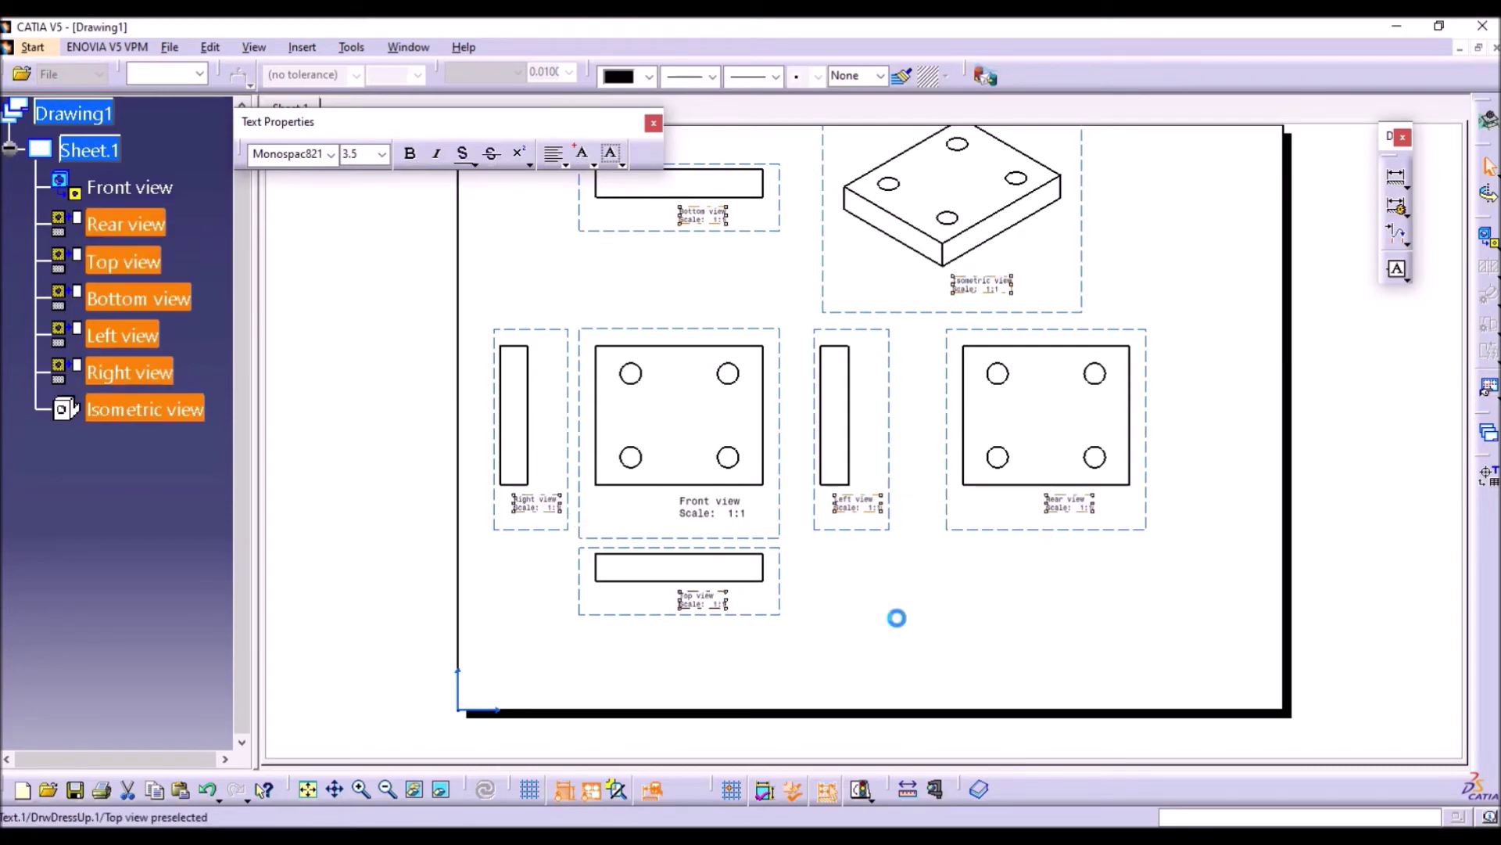
click(381, 157)
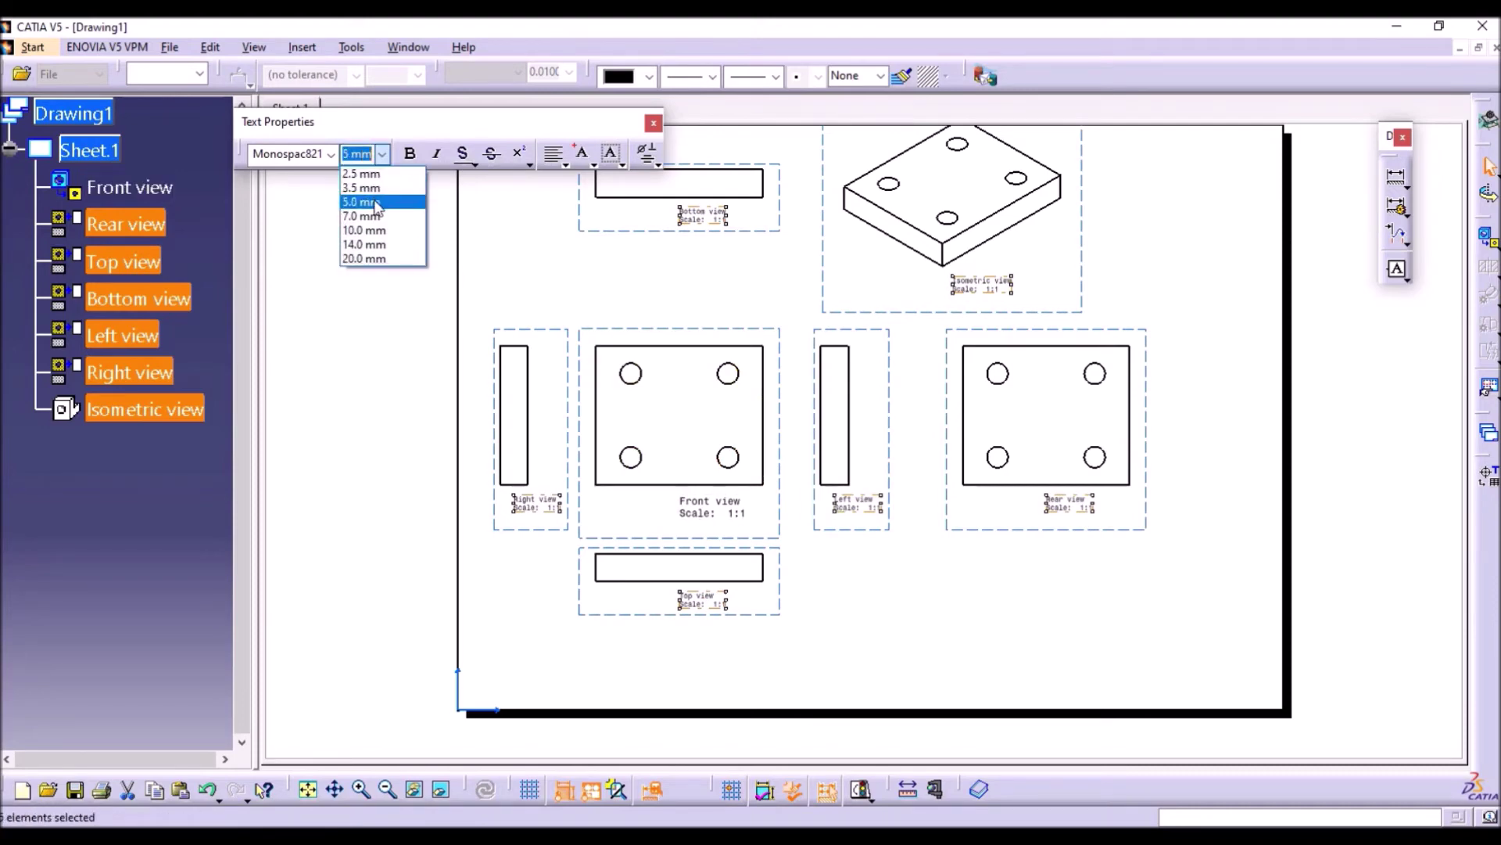
click(367, 201)
click(947, 647)
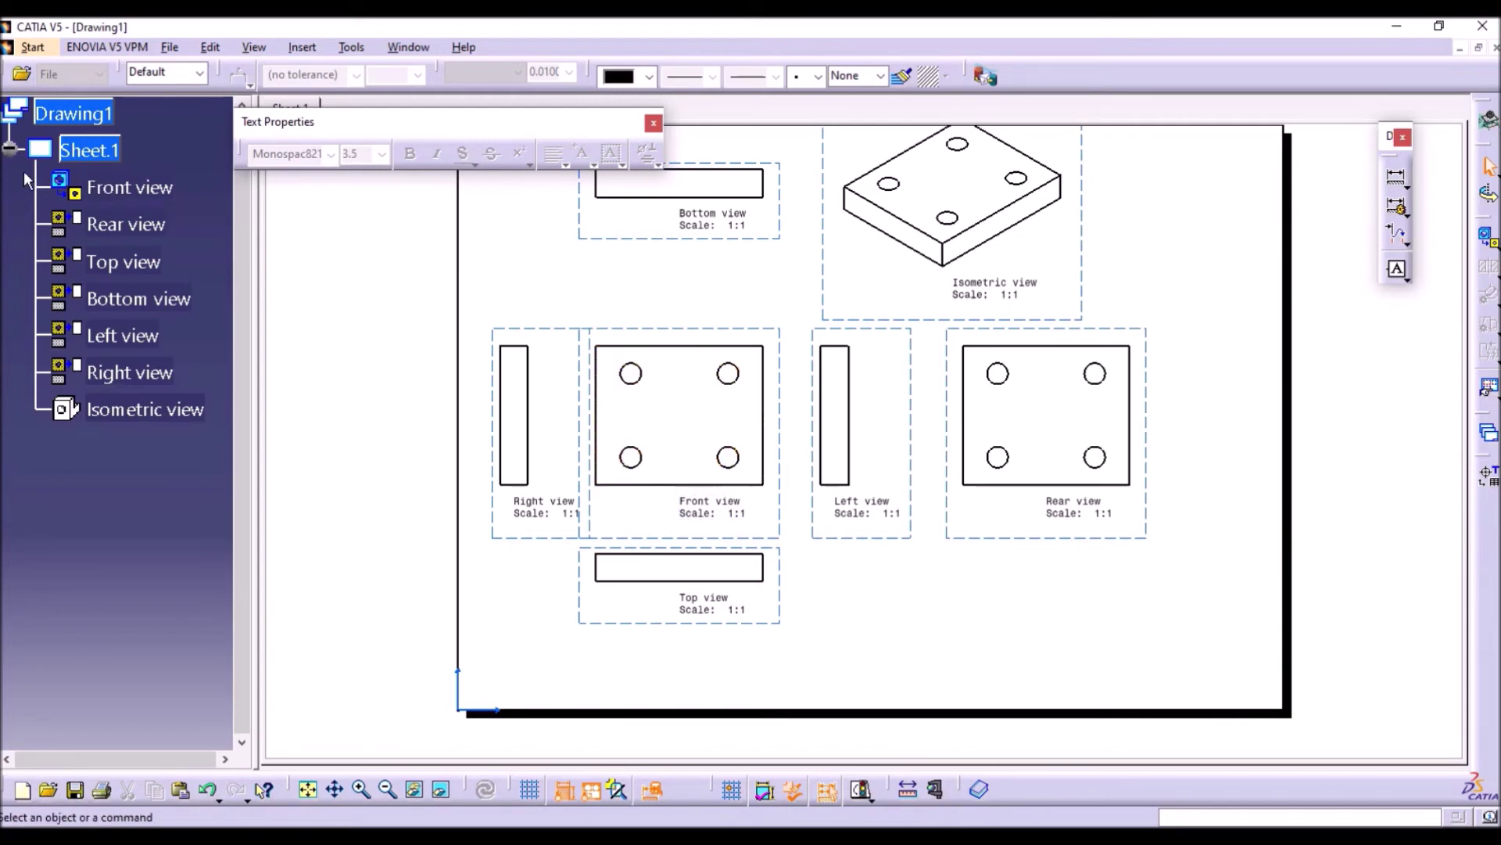
Step: Set the scale of the front view to 1:5 in its properties
right_click(785, 448)
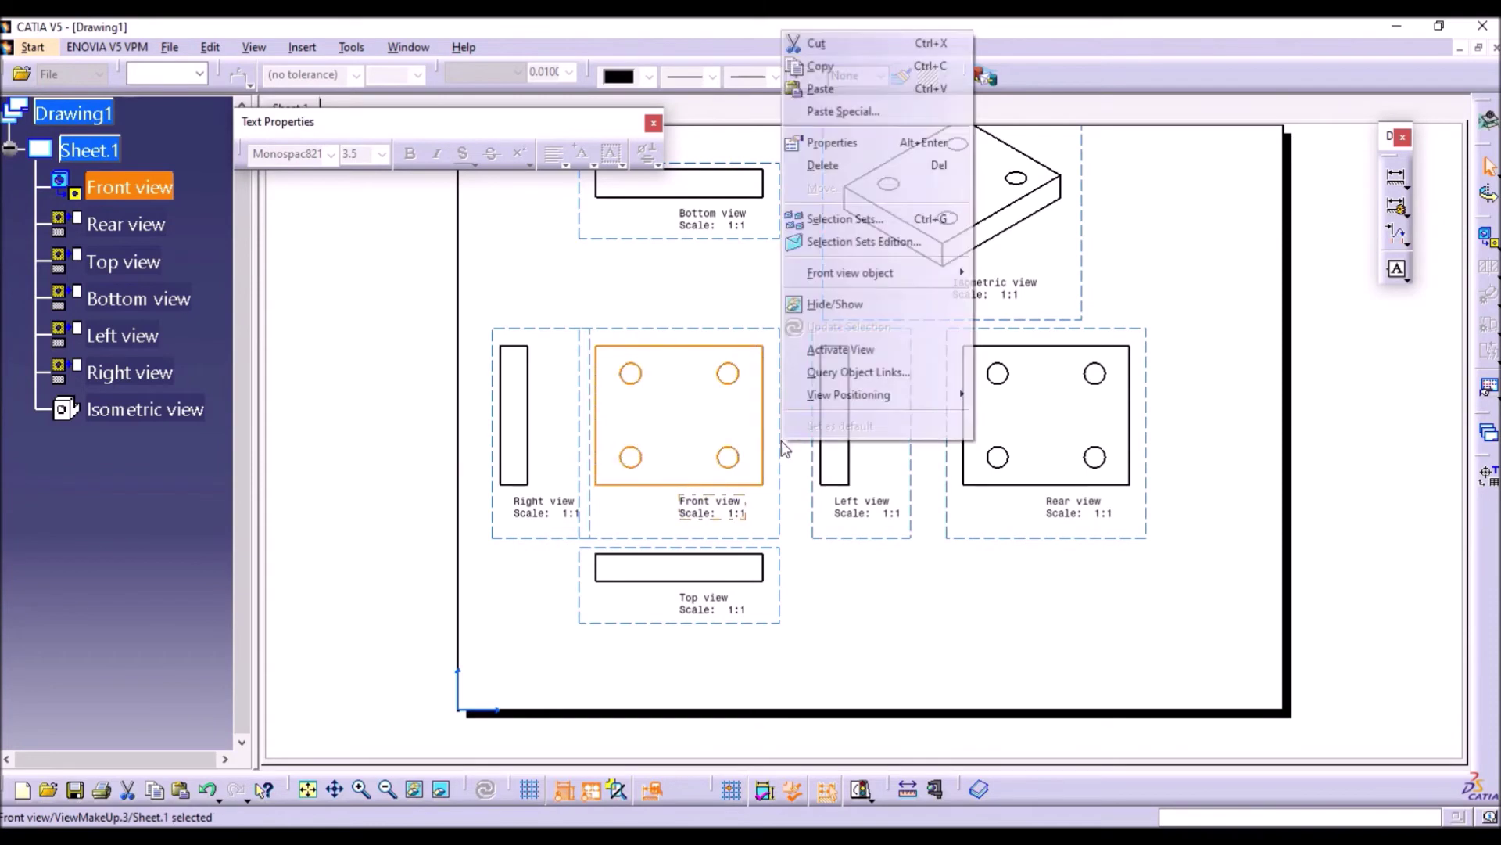
click(844, 142)
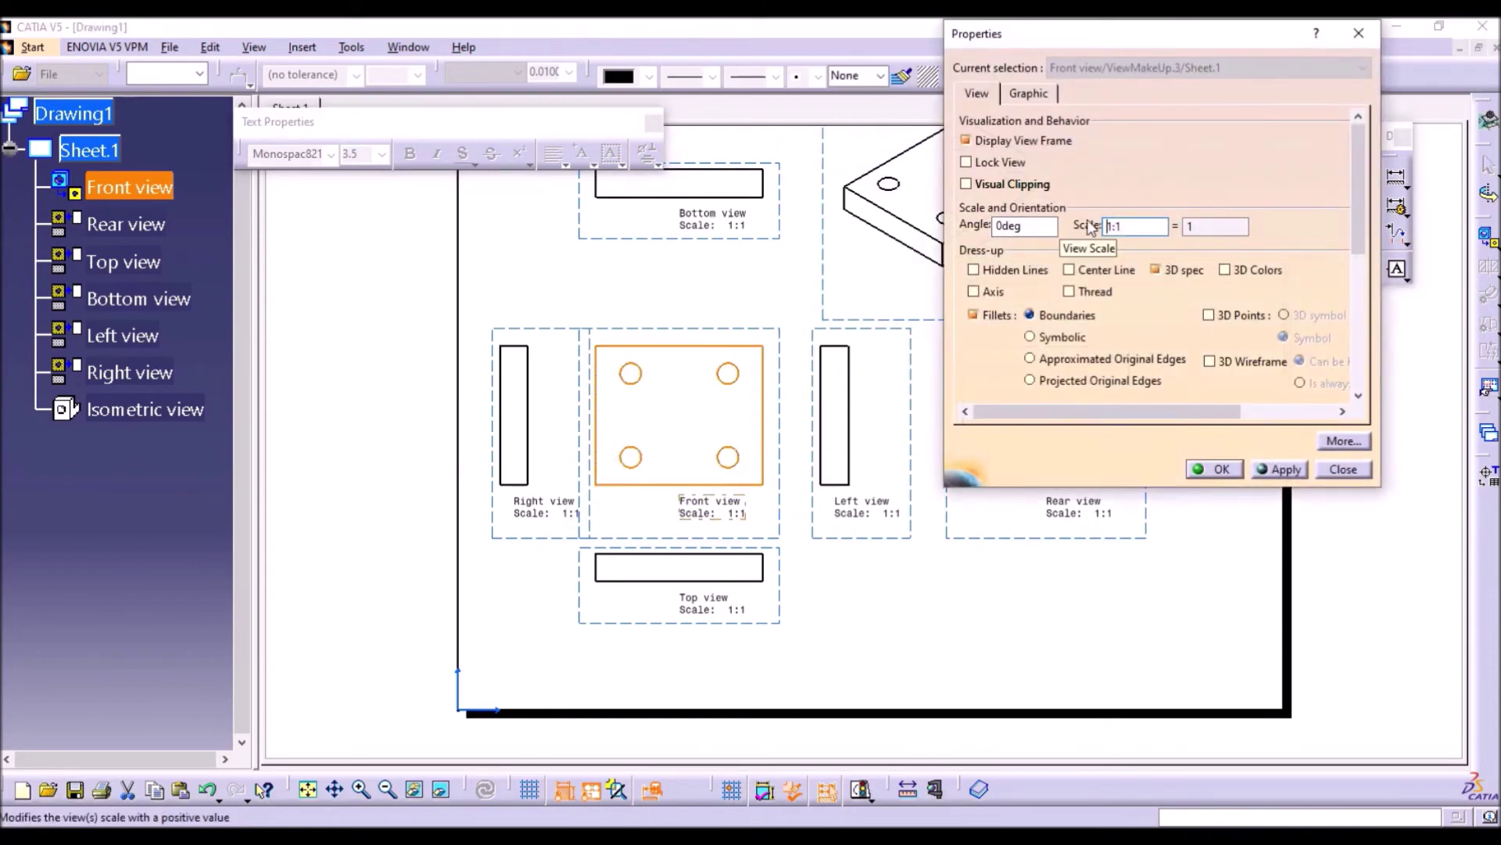
click(1134, 226)
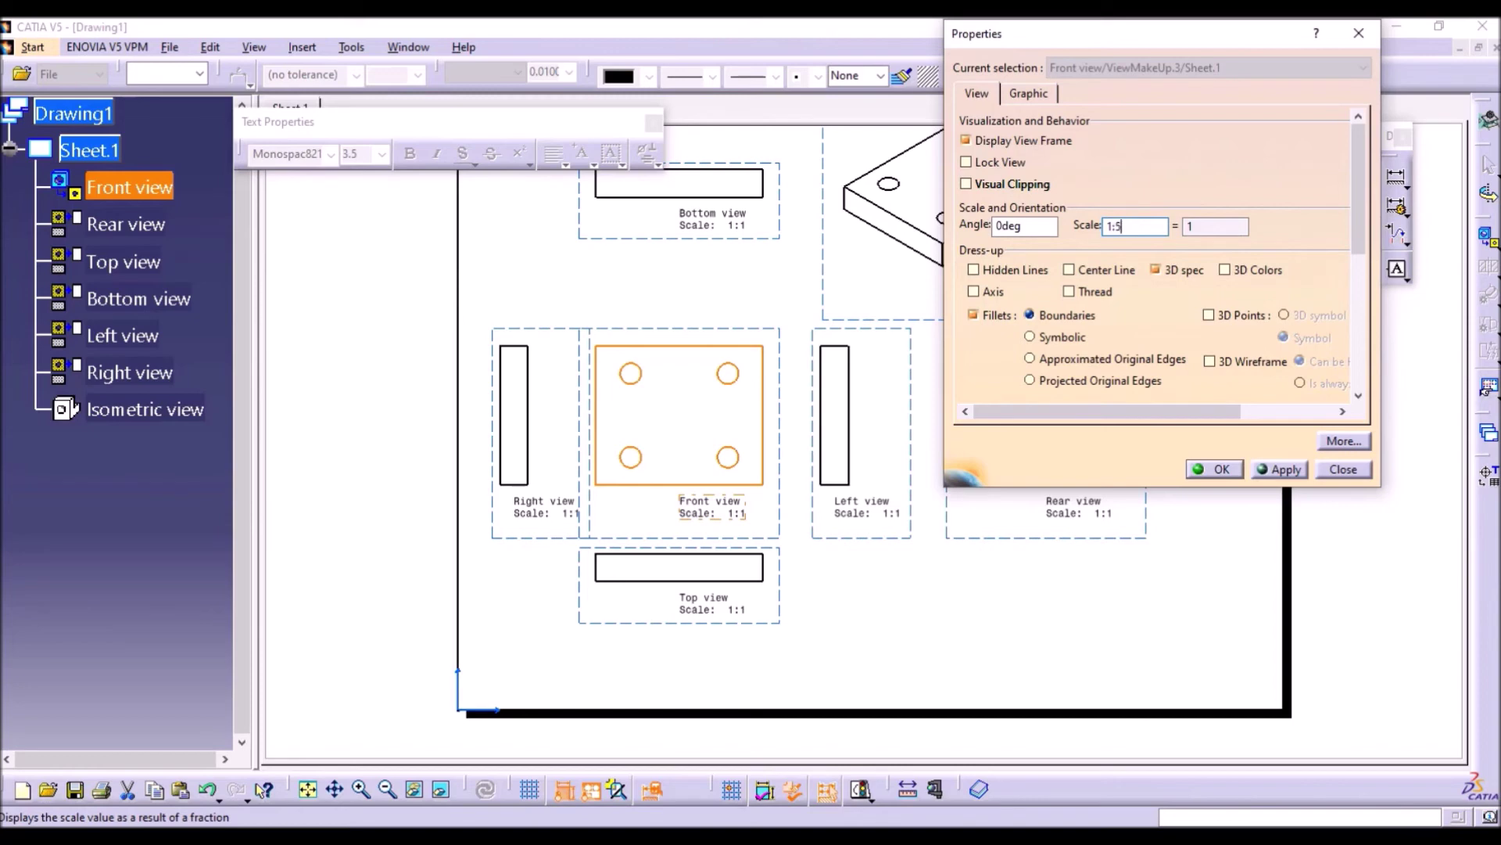
key(Return)
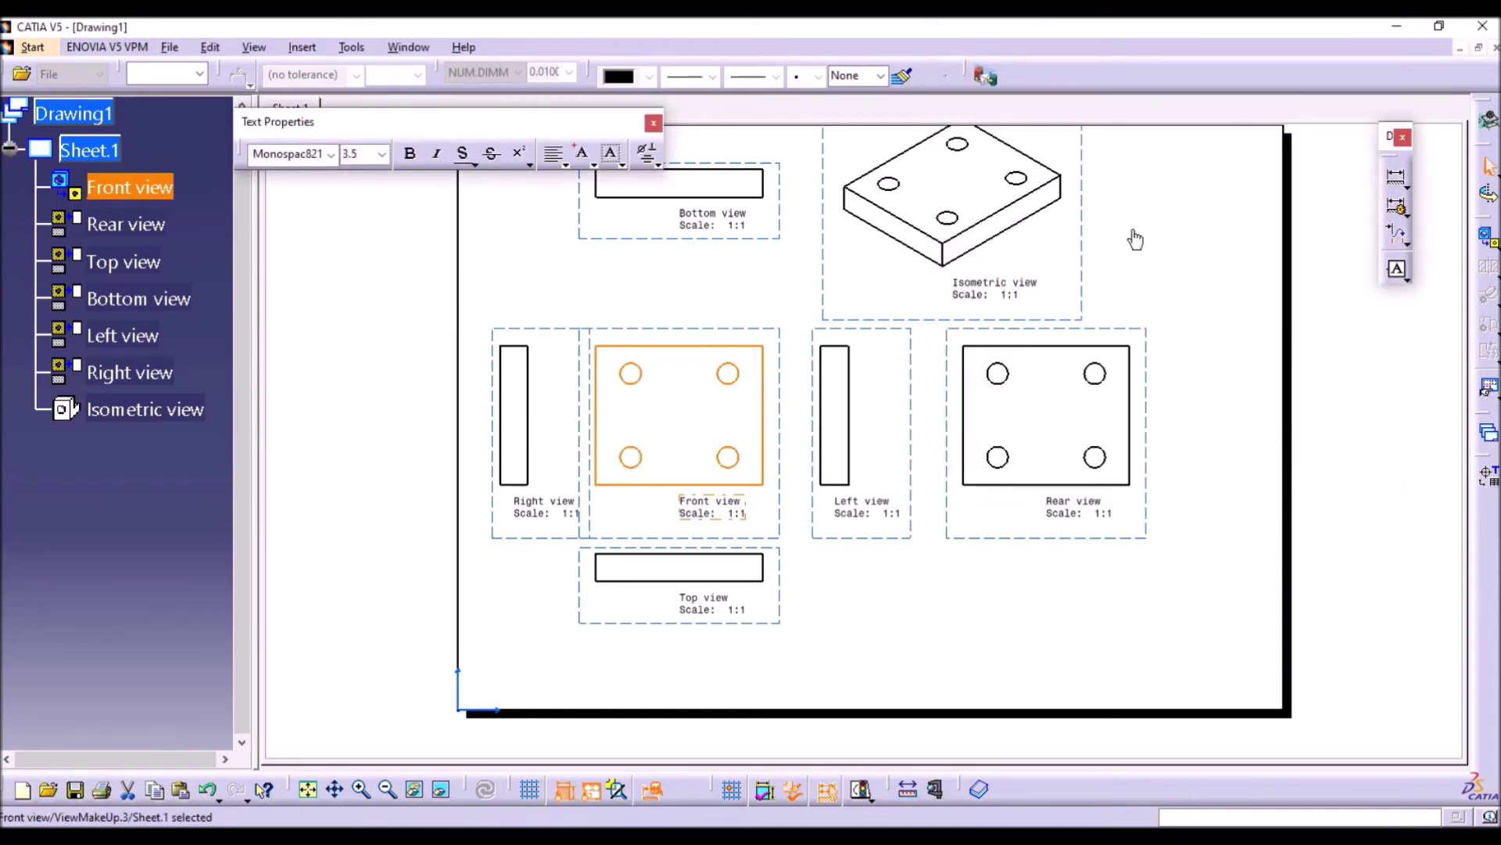
click(697, 372)
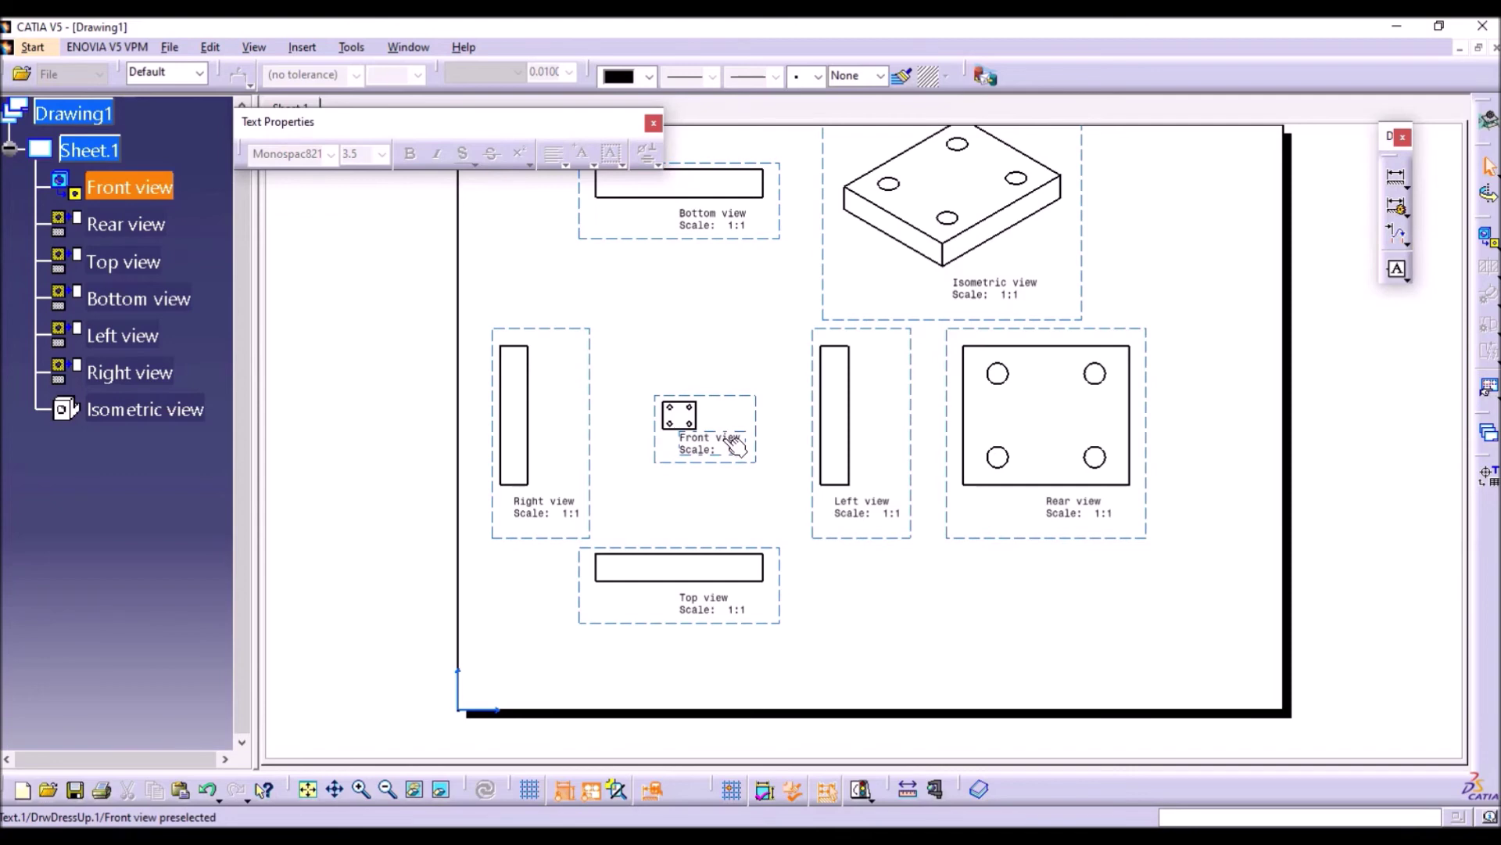
Step: Set the scale of the rear view to 2:1 in its properties
click(594, 332)
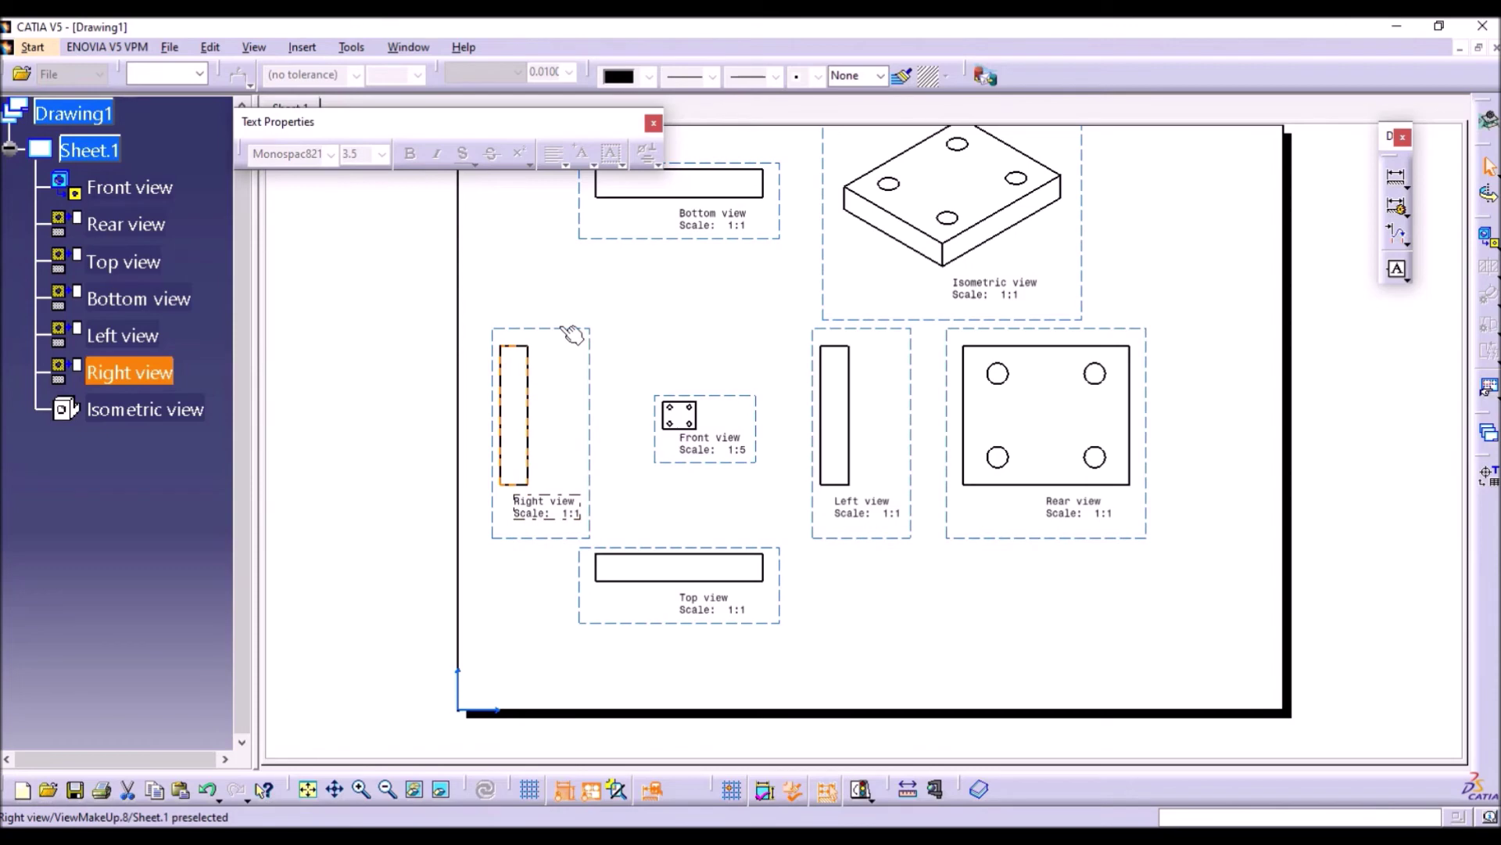
click(976, 331)
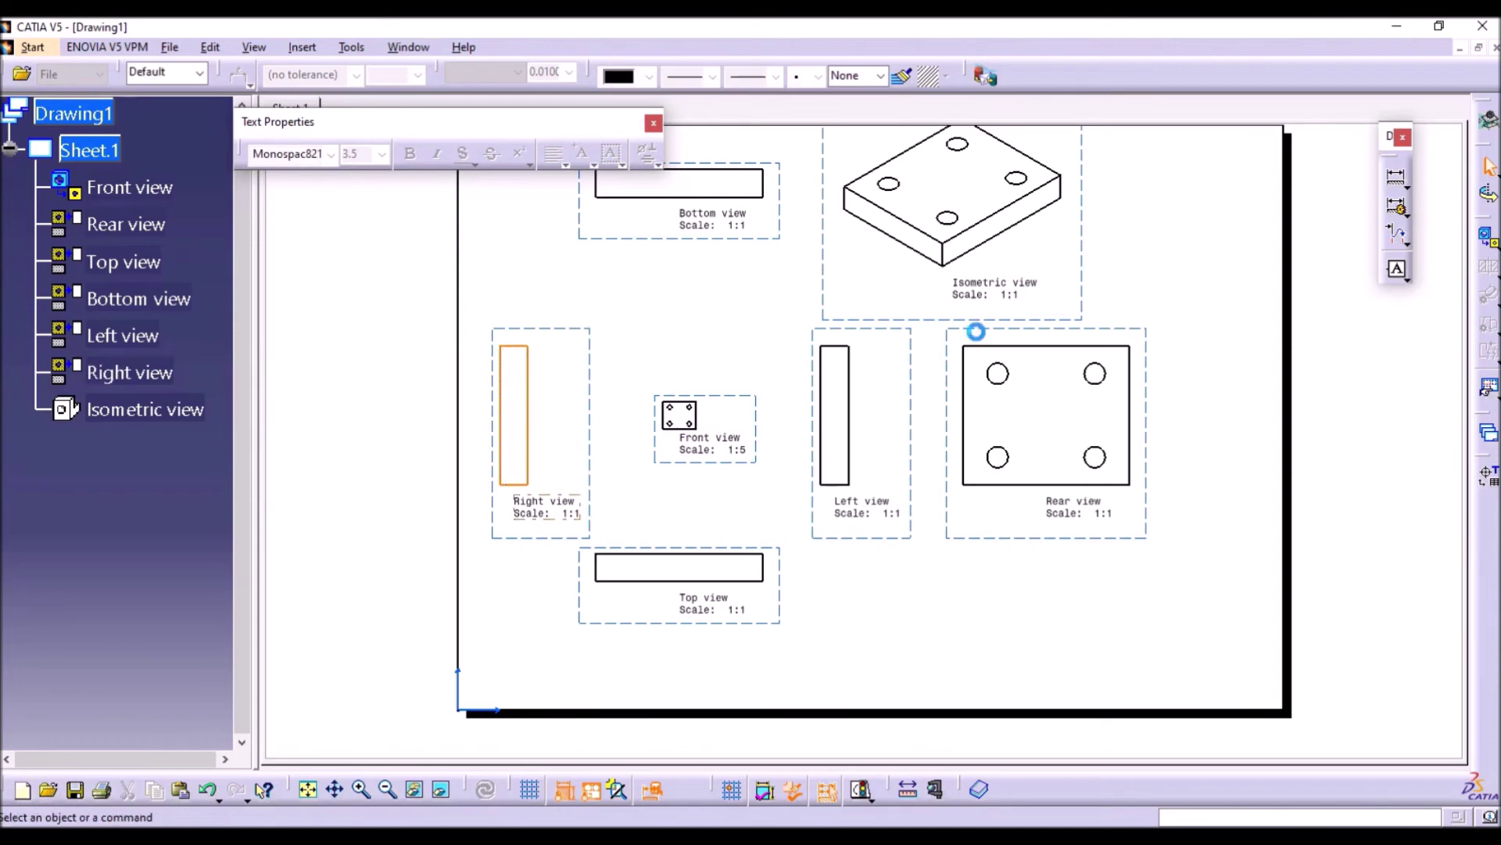
click(1152, 338)
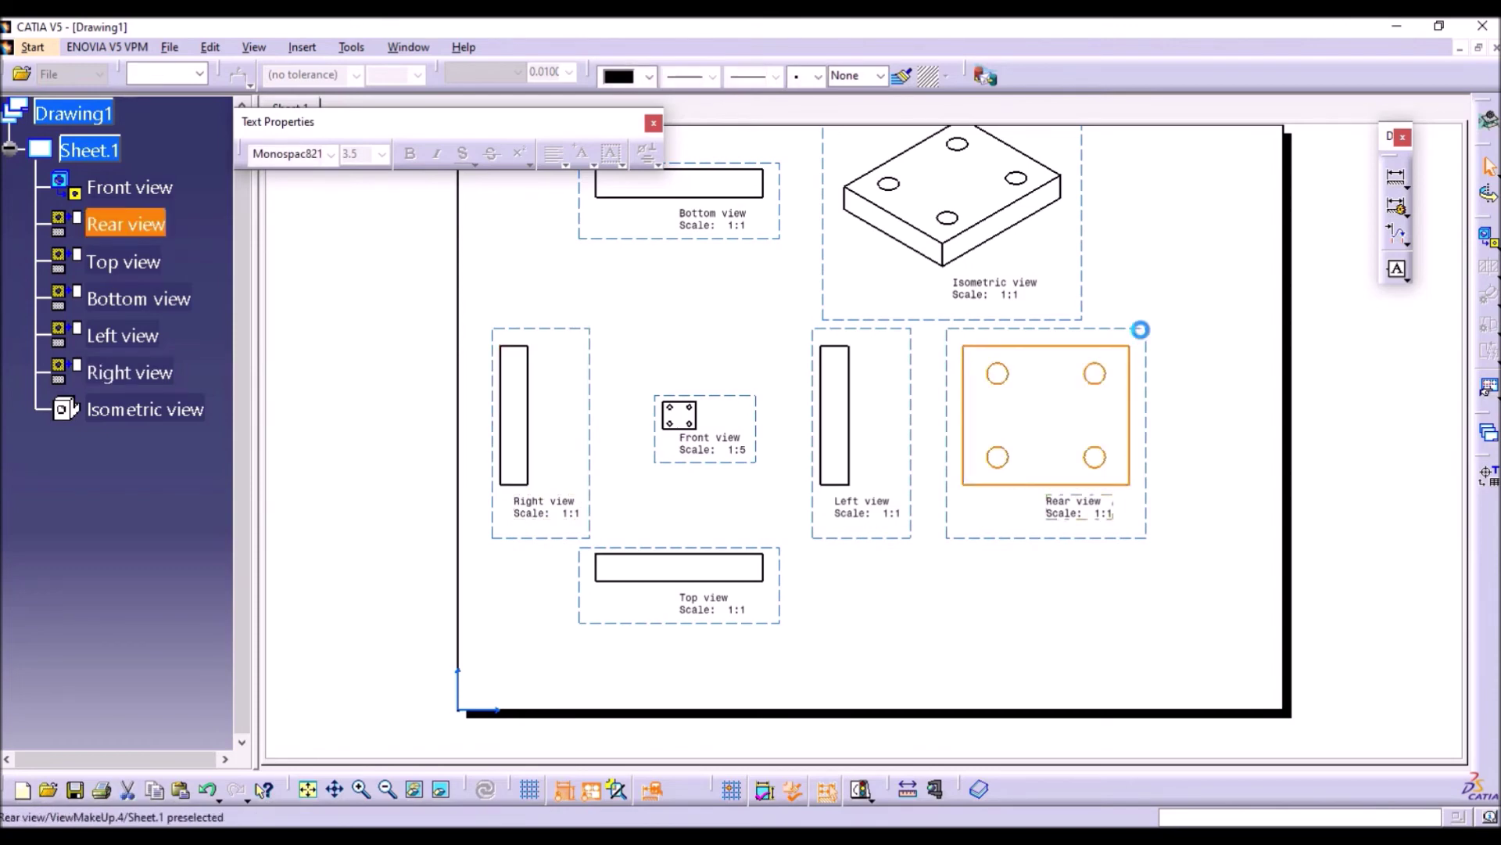
right_click(1153, 338)
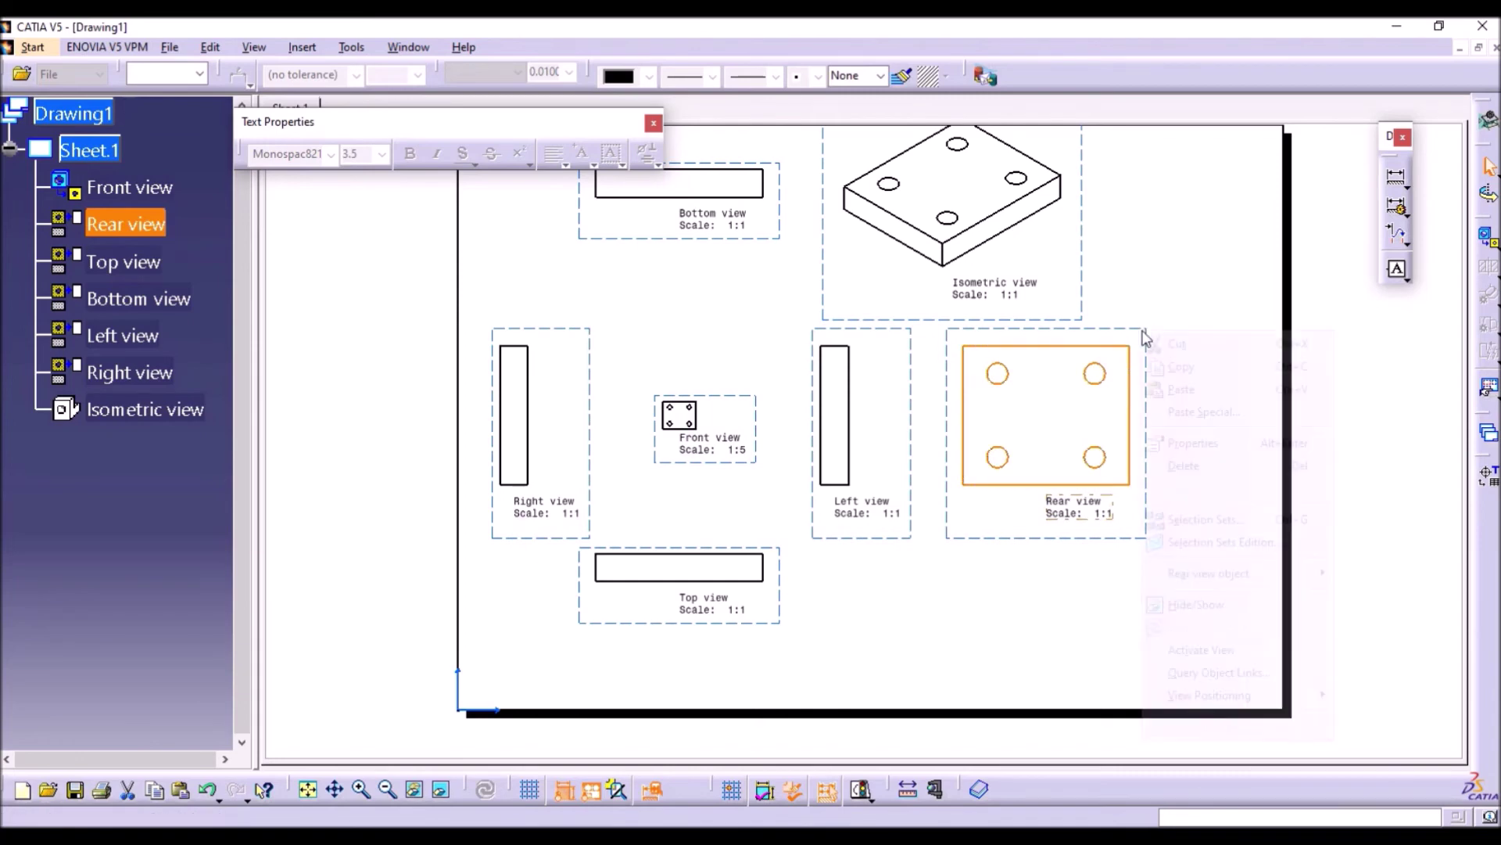
click(1183, 445)
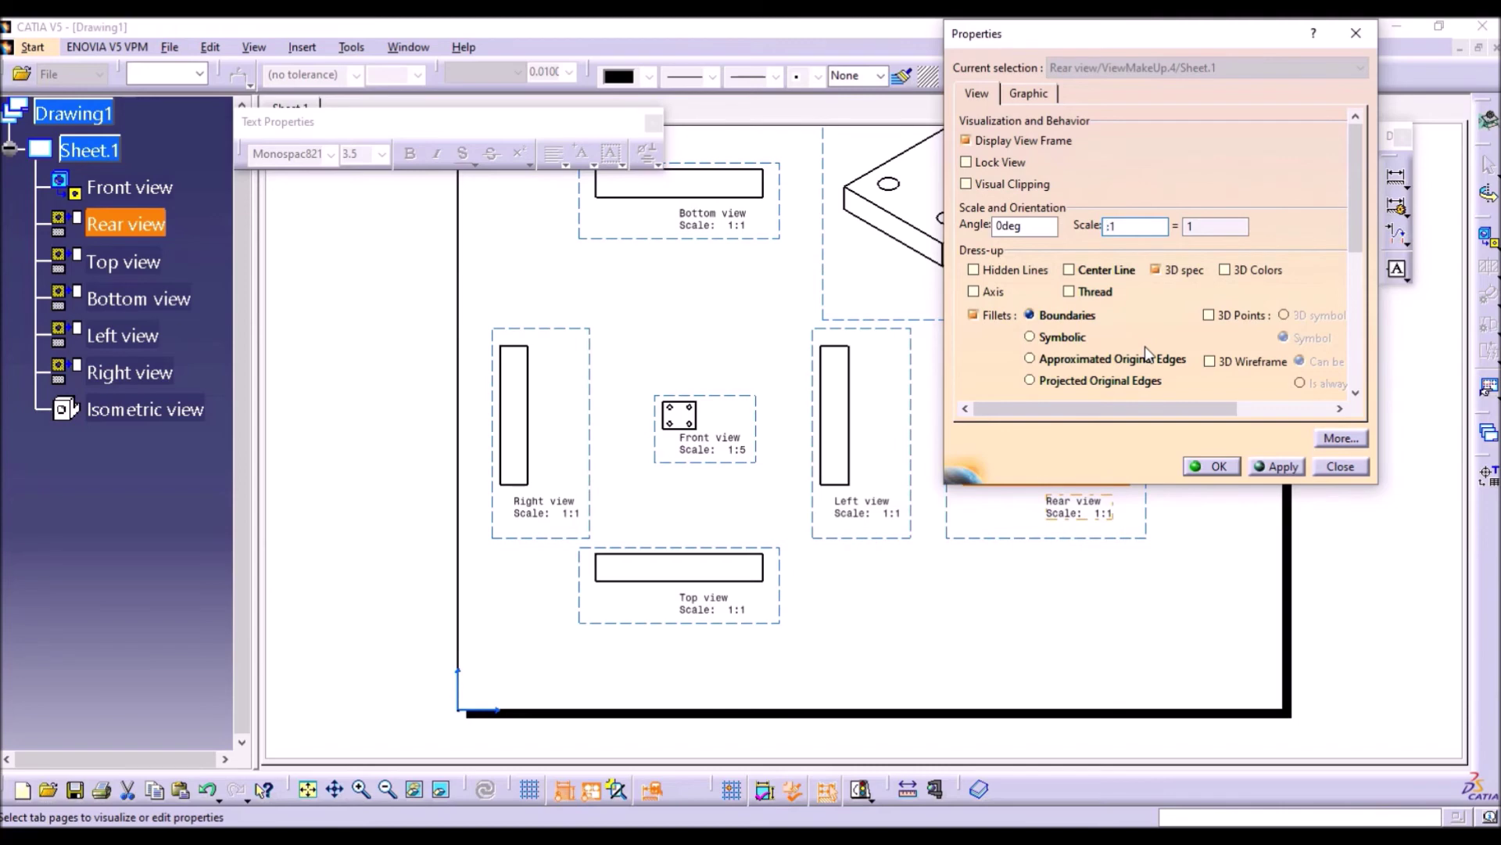
text(5)
click(1211, 466)
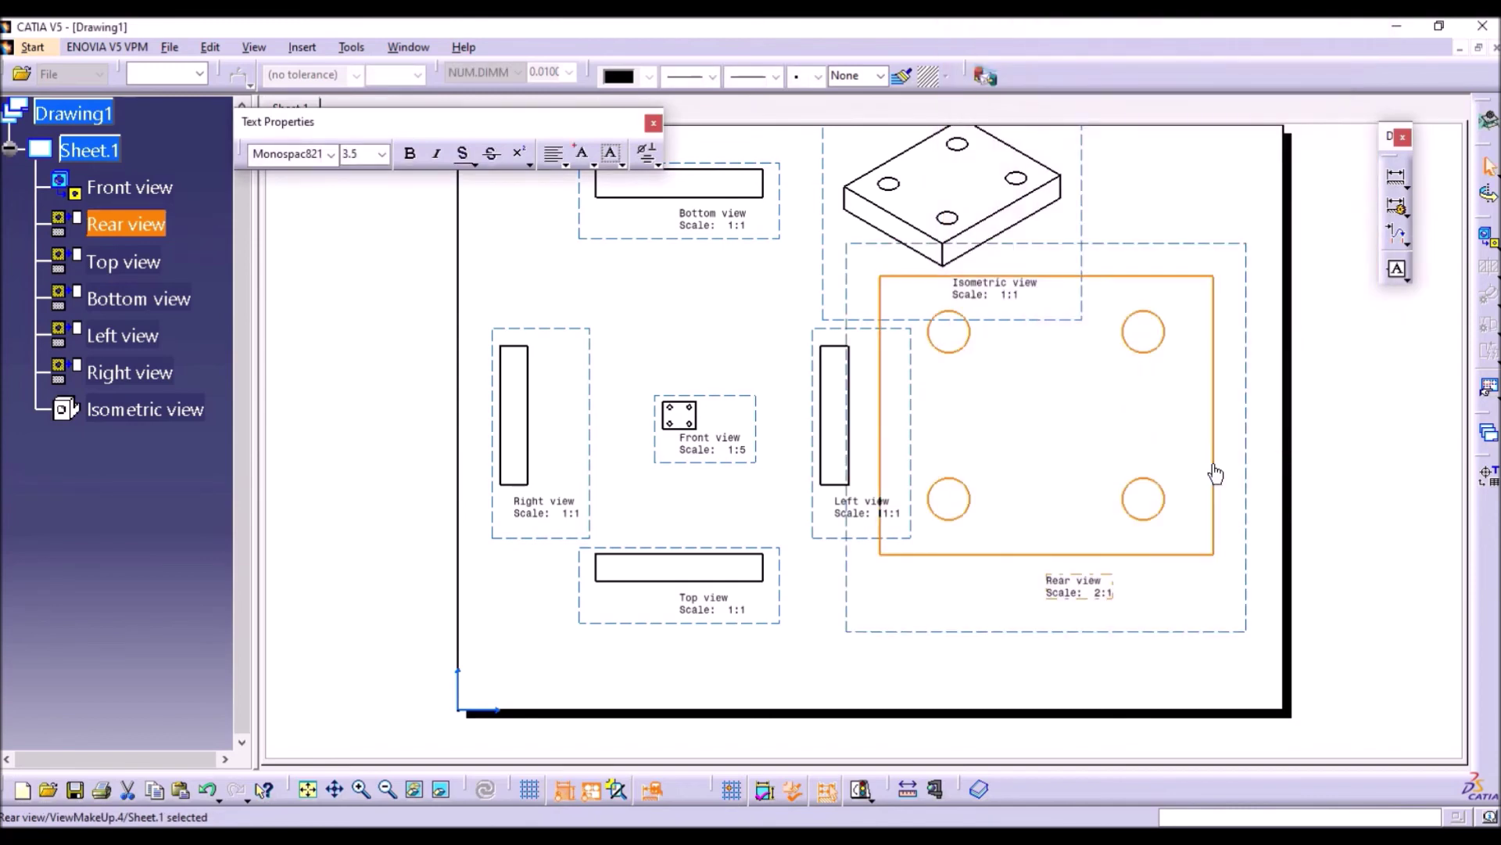
click(1235, 204)
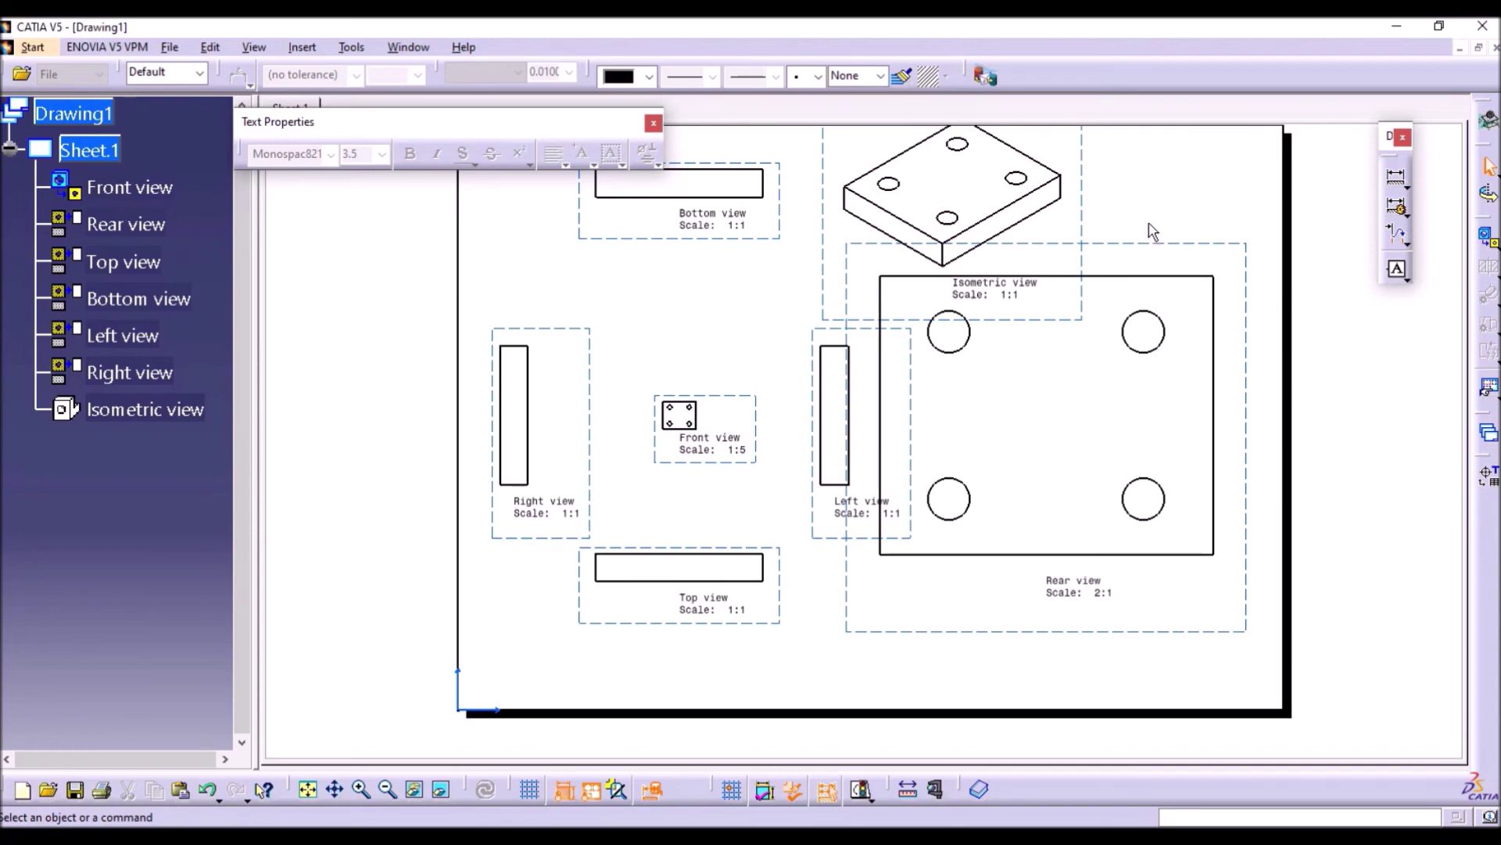
Step: Undo the scale changes made to the rear view and the front view
key(ctrl+z)
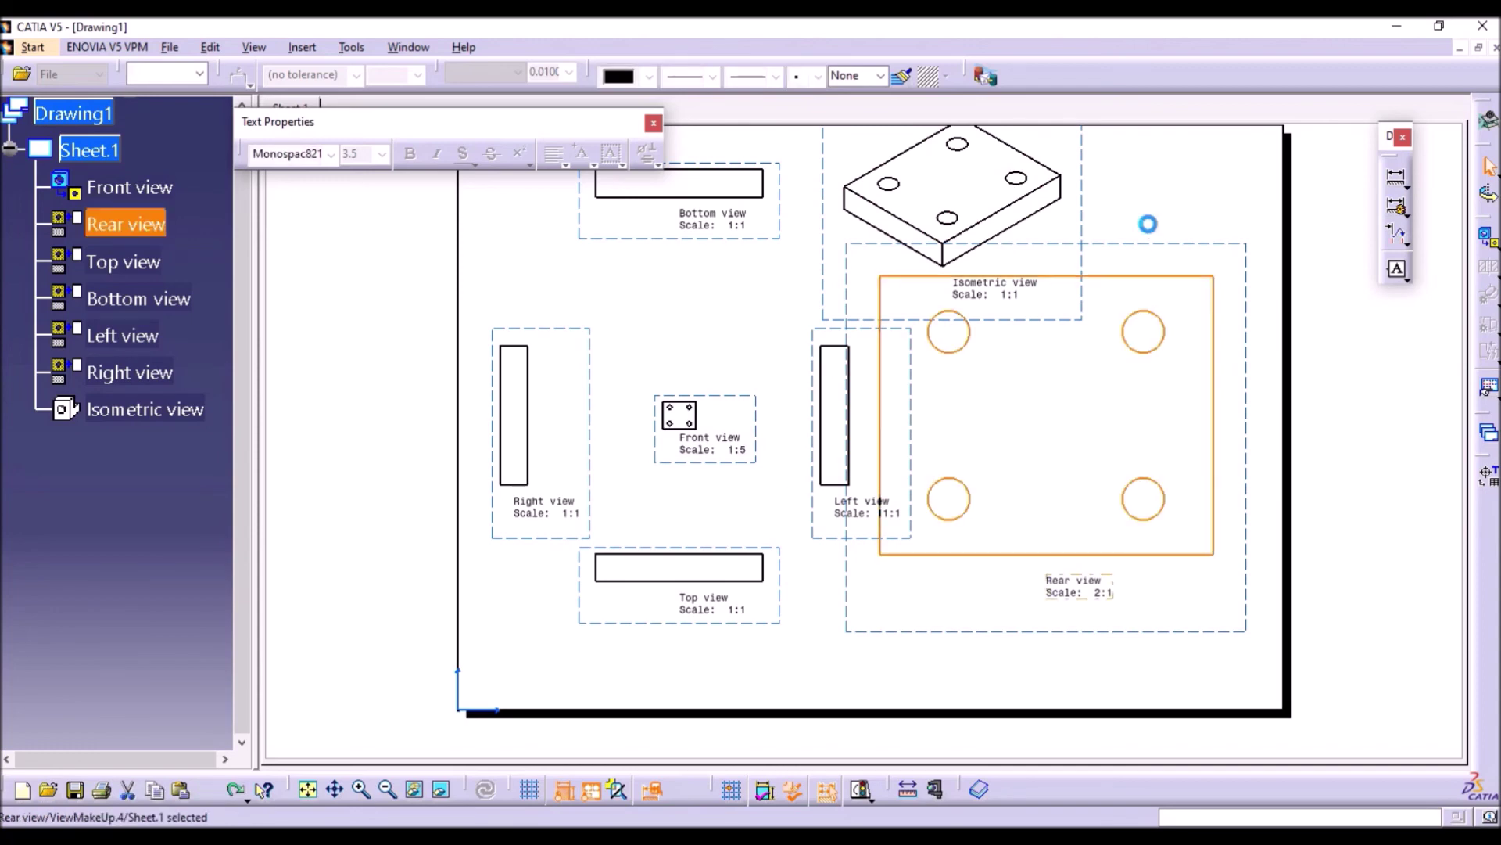
key(ctrl+z)
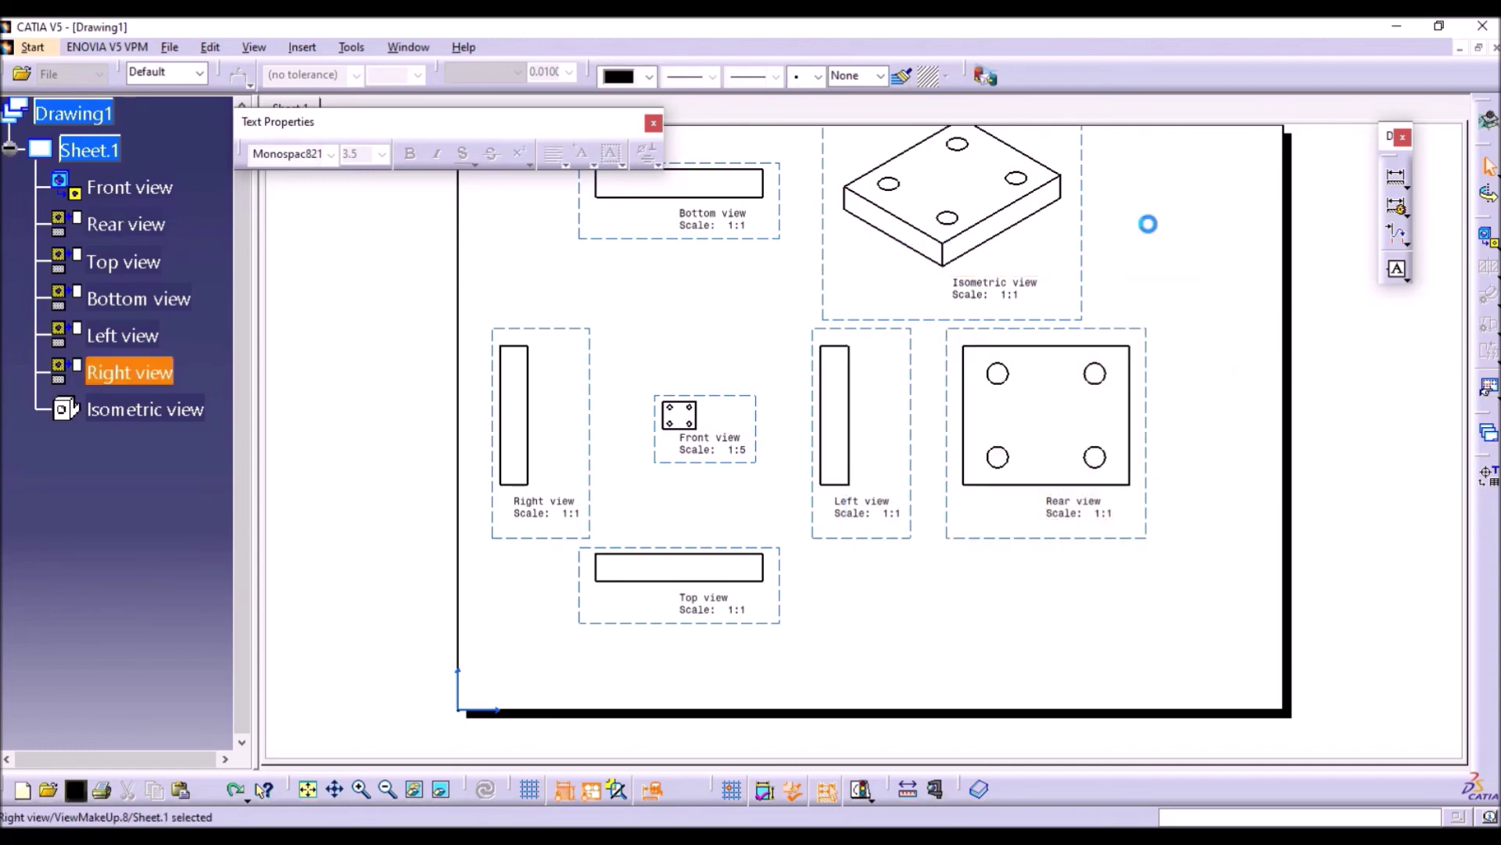
key(ctrl+z)
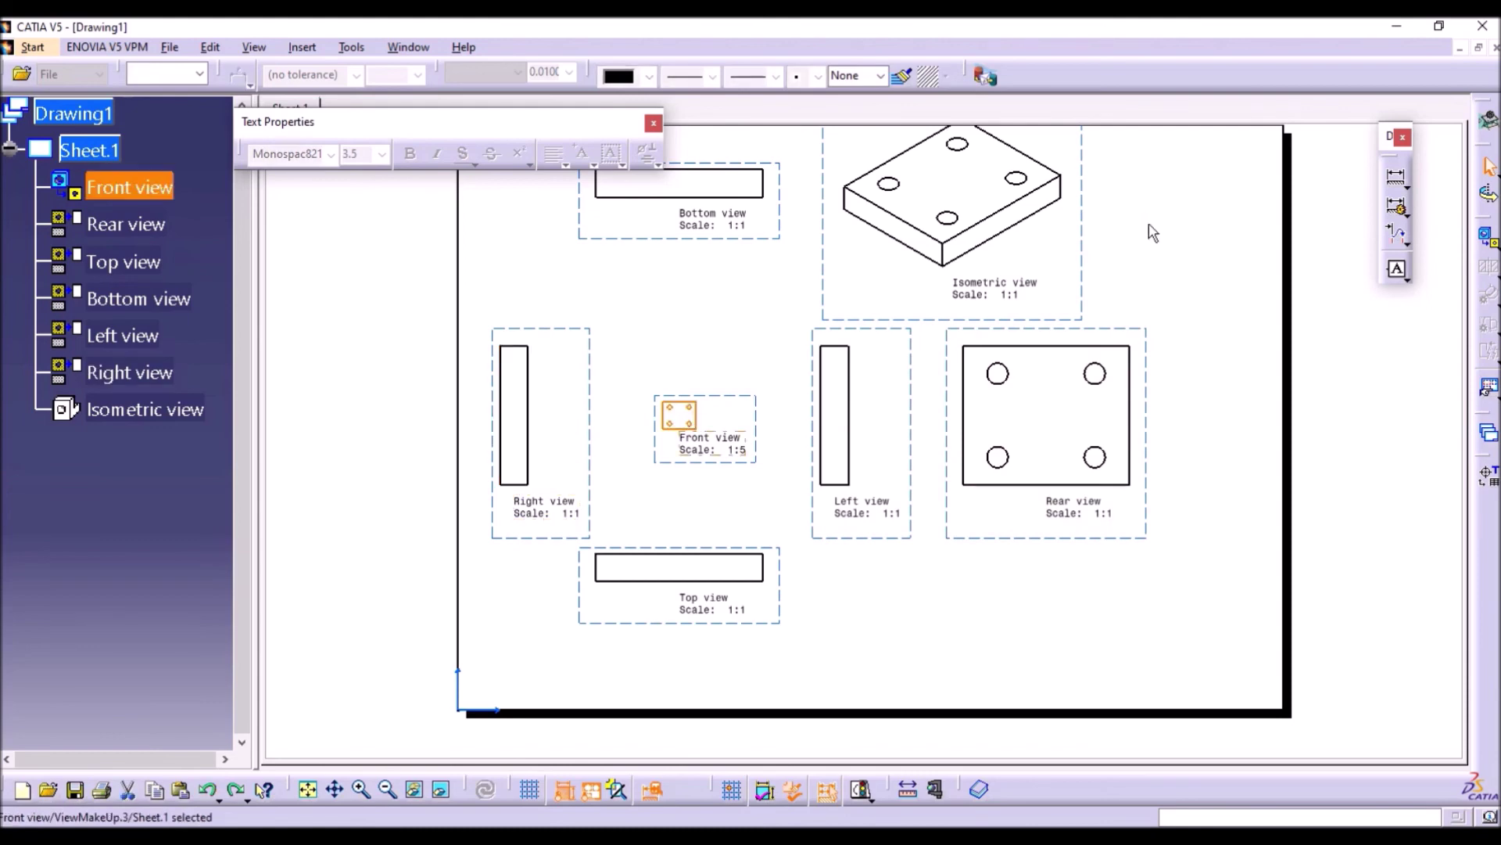
click(1149, 232)
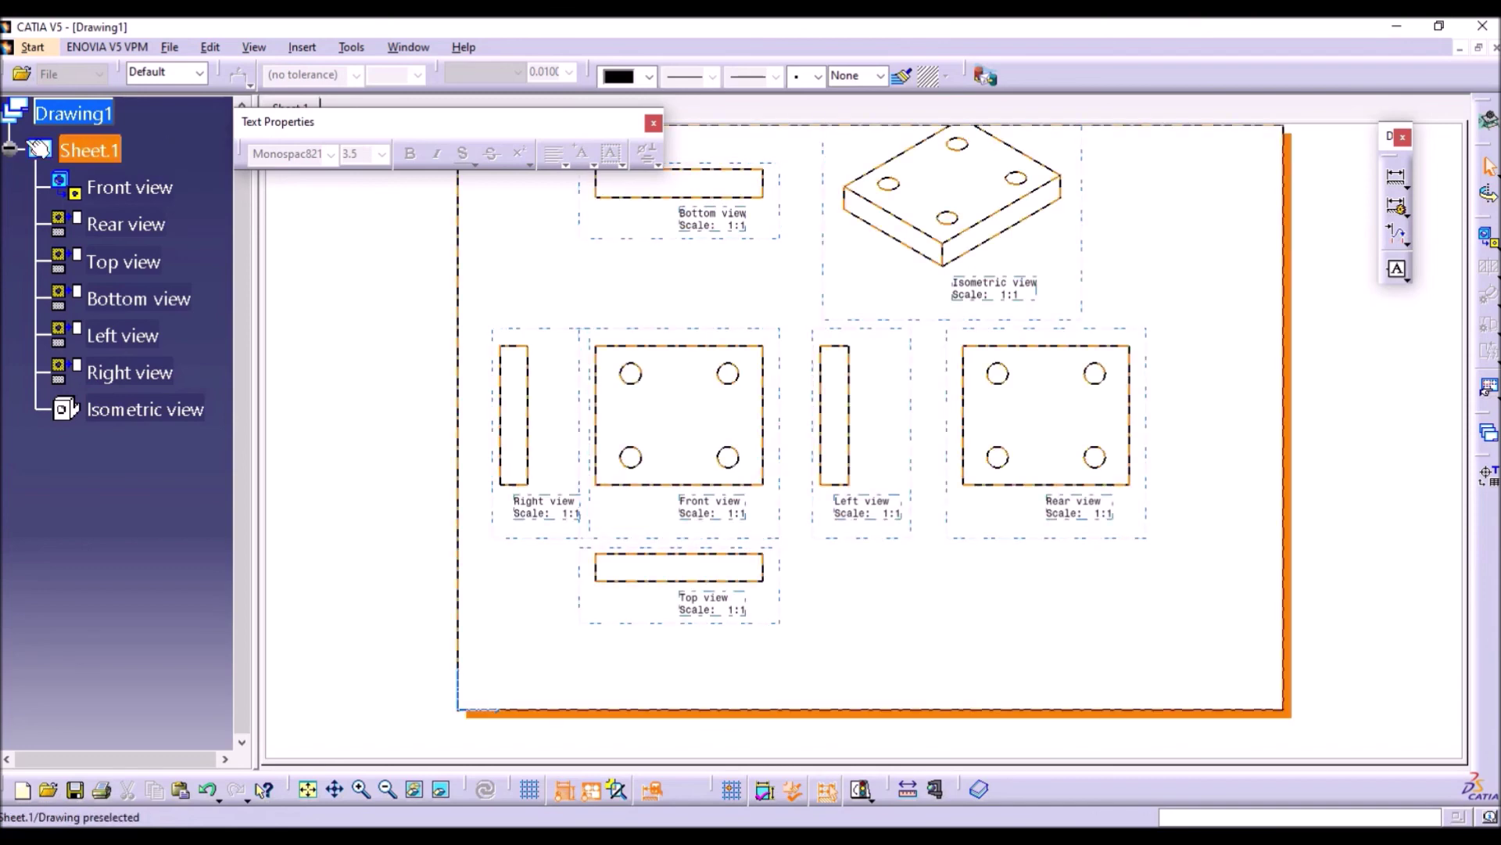
Step: Set the scale of Sheet.1 to 1:2 in its properties
click(112, 156)
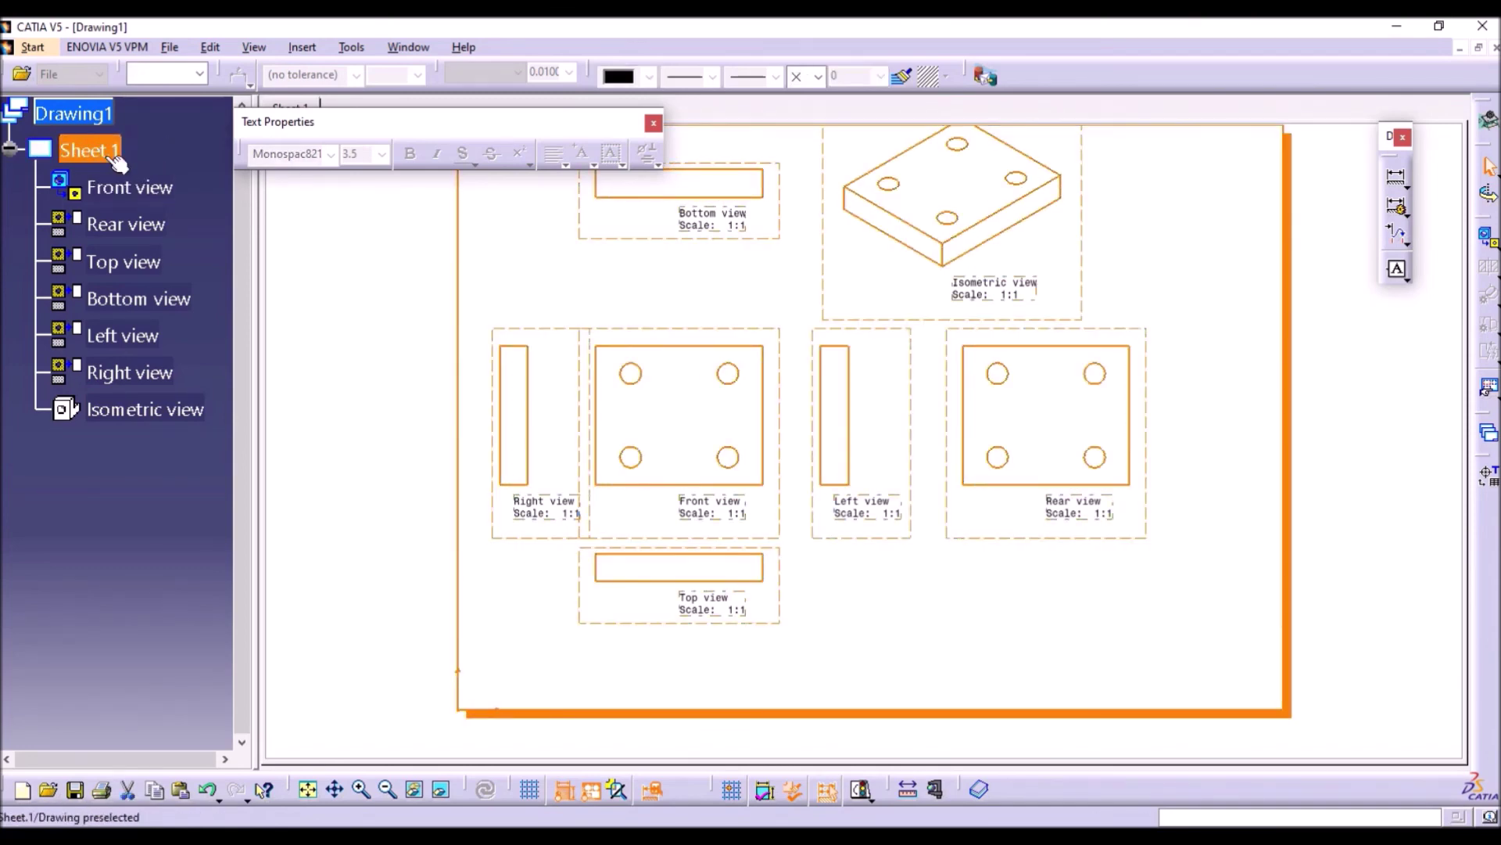
right_click(111, 157)
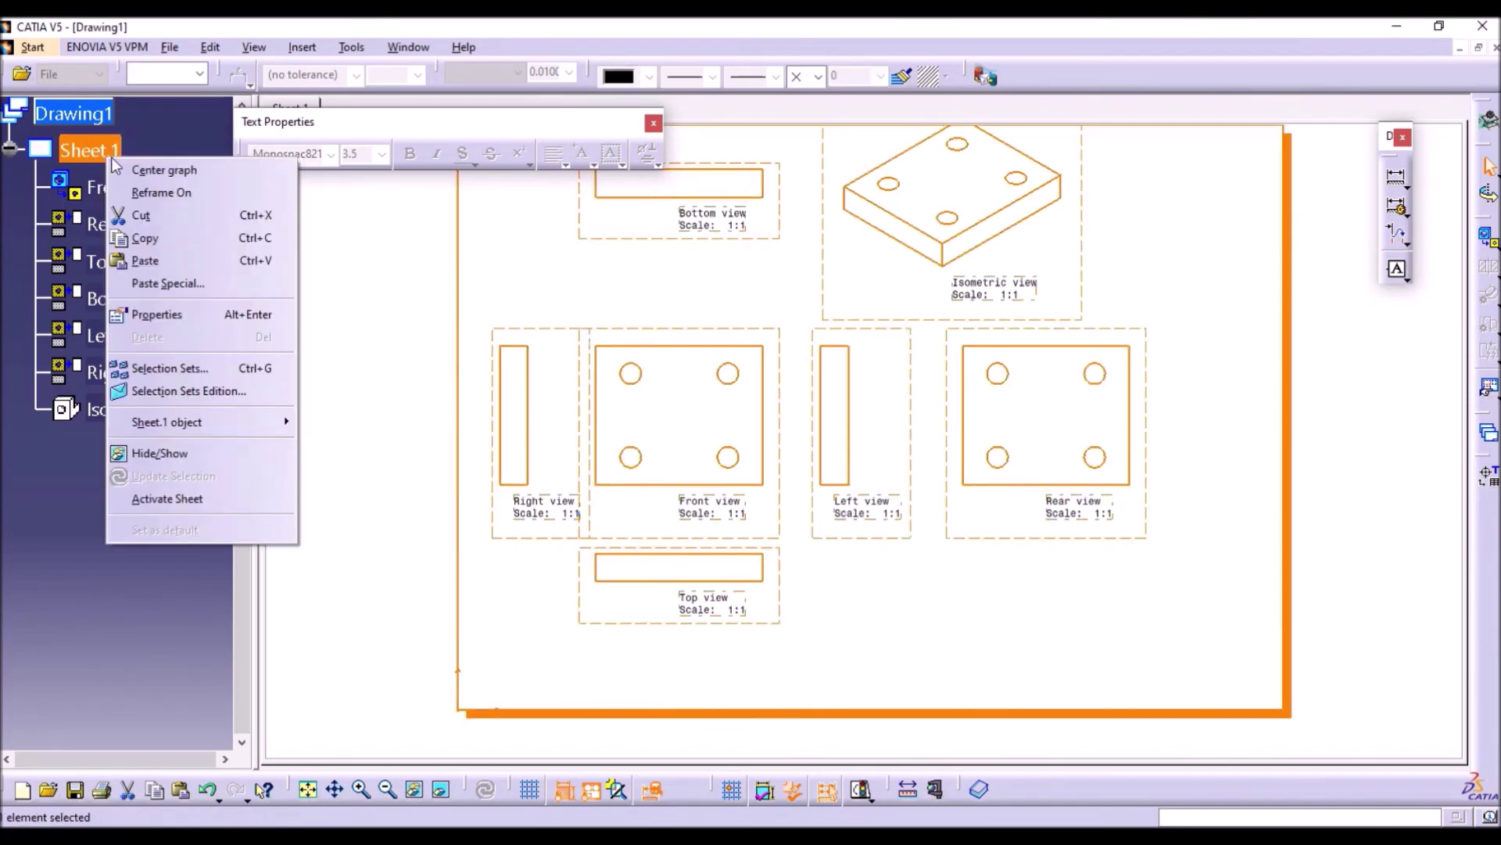
click(177, 319)
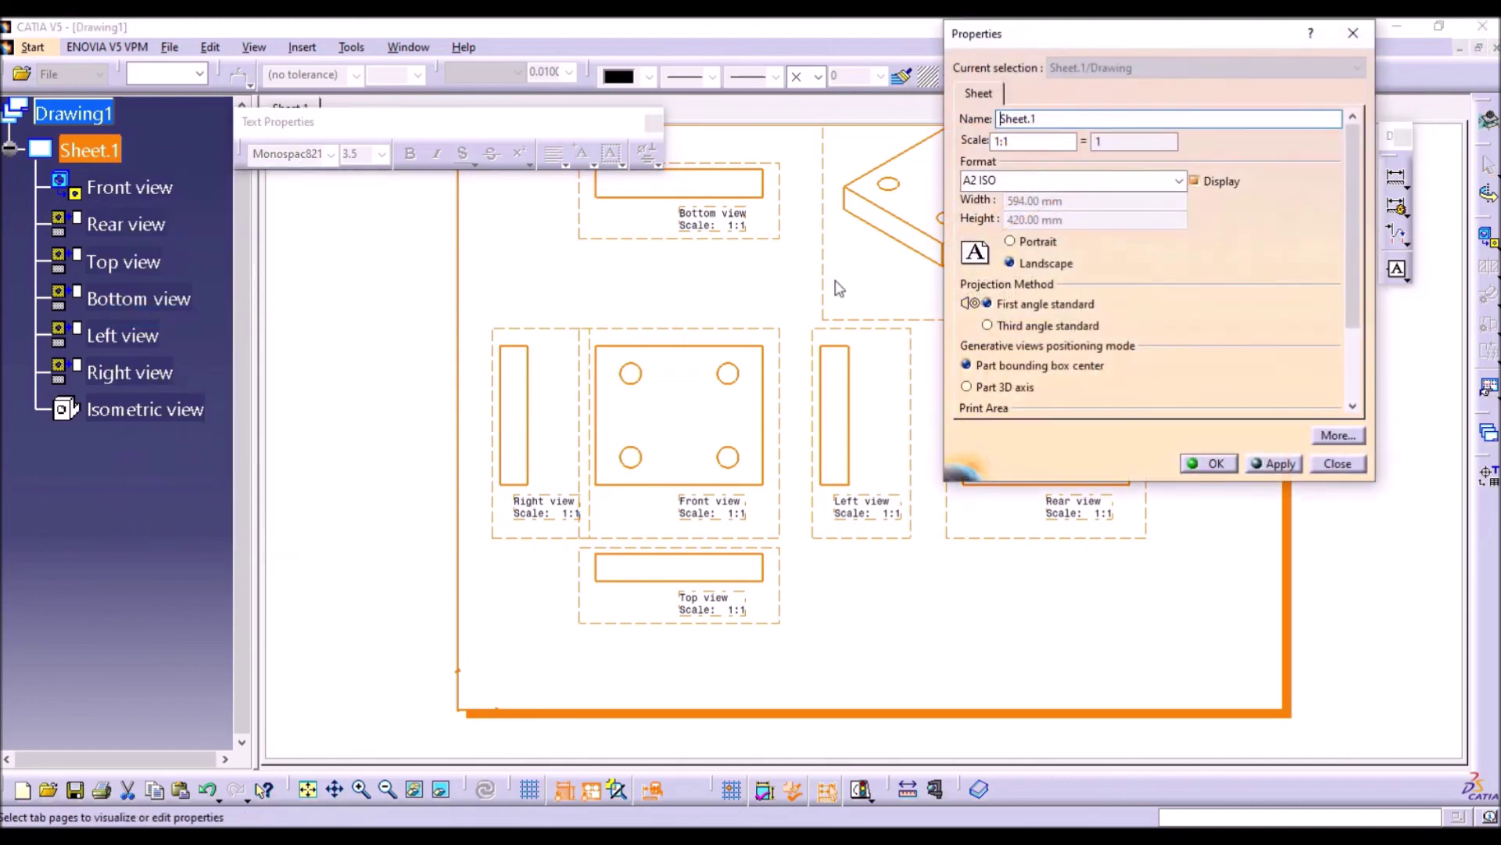
click(1029, 142)
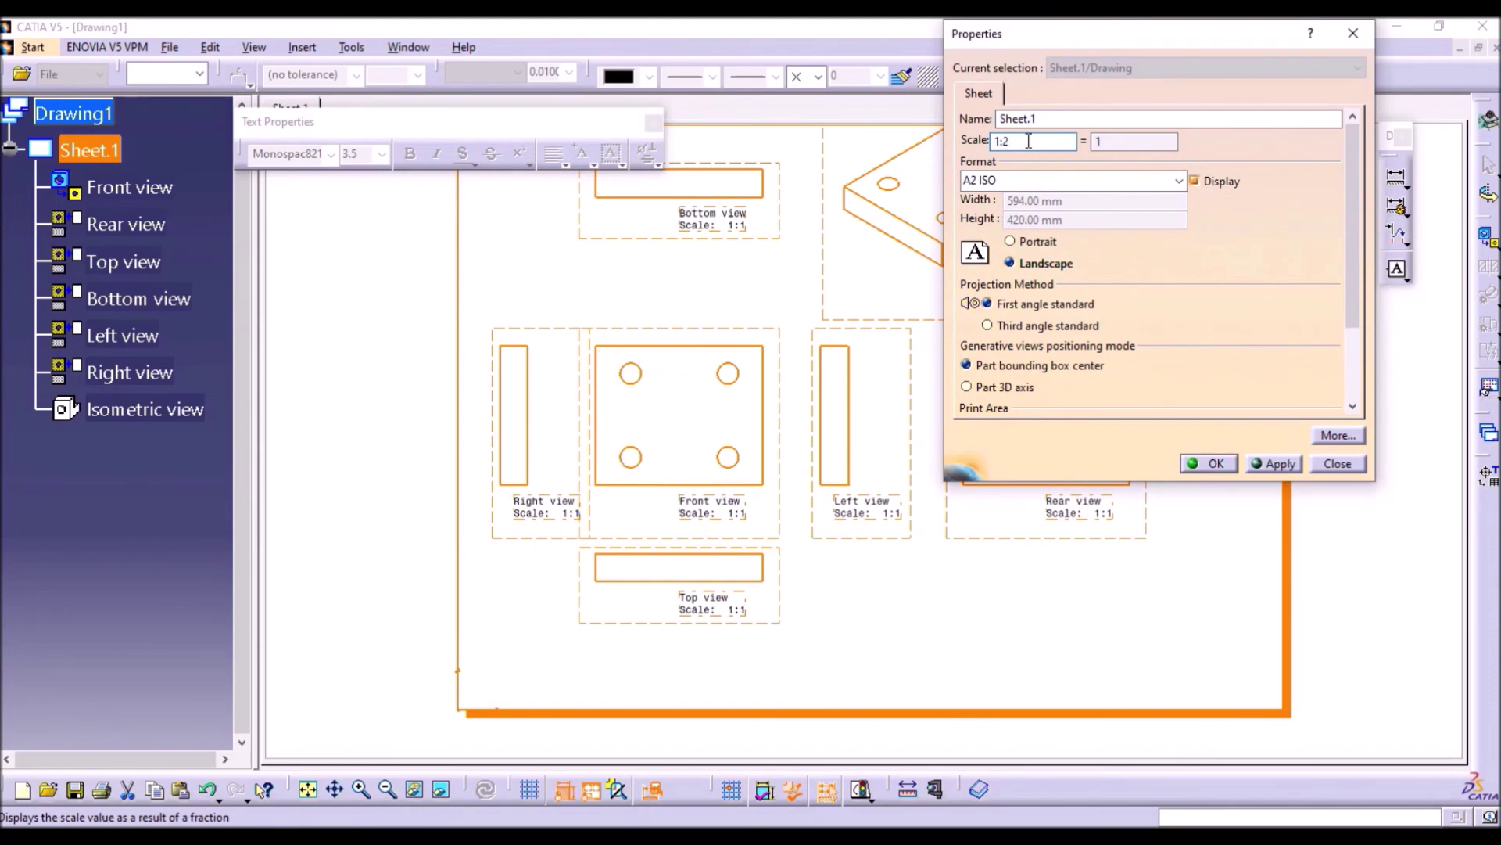
click(1203, 463)
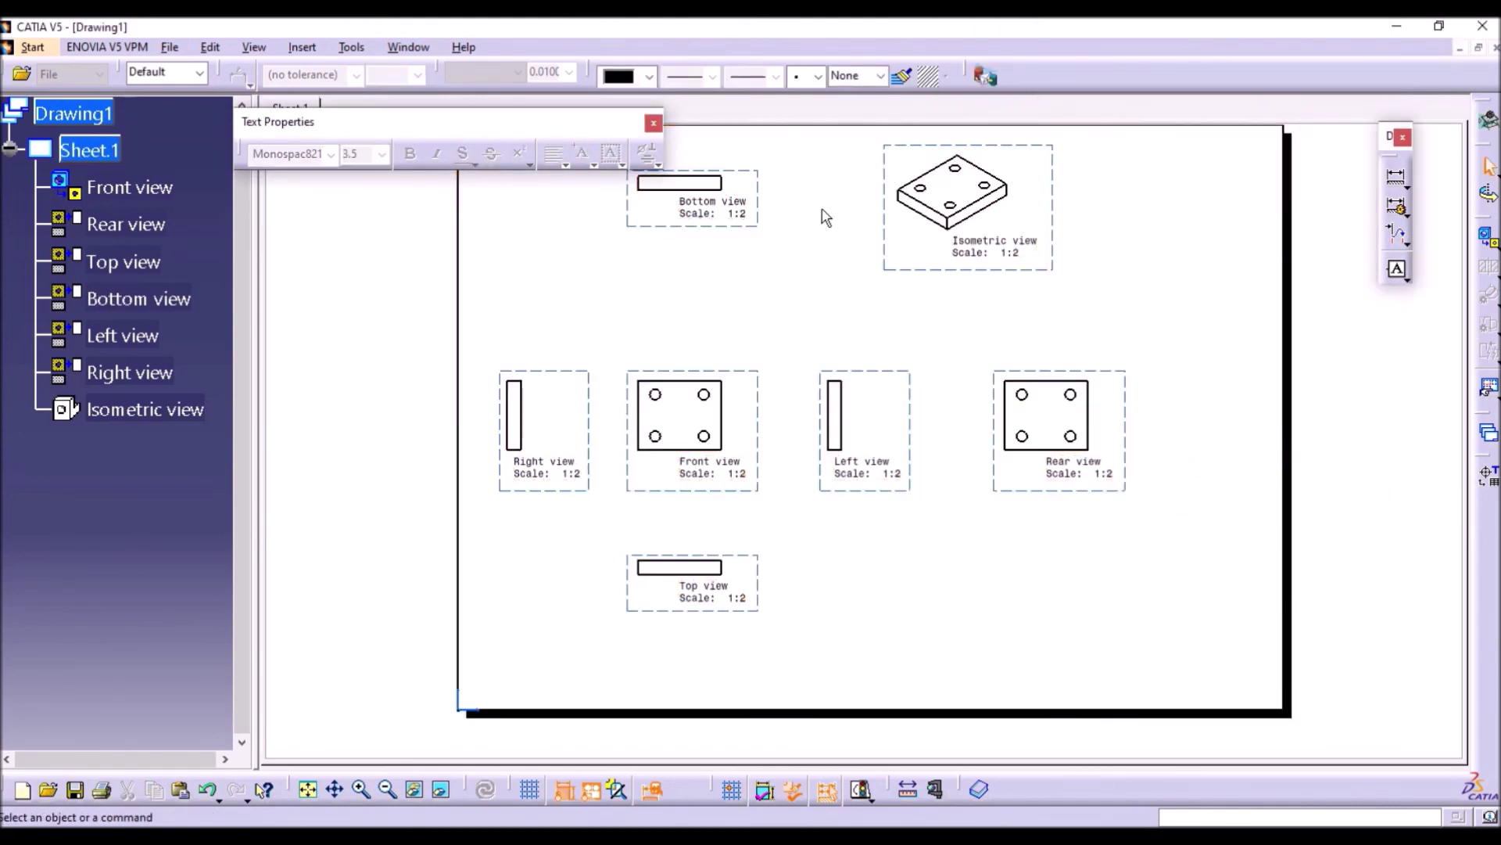
Step: Rearrange the views more compactly, moving the bottom view nearer the front view, the isometric view beside it, and the front view group upward
mouse_move(744, 370)
mouse_down()
mouse_move(740, 315)
mouse_move(735, 352)
mouse_up()
drag(739, 209, 730, 295)
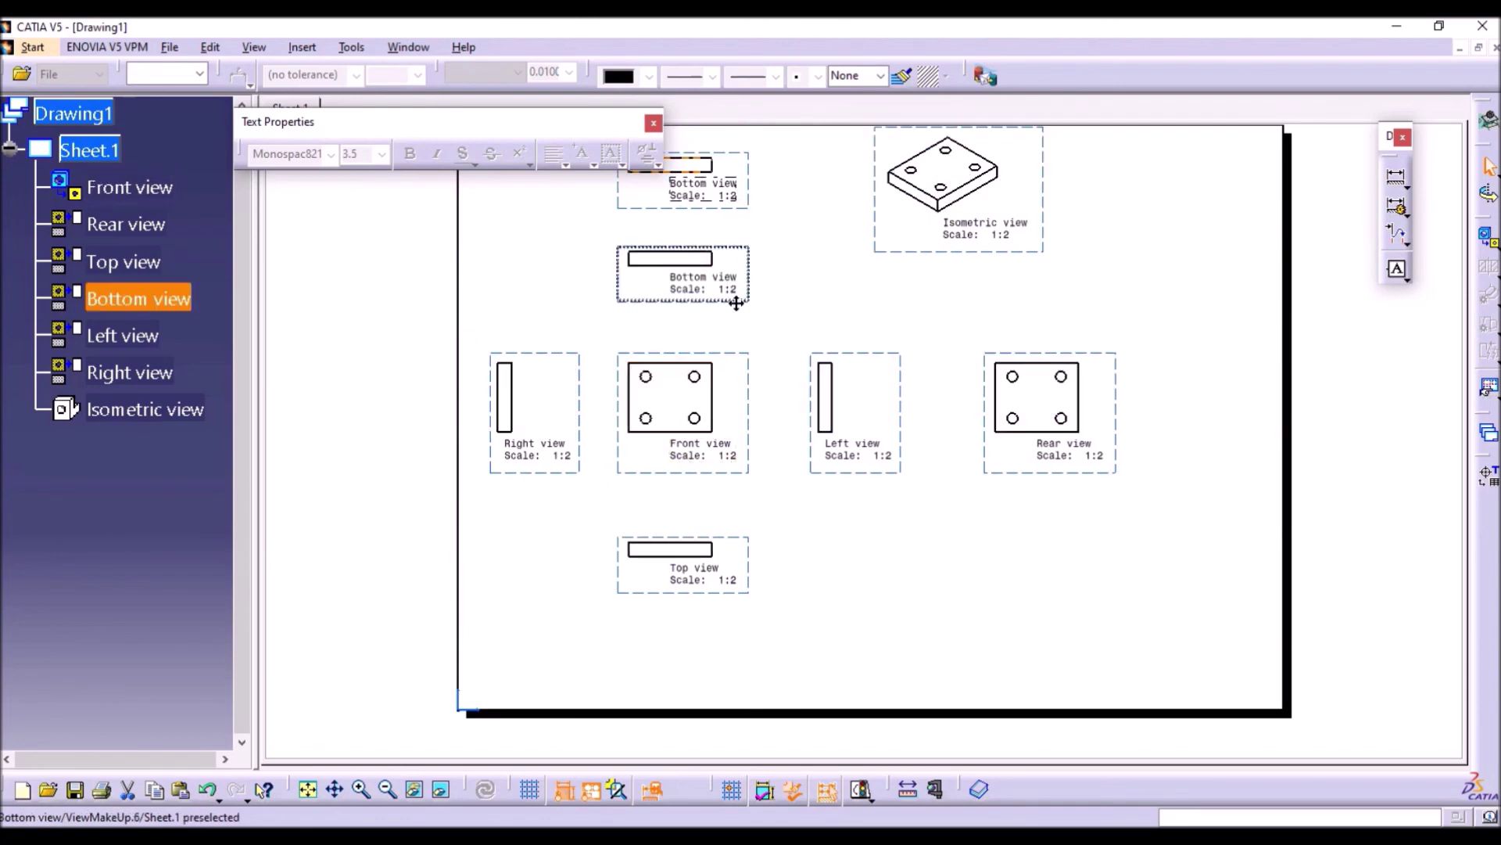
click(947, 254)
drag(927, 258, 871, 352)
drag(762, 413, 757, 342)
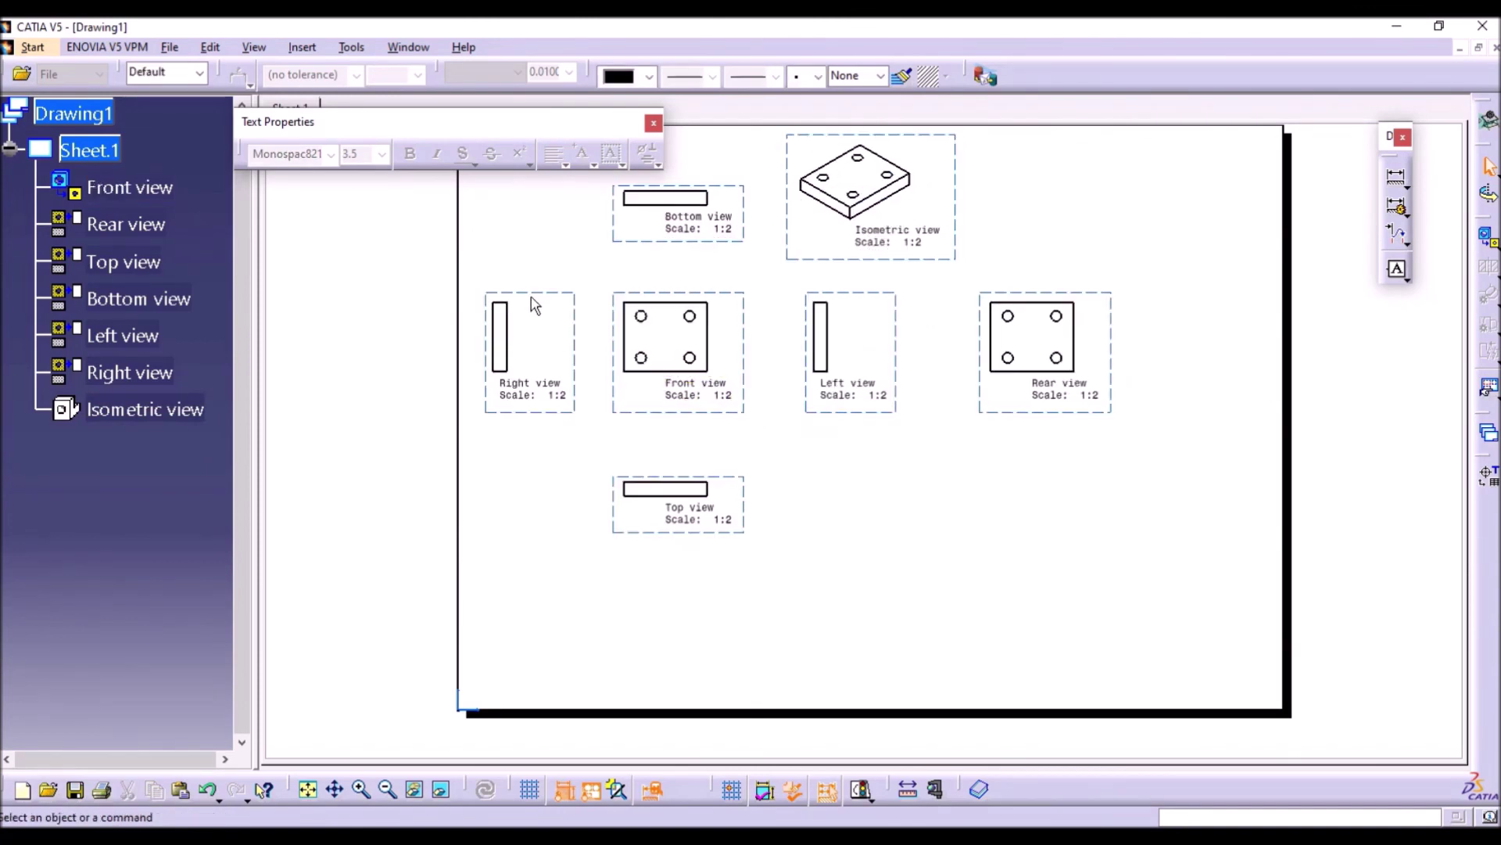